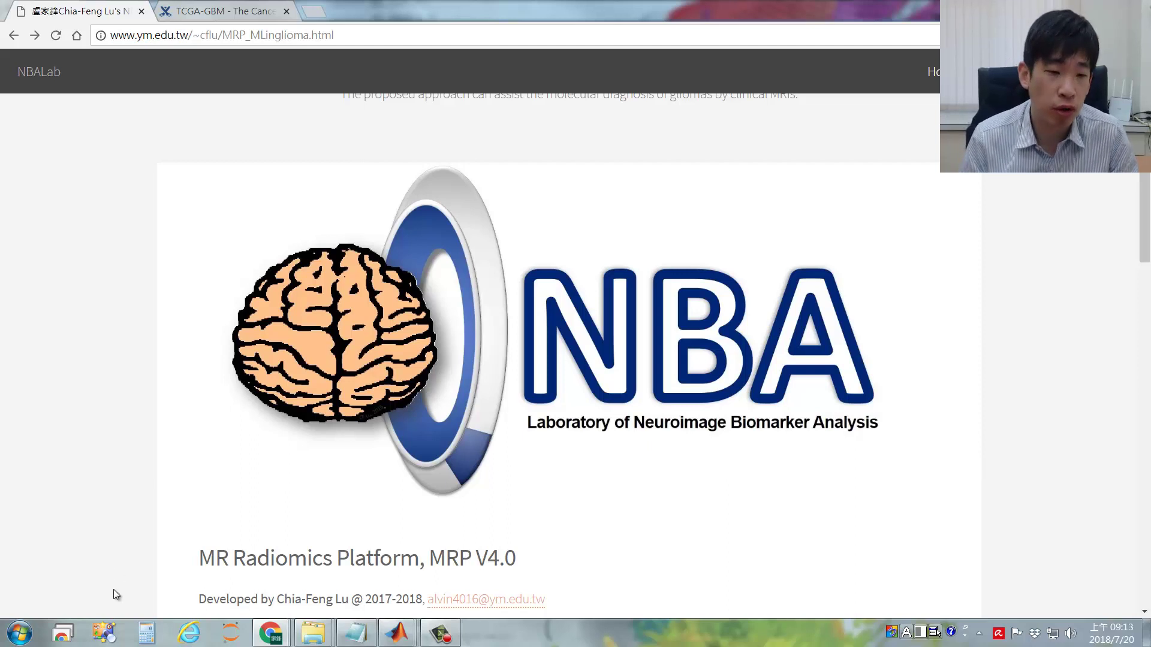
Step: Switch from the browser to the DICOM Image Process Platform window
left_click_drag(198, 559, 419, 559)
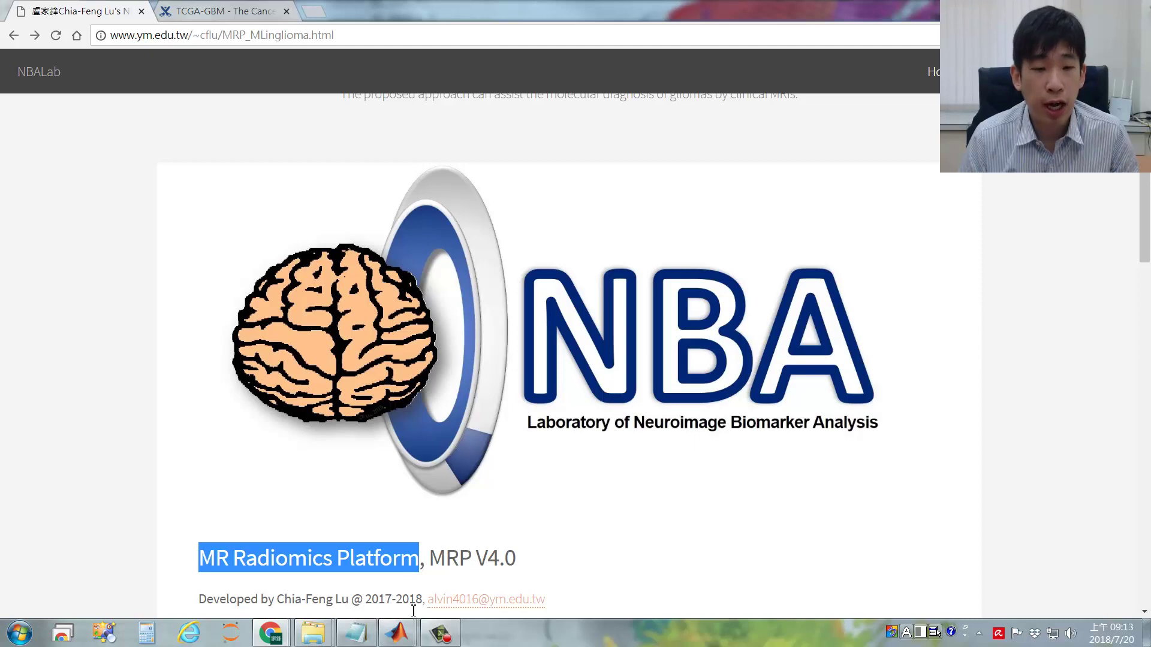
mouse_move(396, 633)
left_click(408, 539)
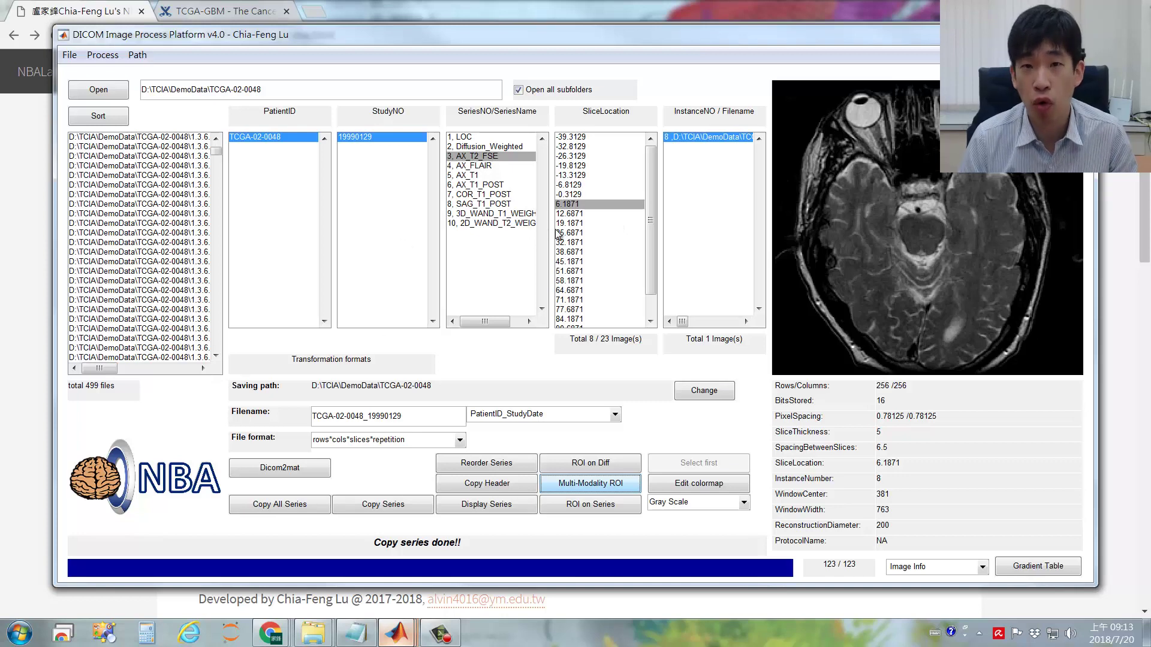
Step: Review the coregistered AX_T1_POST and AX_FLAIR images in the Cross-Modality Coregistration window, and close it
left_click(583, 487)
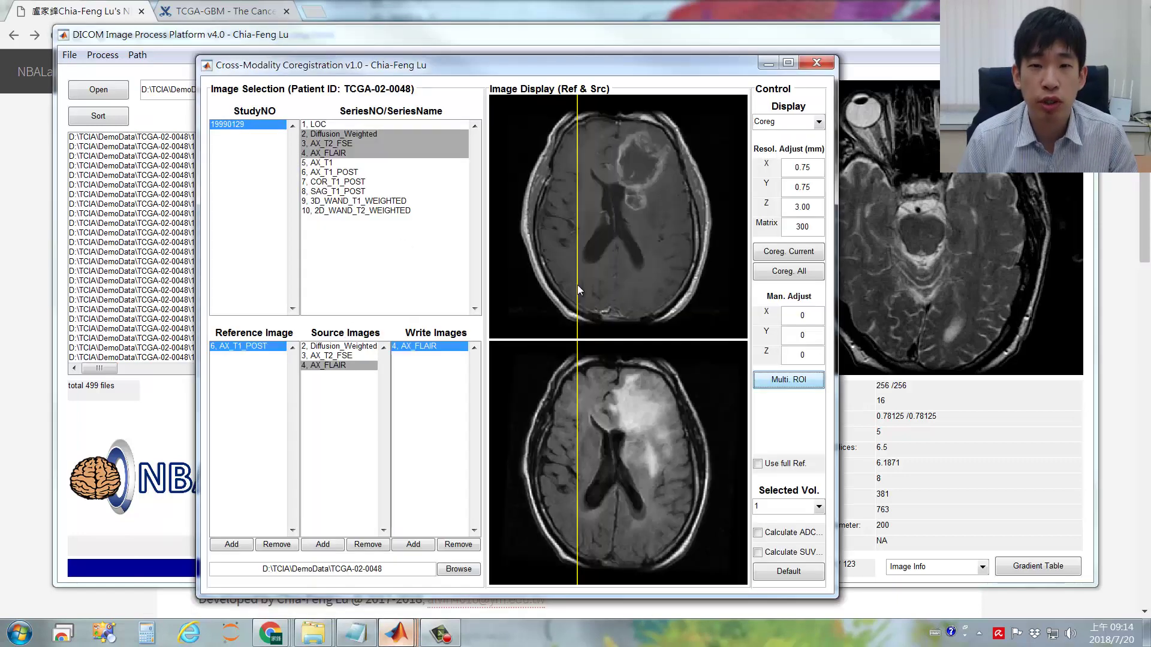
left_click(339, 365)
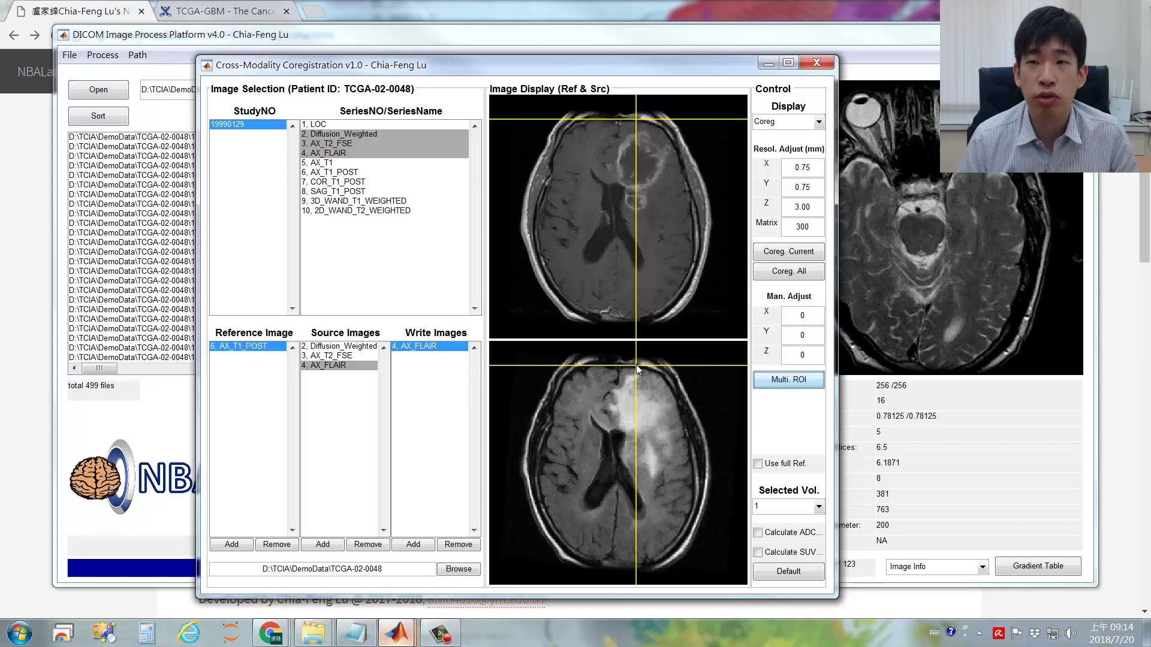
scroll(635, 366, "down", 5)
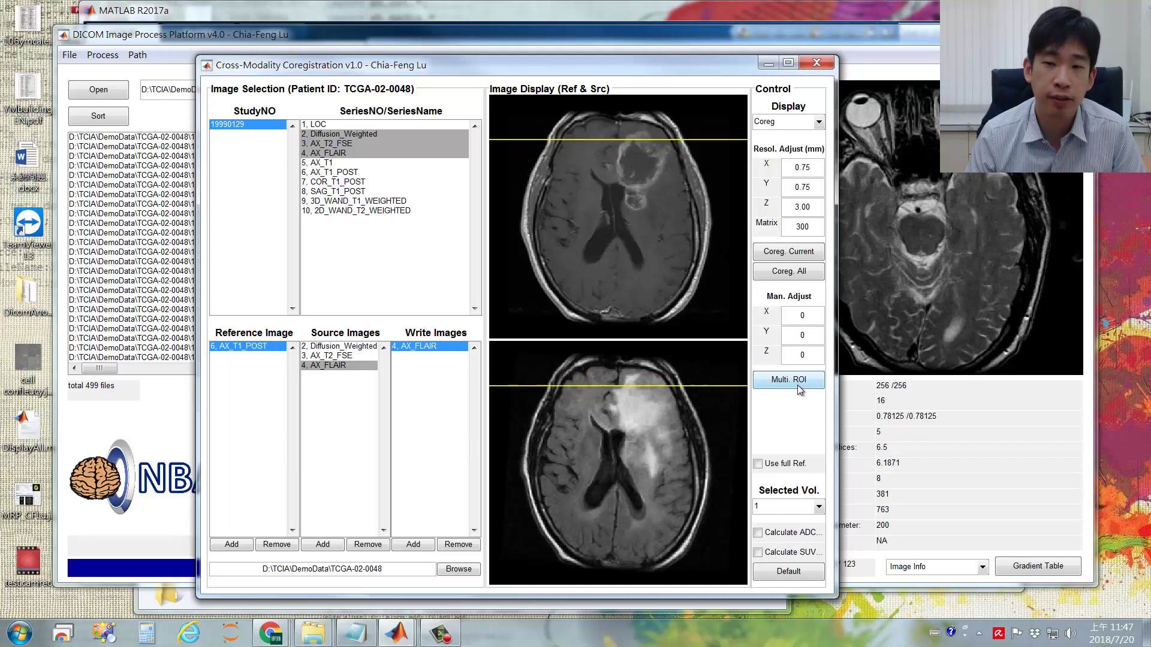
left_click(797, 385)
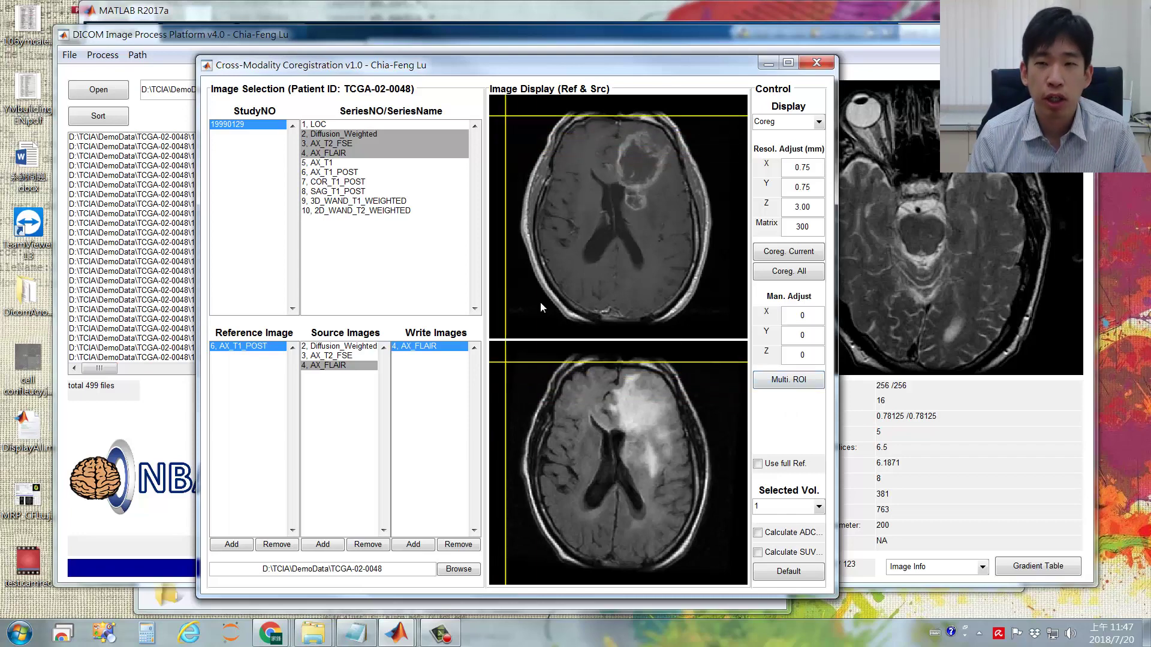
left_click(829, 66)
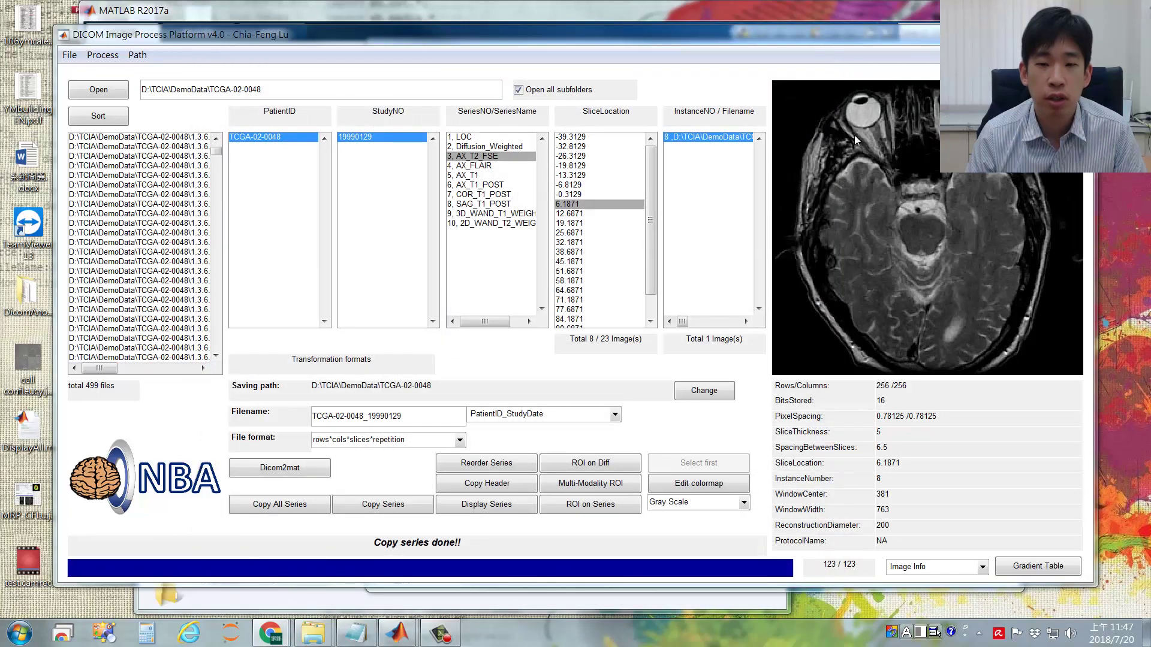
Step: Open a fresh Cross-Modality Coregistration window and add series 6, AX_T1_POST, as the reference image
left_click(606, 486)
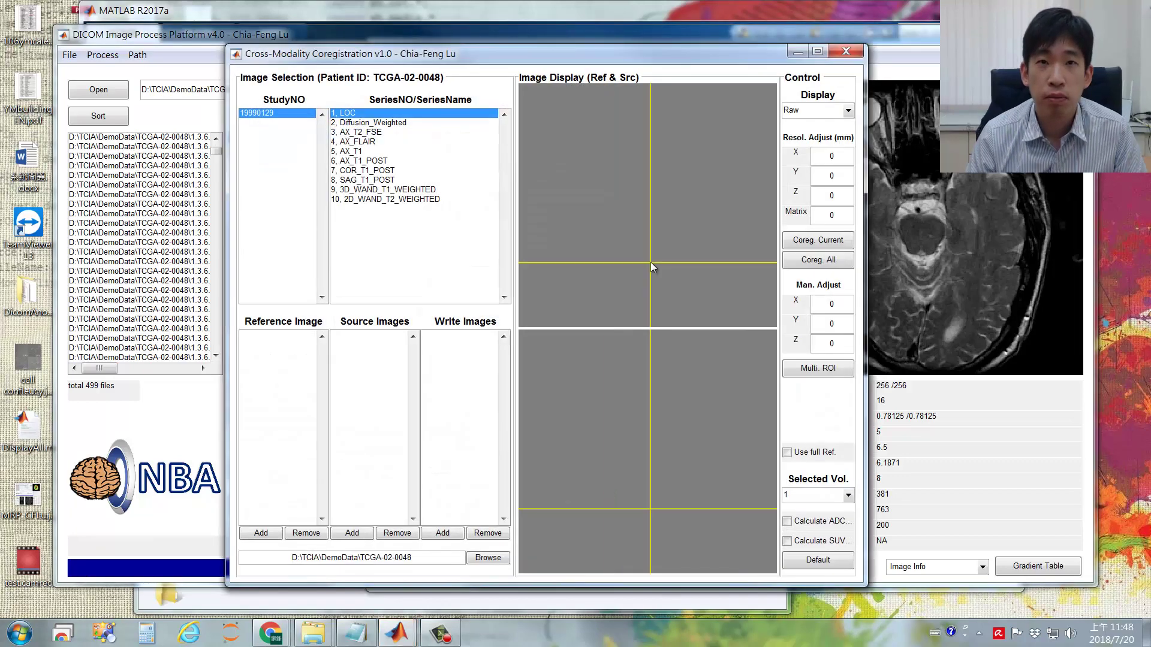
left_click_drag(651, 262, 652, 251)
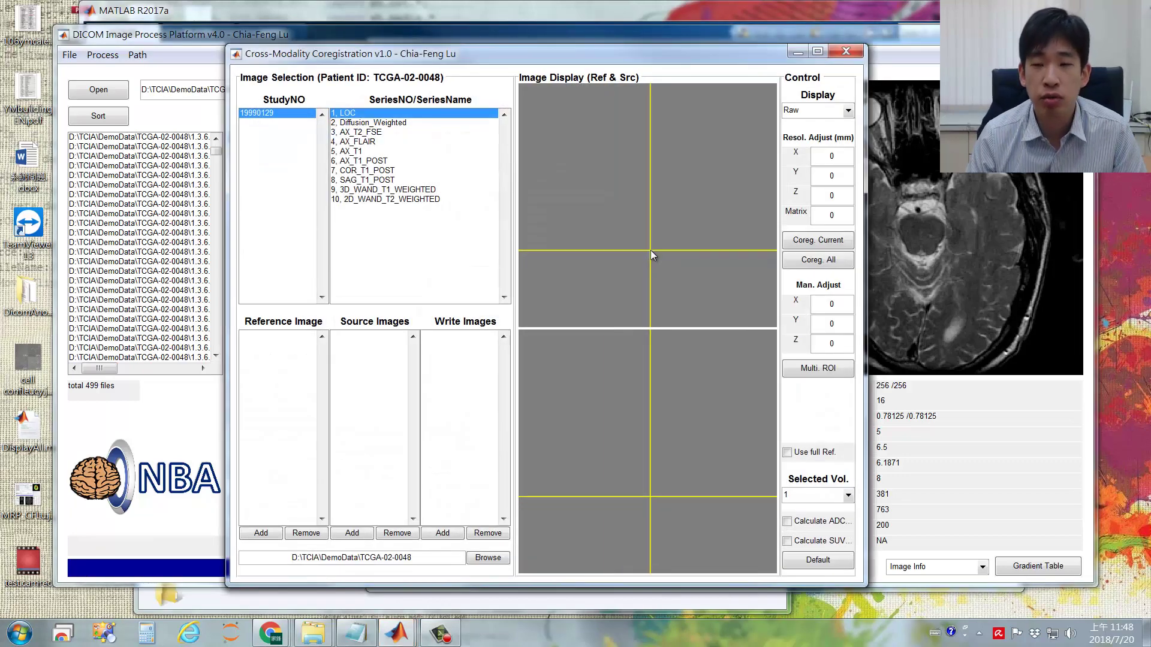
left_click(844, 369)
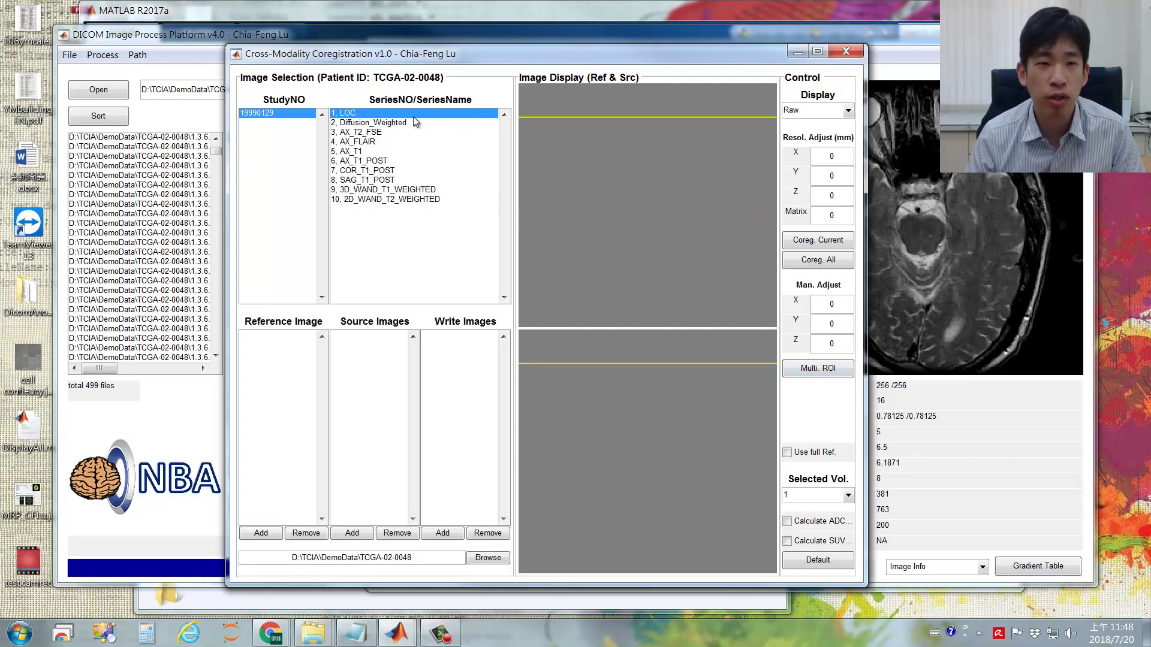
left_click(381, 161)
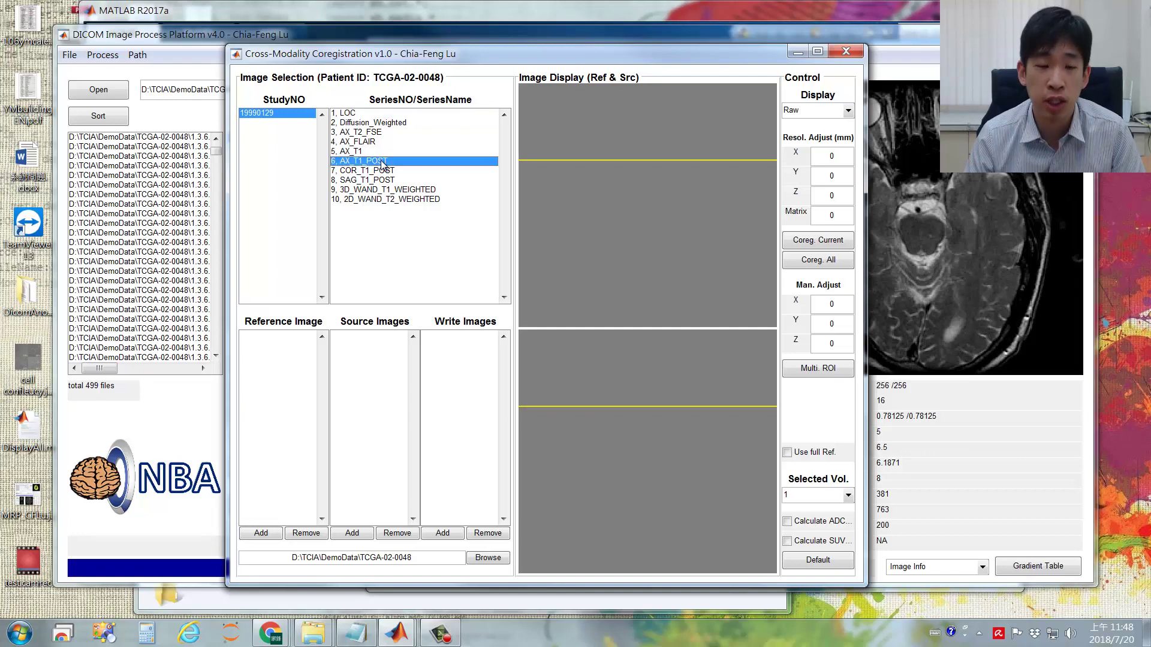
left_click(266, 534)
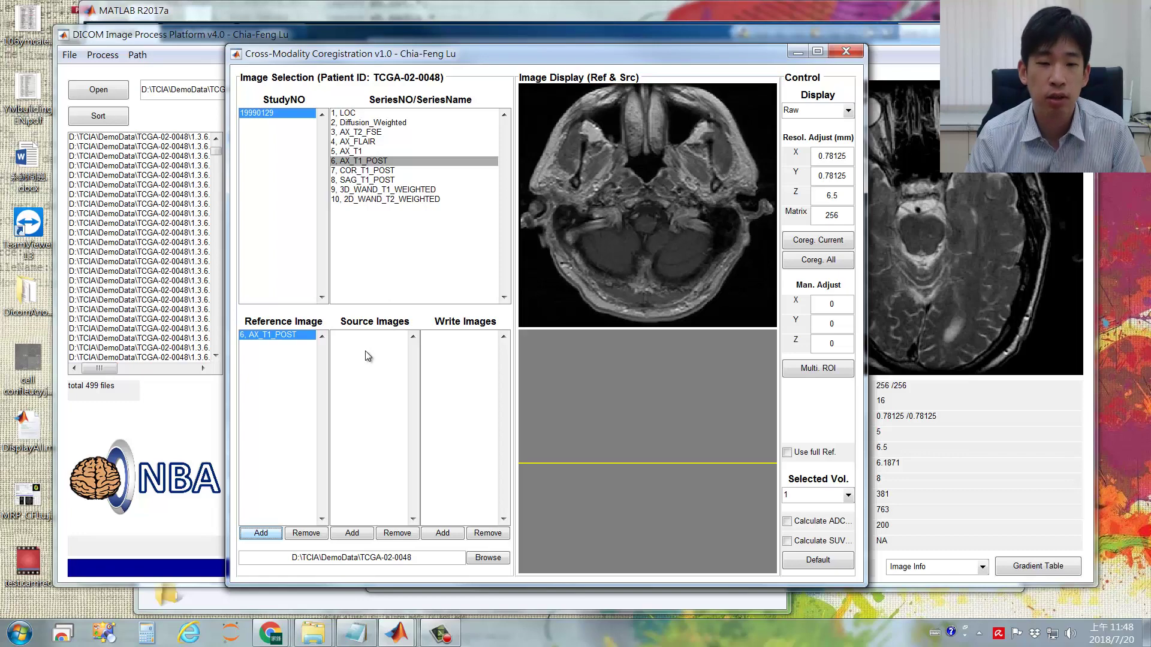
Step: Check the patient's data folder for the registered FLAIR, T2 and diffusion NIfTI files, and return to the coregistration window
mouse_move(313, 633)
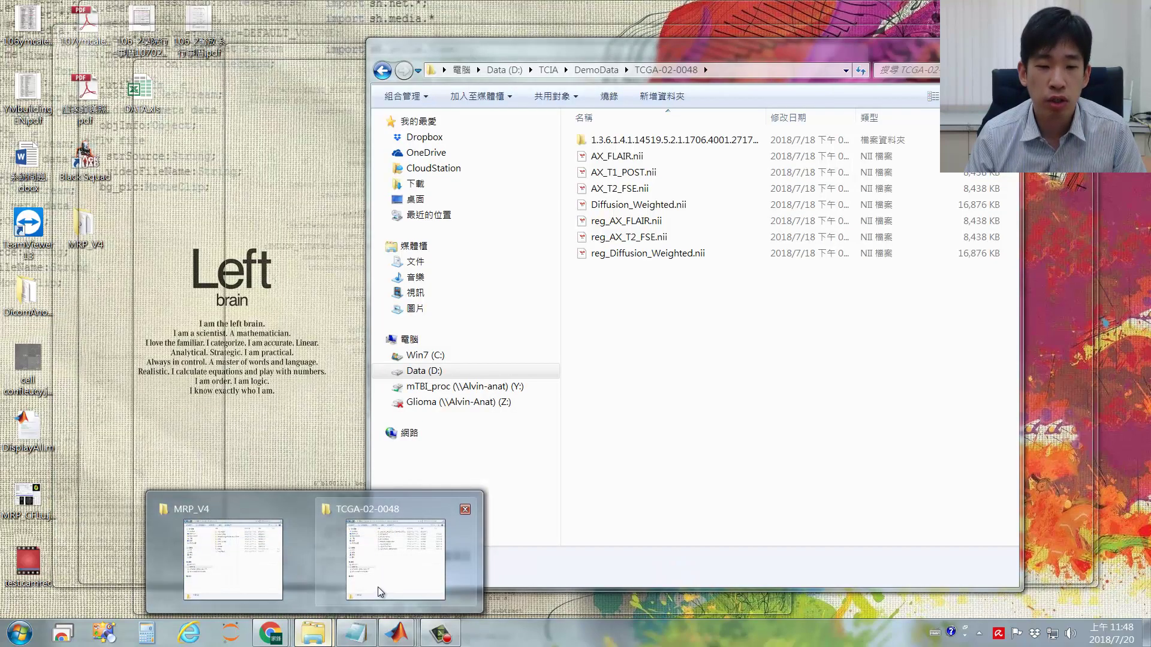
left_click(377, 588)
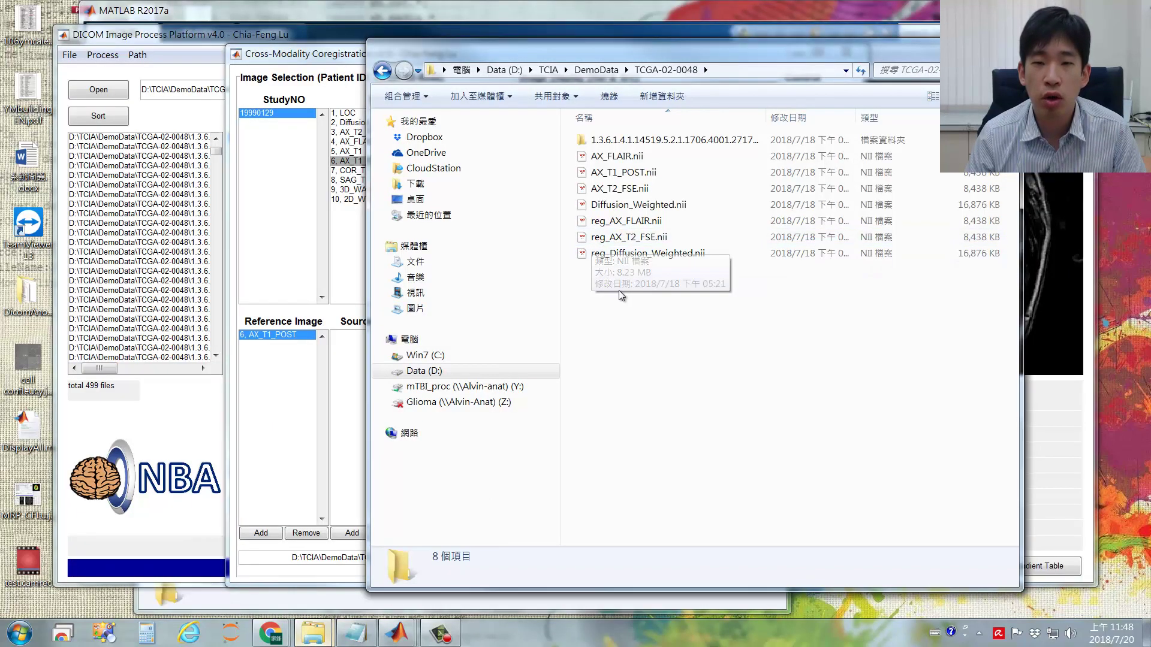
left_click(629, 220)
left_click(632, 253, "shift")
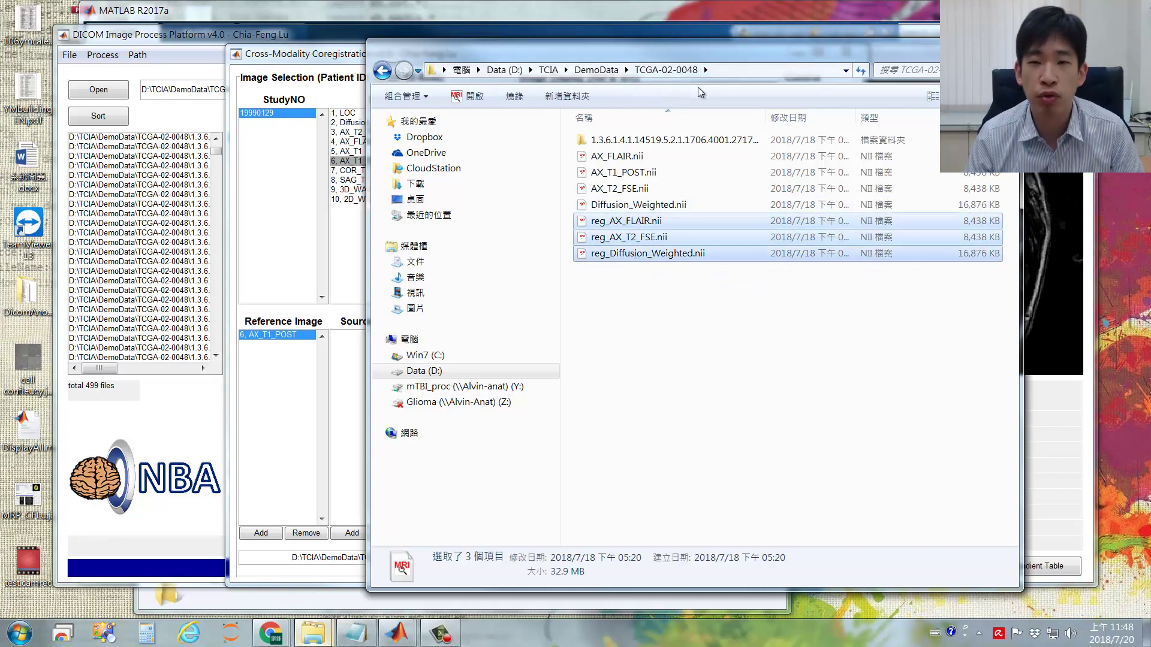
left_click(1012, 45)
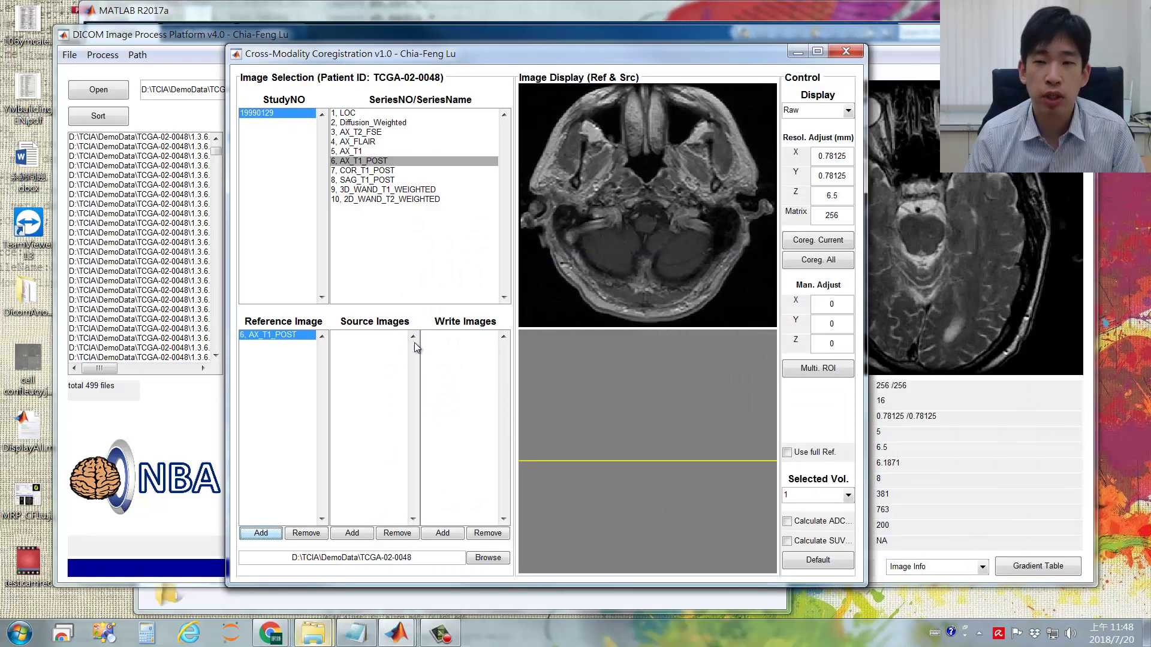
Step: Open the Multi-modality ROI platform for the reference image with AX_T1_POST.nii displayed
left_click(806, 369)
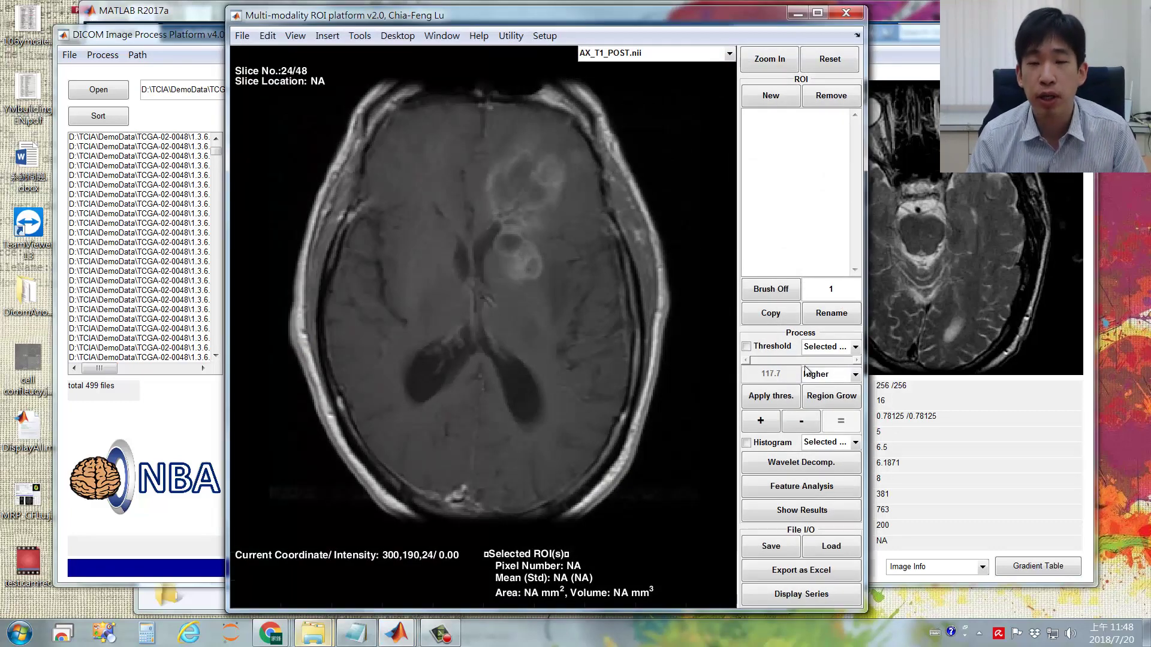
left_click(729, 54)
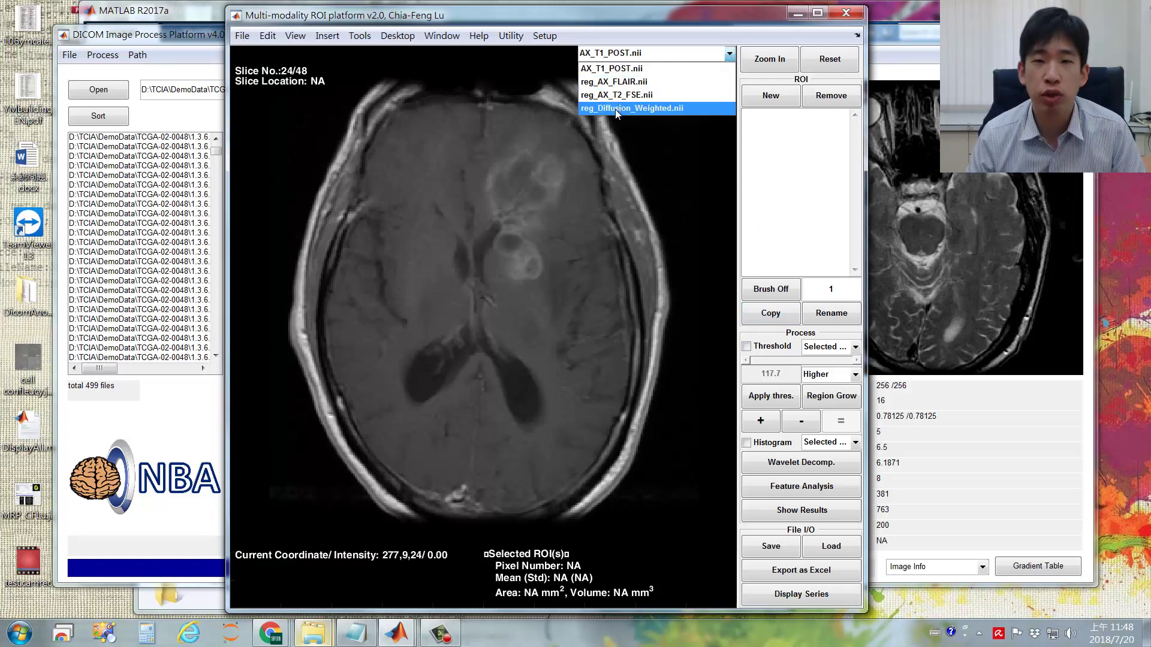
left_click(616, 69)
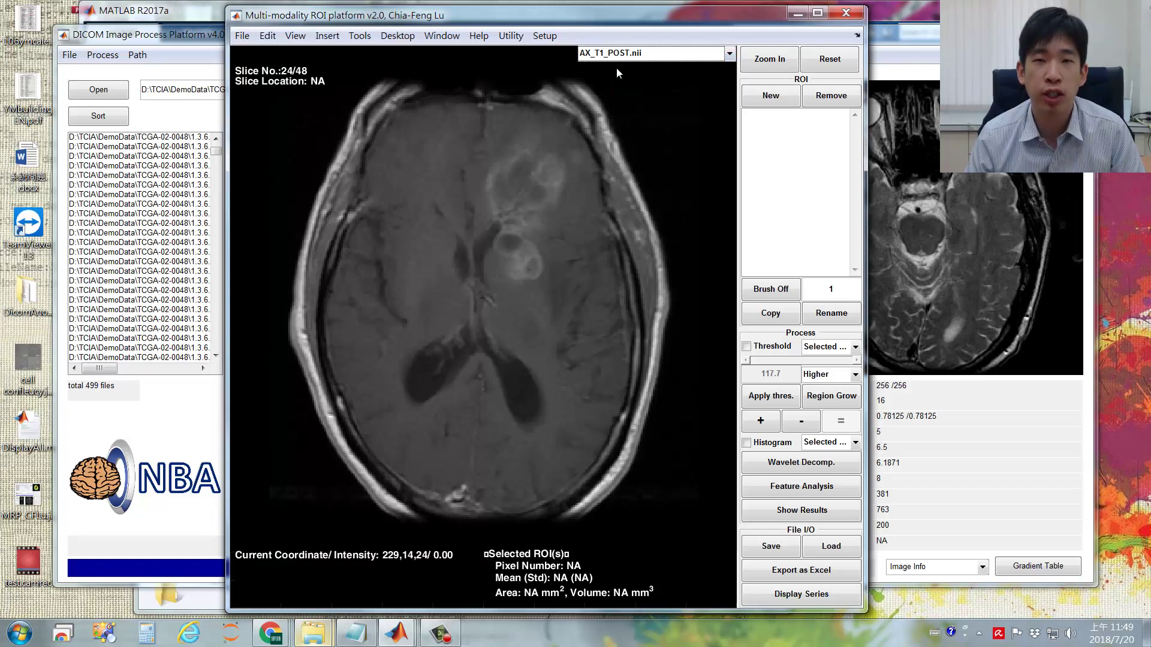
Step: Compare slice 24 across the registered series by displaying reg_AX_FLAIR.nii, reg_AX_T2_FSE.nii and reg_Diffusion_Weighted.nii in turn
left_click(707, 56)
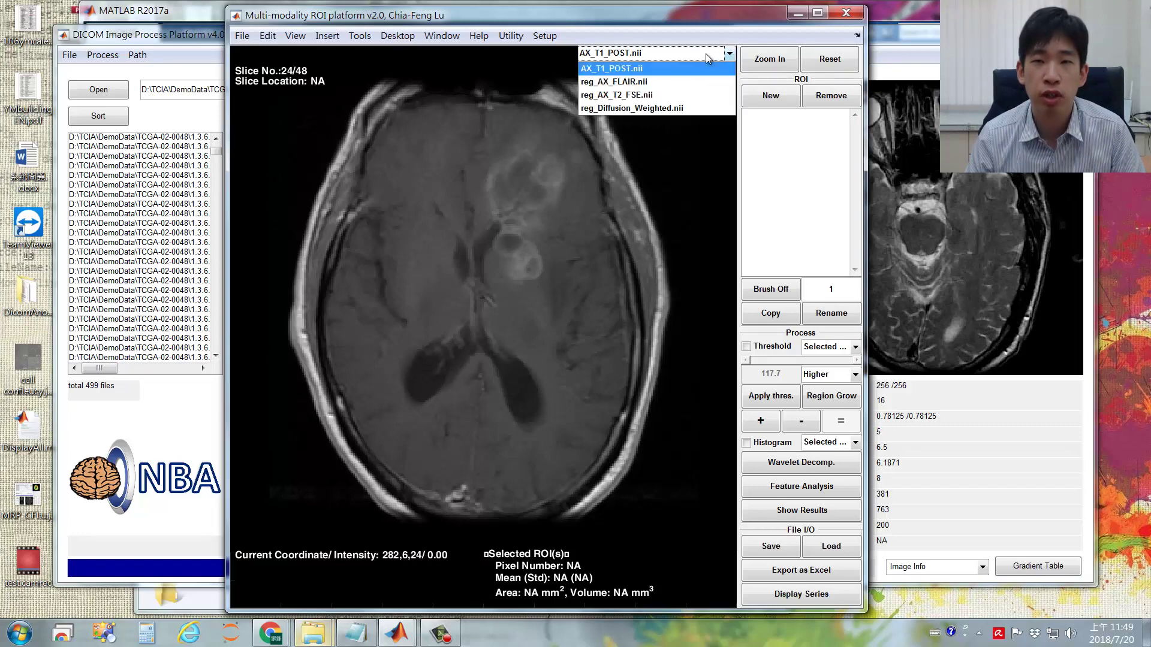
left_click(616, 84)
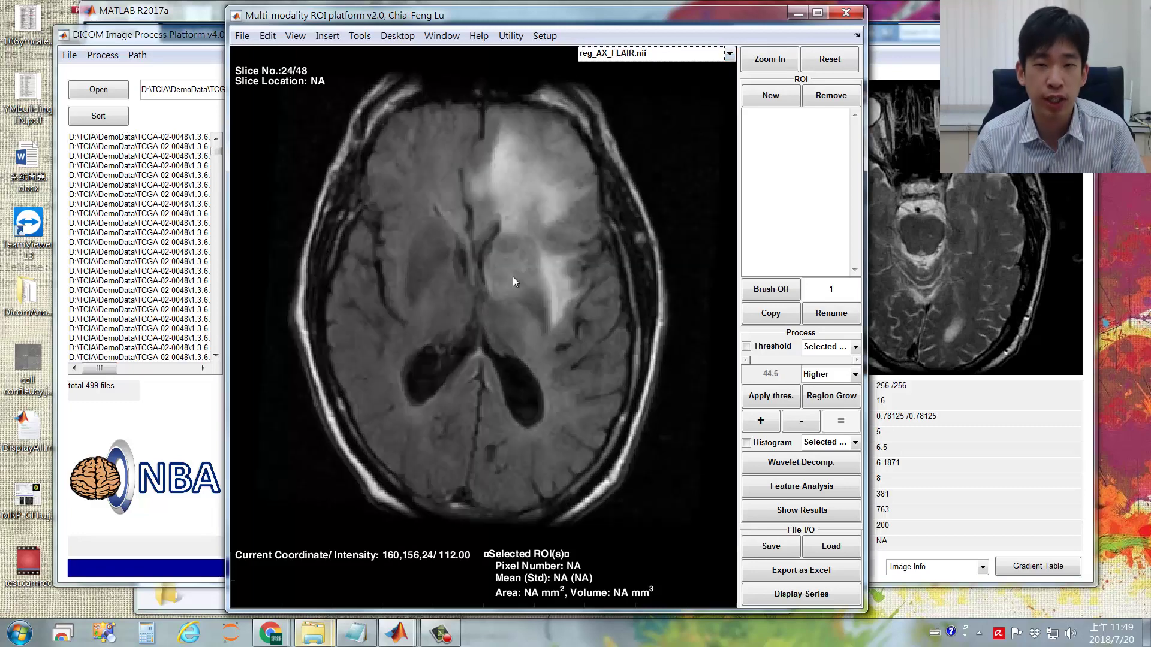
left_click(658, 56)
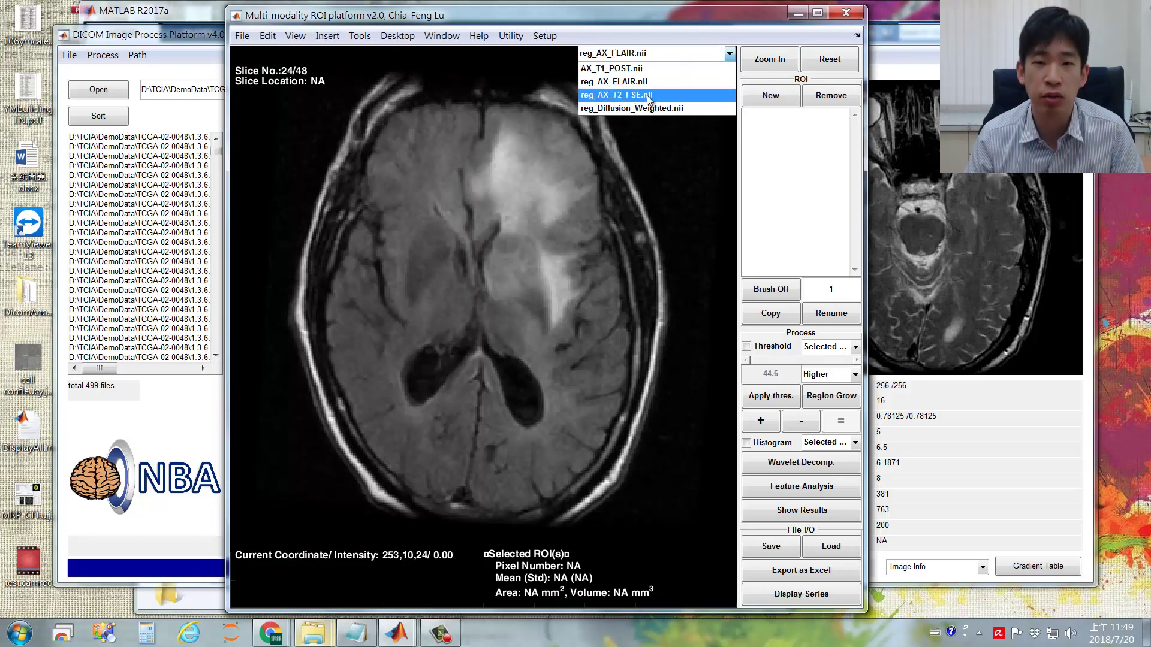
left_click(646, 95)
left_click(685, 55)
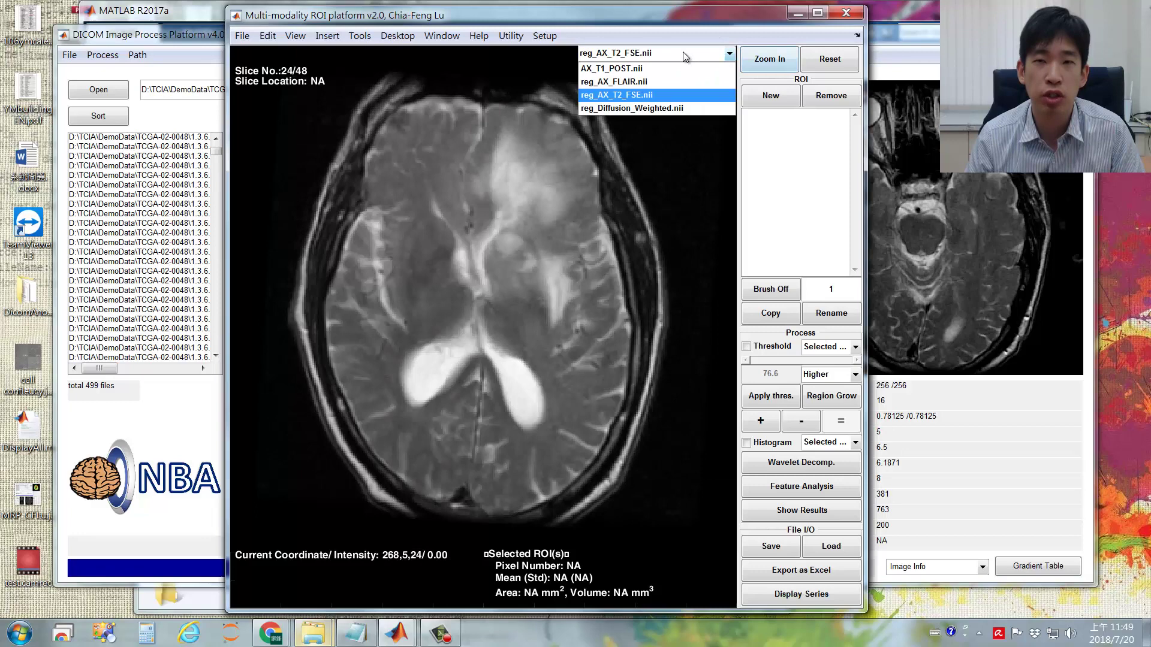
left_click(642, 111)
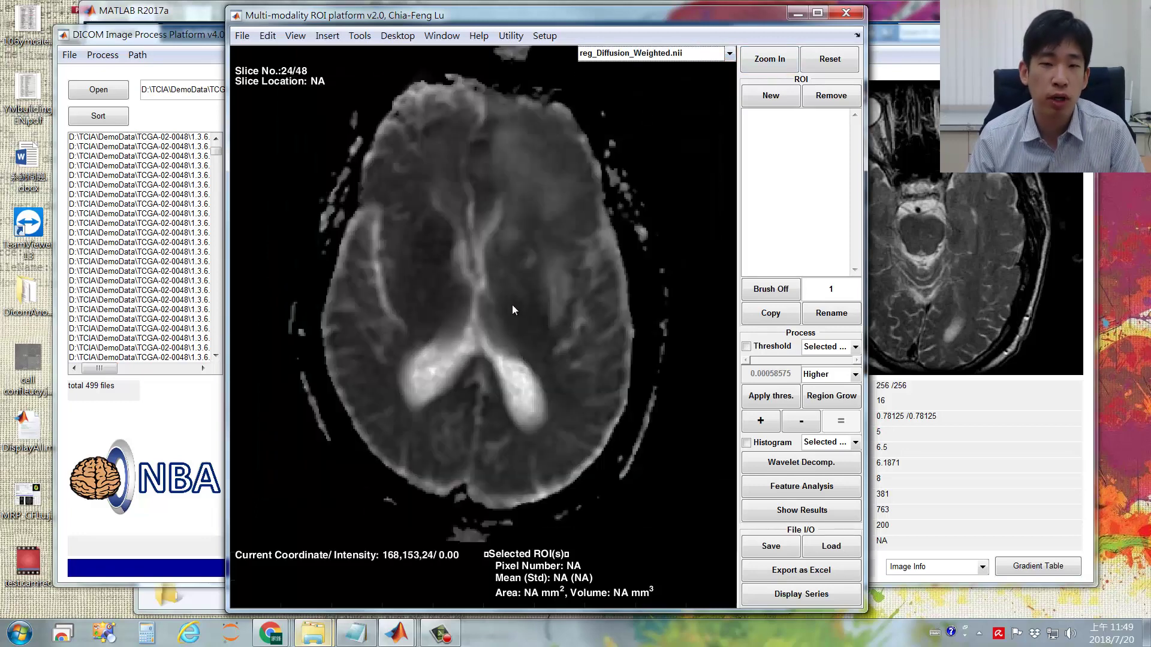
Step: Browse the slices of the registered diffusion-weighted volume in both directions and return to slice 24
scroll(490, 261, "up", 7)
scroll(503, 290, "up", 10)
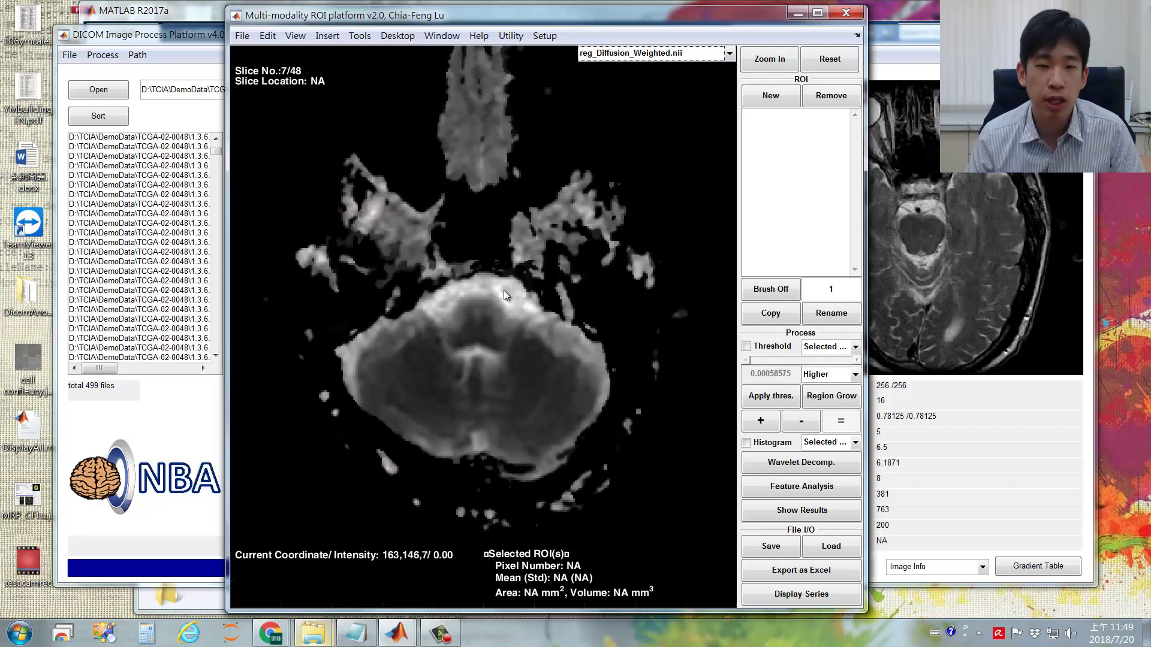
scroll(509, 308, "down", 14)
scroll(548, 311, "down", 20)
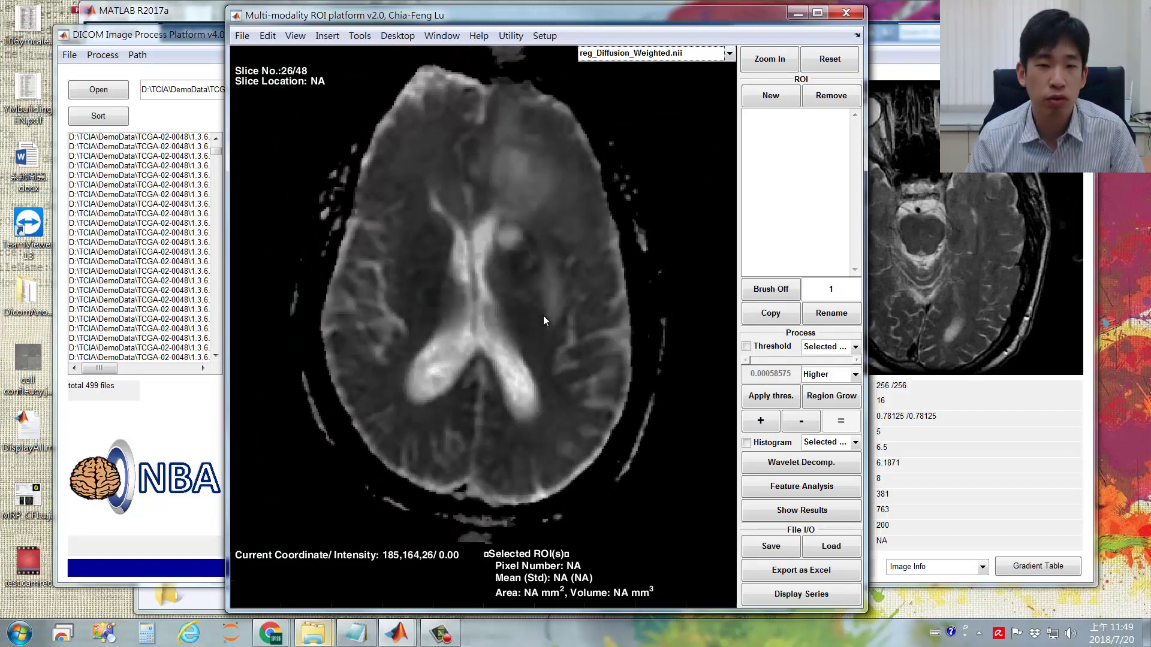
scroll(549, 308, "down", 1)
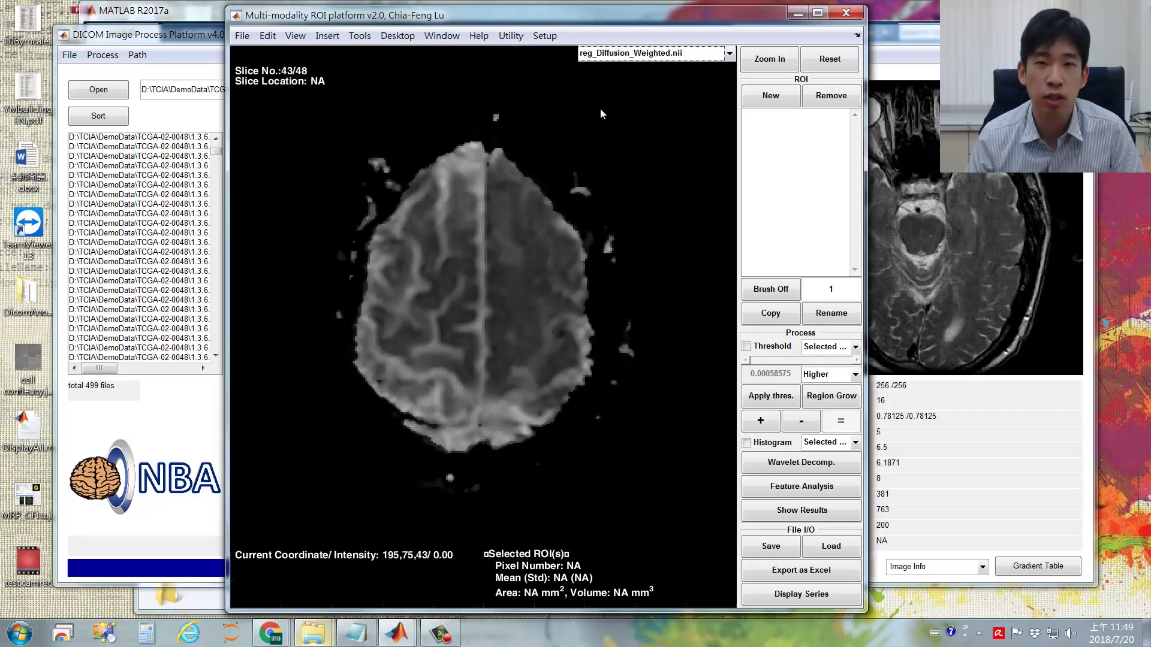
scroll(504, 314, "up", 6)
scroll(504, 315, "up", 13)
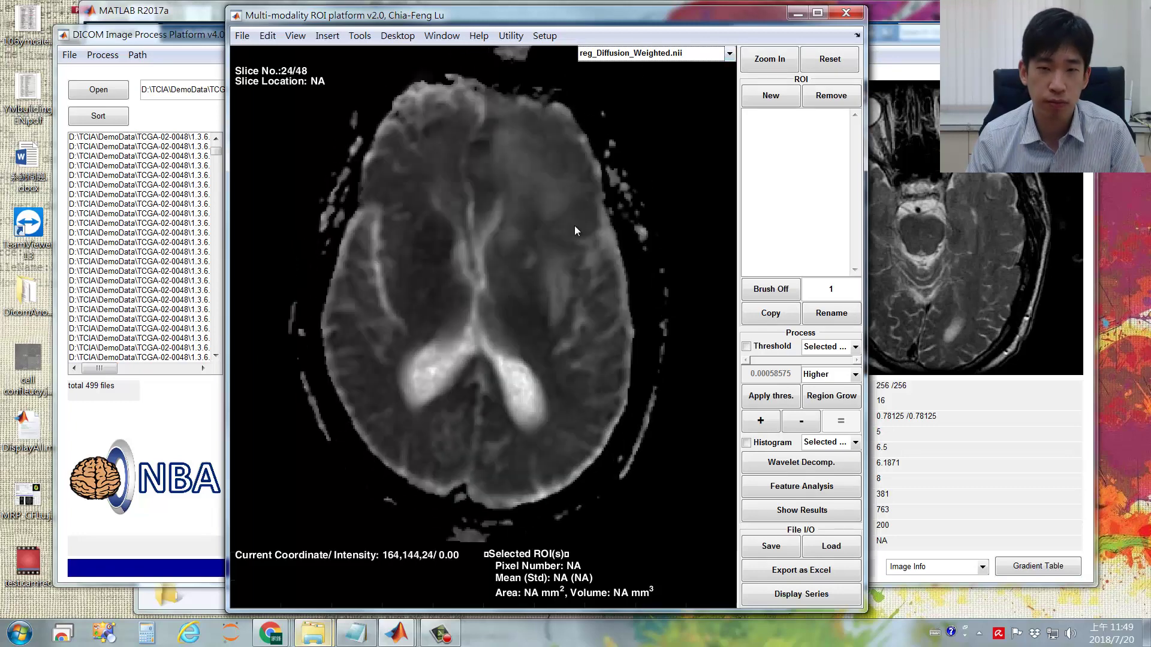
Step: Display reg_AX_FLAIR.nii and outline a new freehand ROI of about 8,760 pixels around the bright lesion on slice 24
left_click(647, 54)
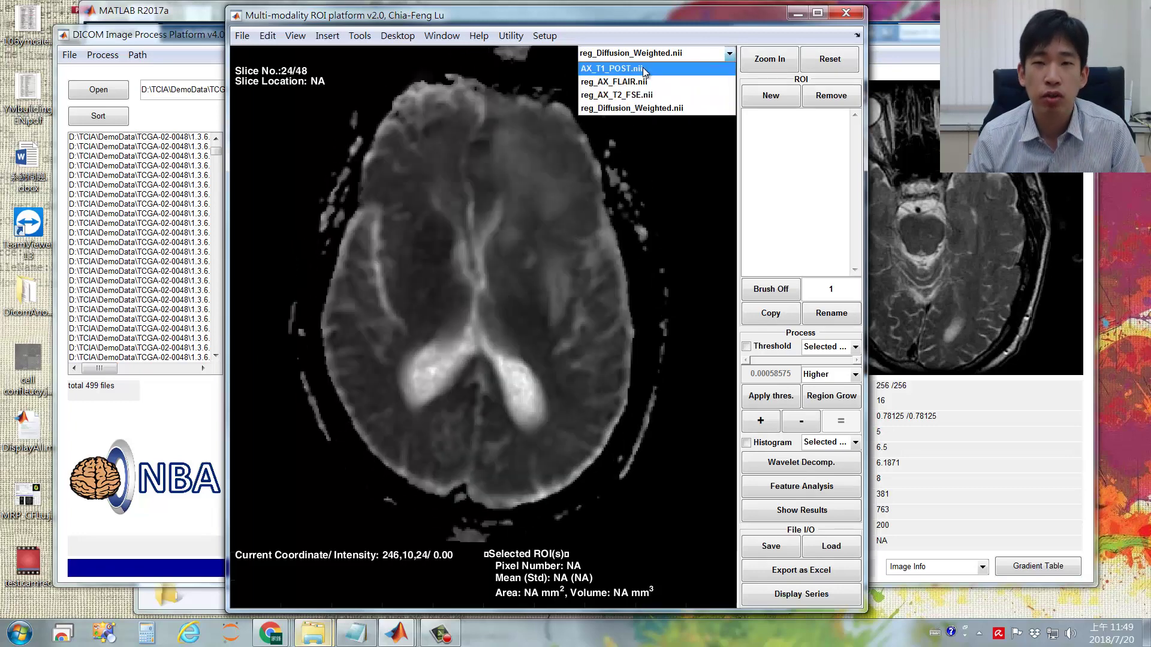
left_click(642, 82)
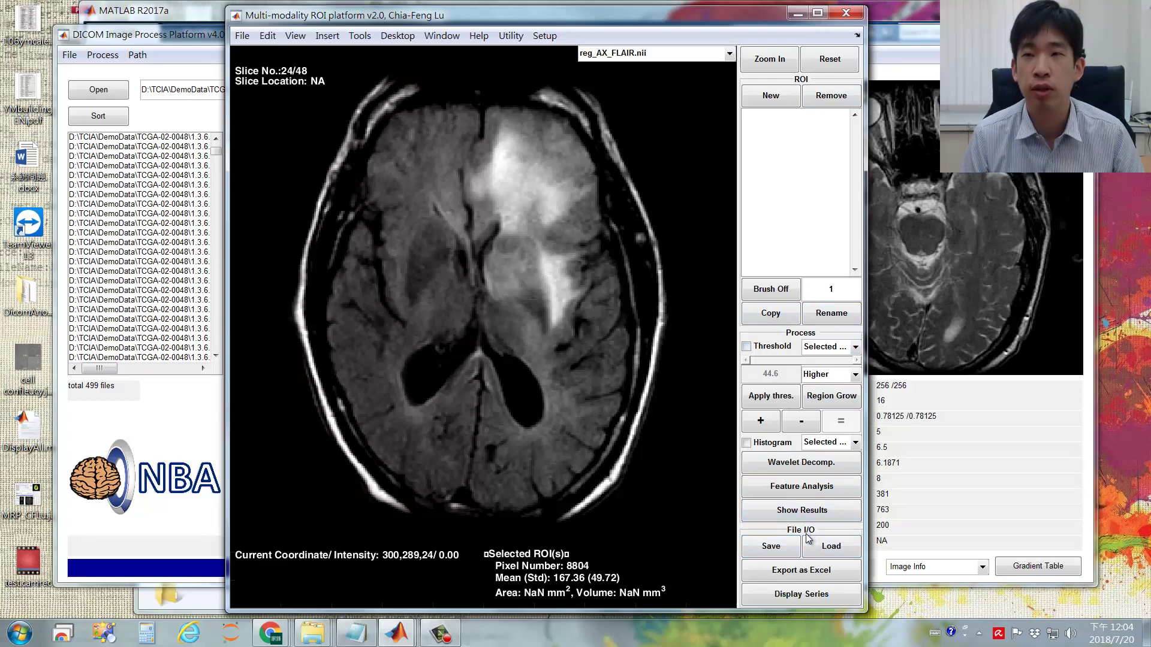
left_click(770, 101)
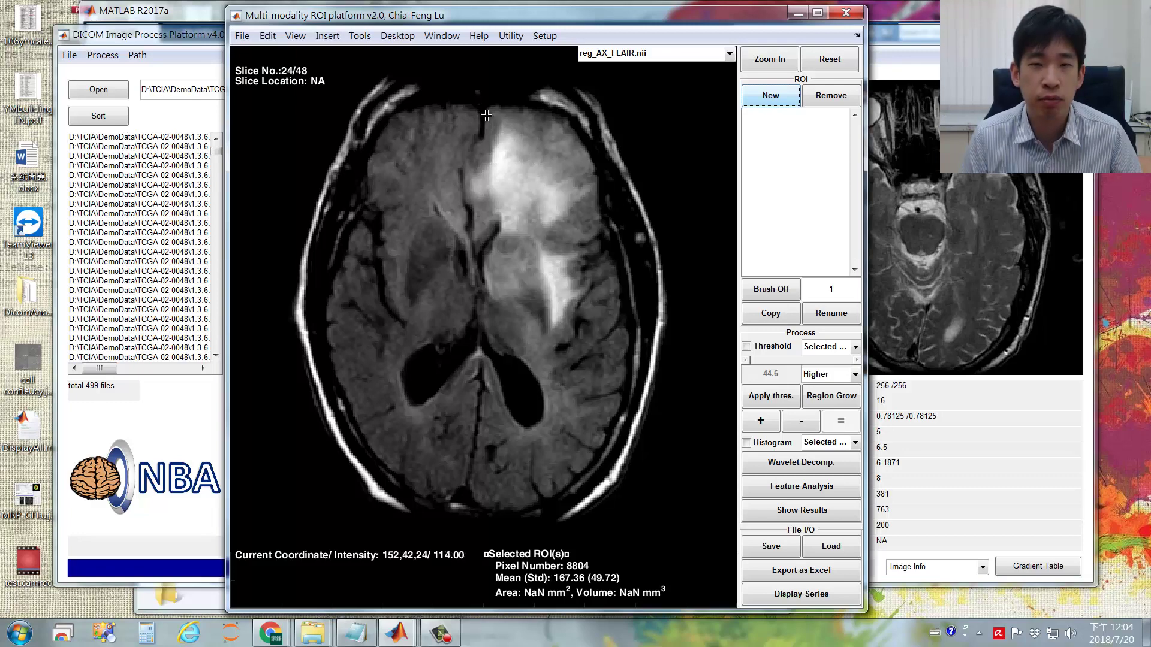
mouse_move(485, 115)
left_mouse_down()
mouse_move(586, 323)
mouse_move(606, 247)
mouse_move(595, 160)
mouse_move(542, 116)
mouse_move(487, 115)
left_mouse_up()
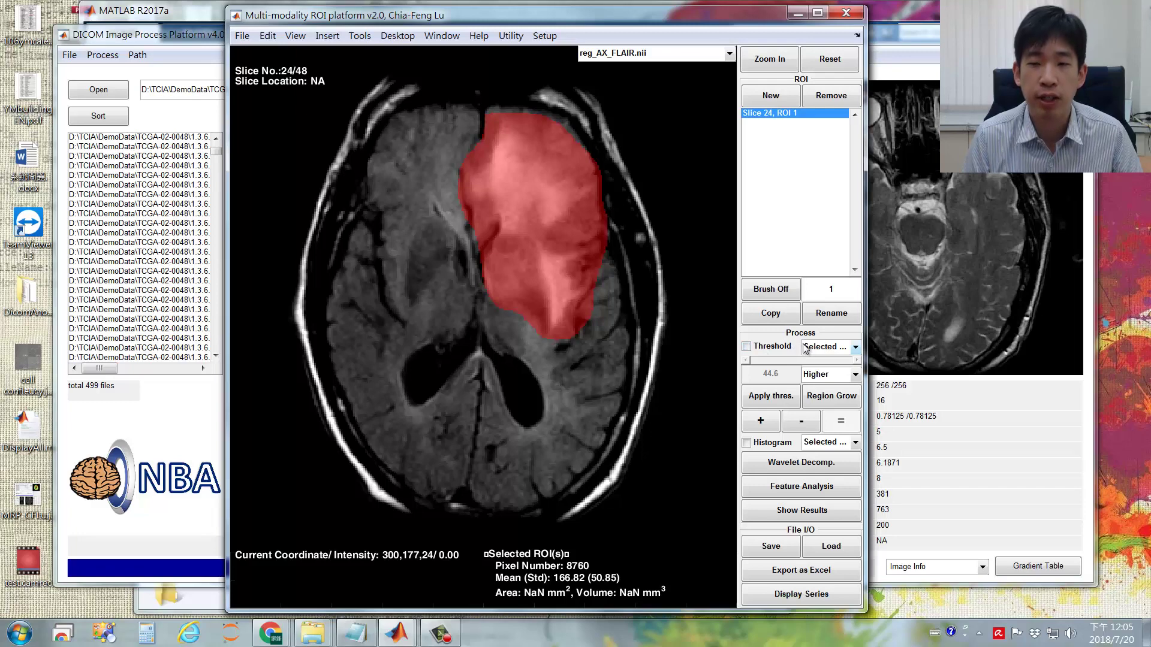
Step: Enable thresholding for the lesion ROI and set its scope to Selected ROIs
left_click(746, 346)
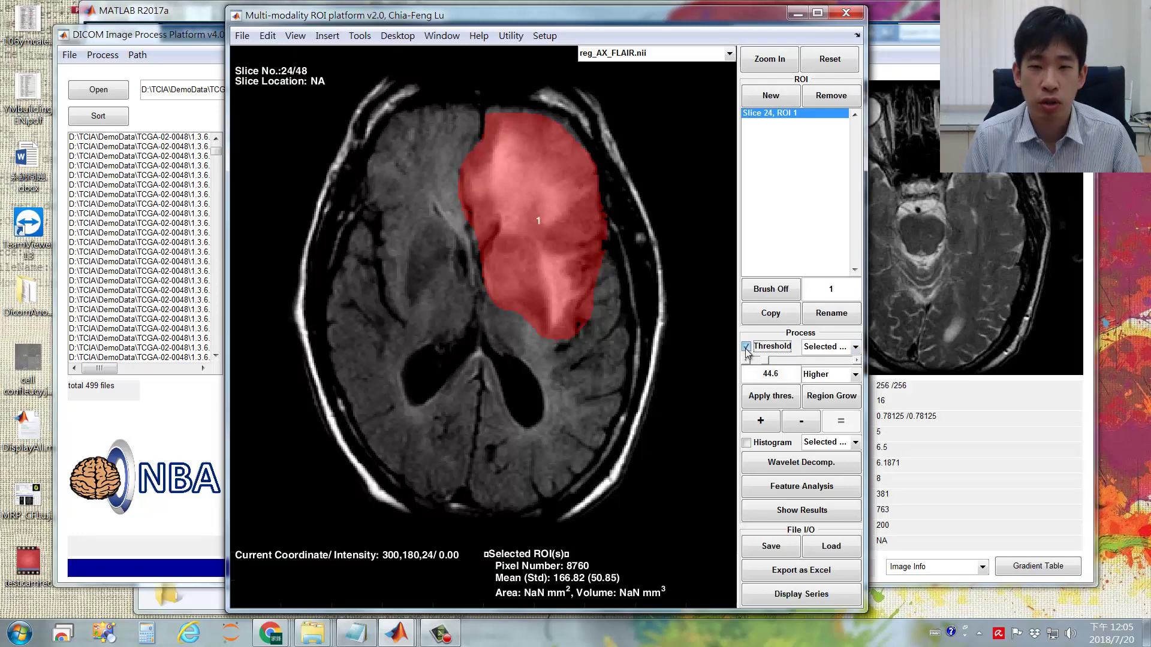
left_click(835, 348)
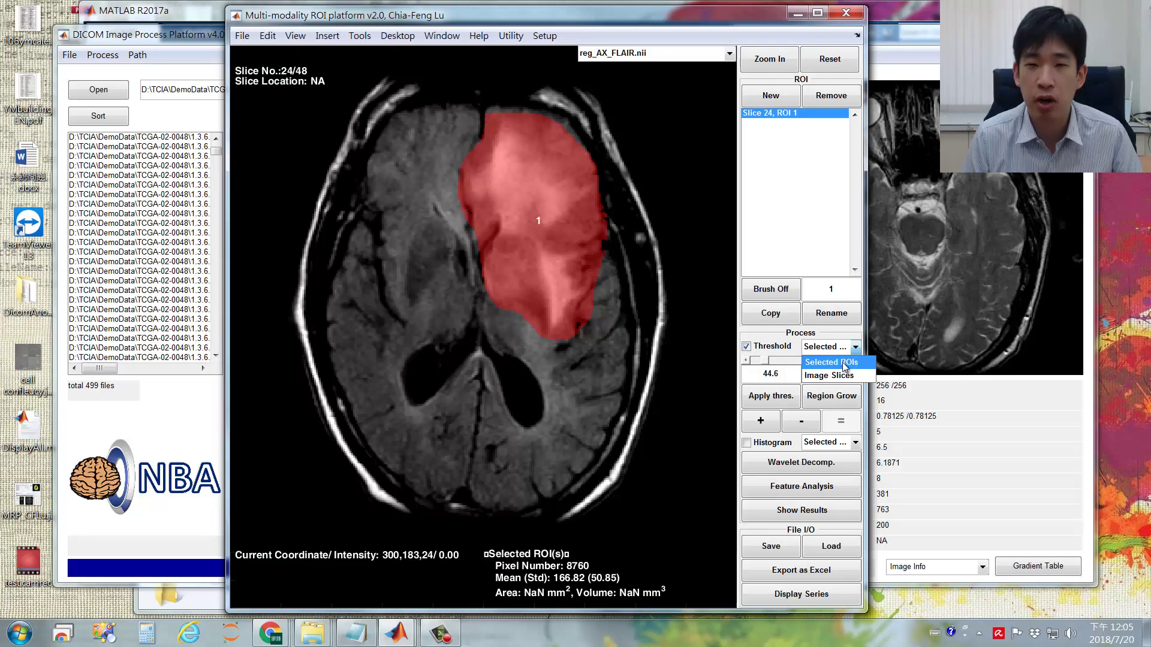
left_click(846, 364)
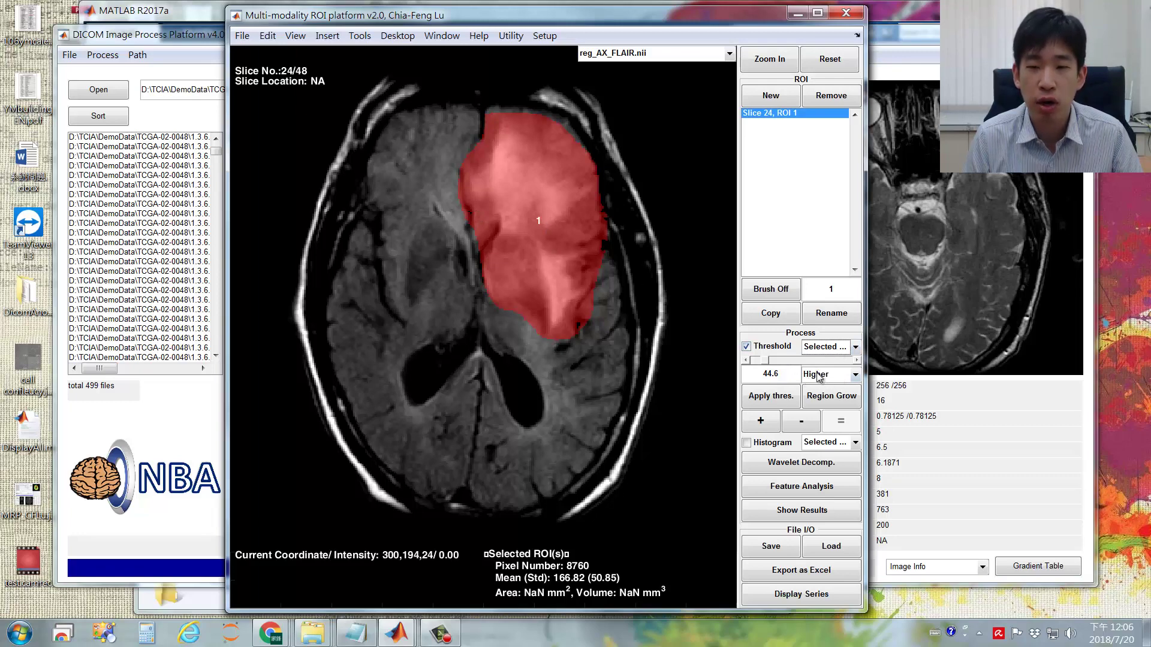
Step: Raise the lesion ROI's threshold on slice 24 to 147.18 with the Higher option and apply it
left_click_drag(788, 375, 753, 374)
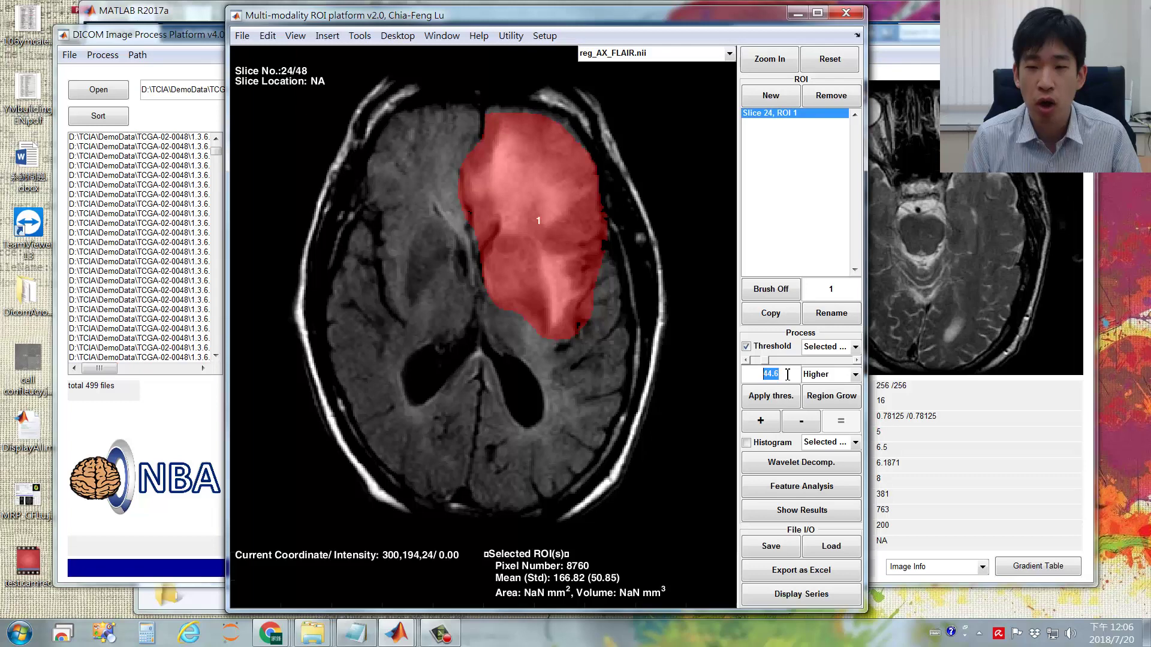
left_click(858, 362)
left_click(857, 362)
left_click(857, 361)
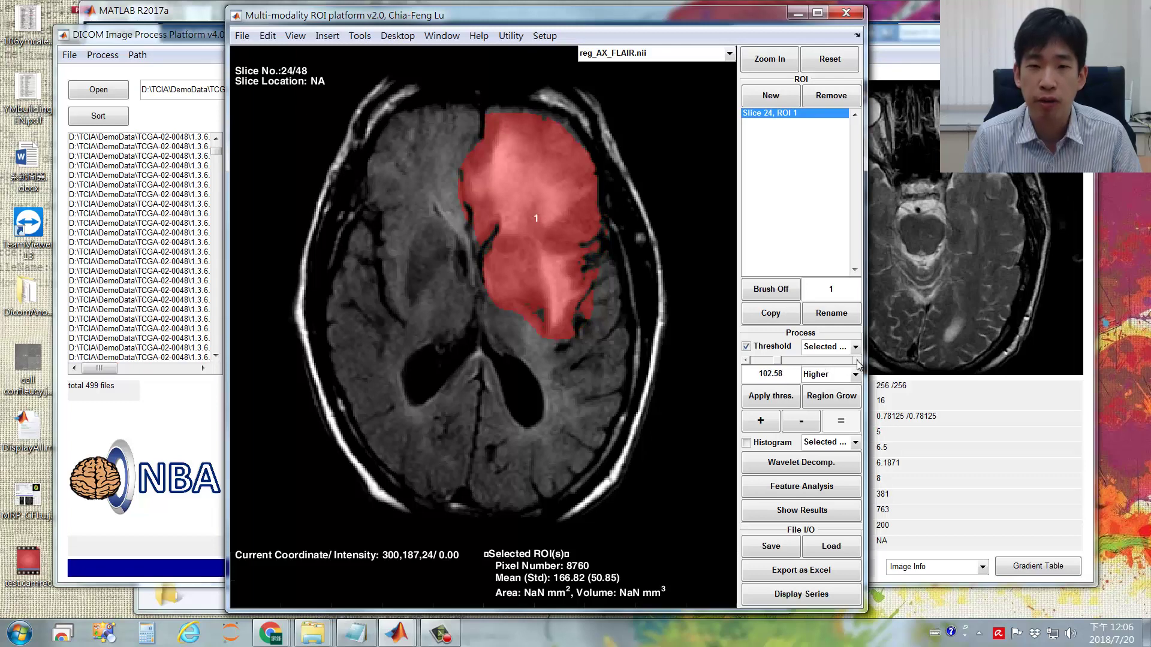
left_click(857, 361)
left_click(858, 361)
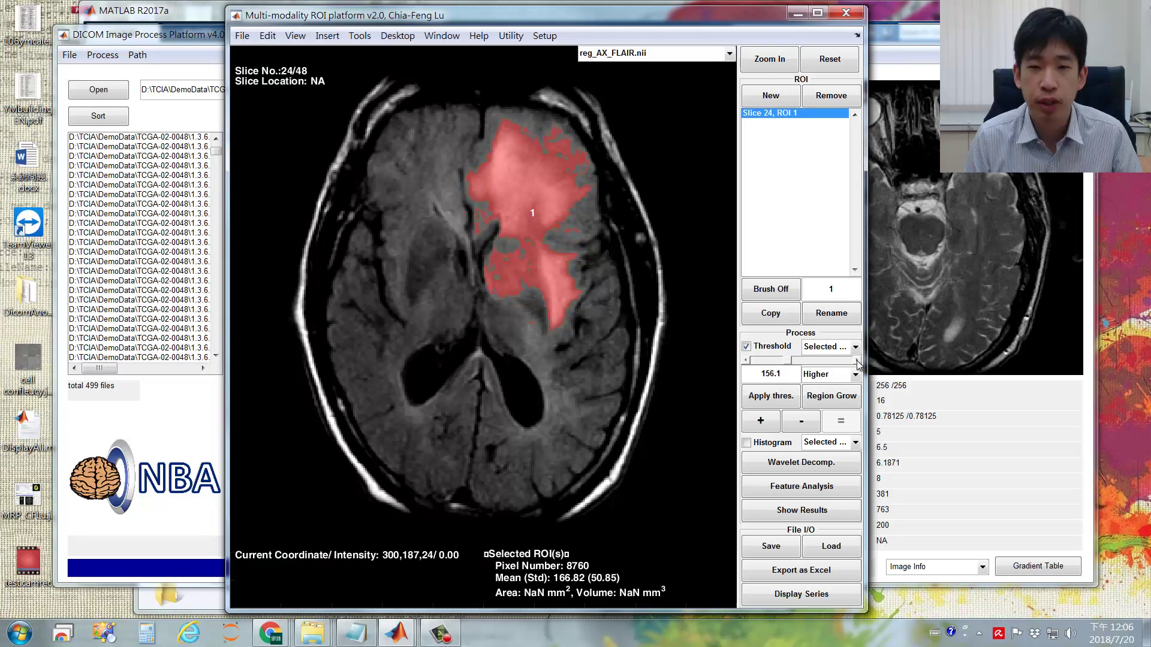
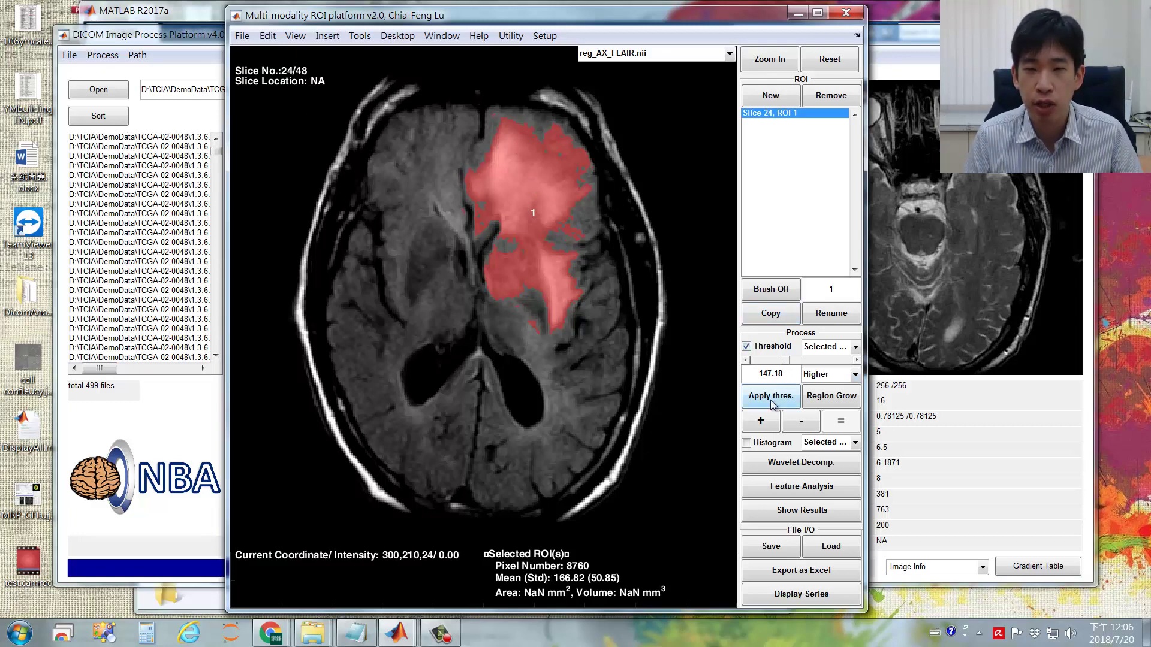
left_click(776, 397)
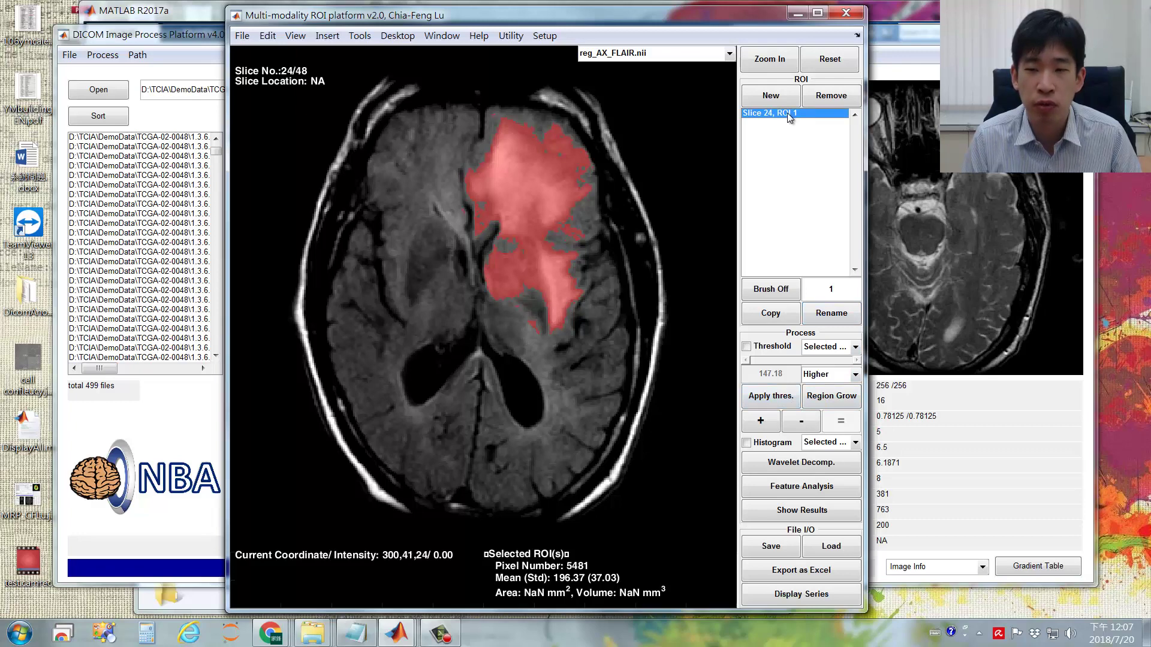
Step: Region-grow the slice 24 ROI from one seed in the lesion's upper part and one in its lower part, deleting the source ROI
left_click(824, 397)
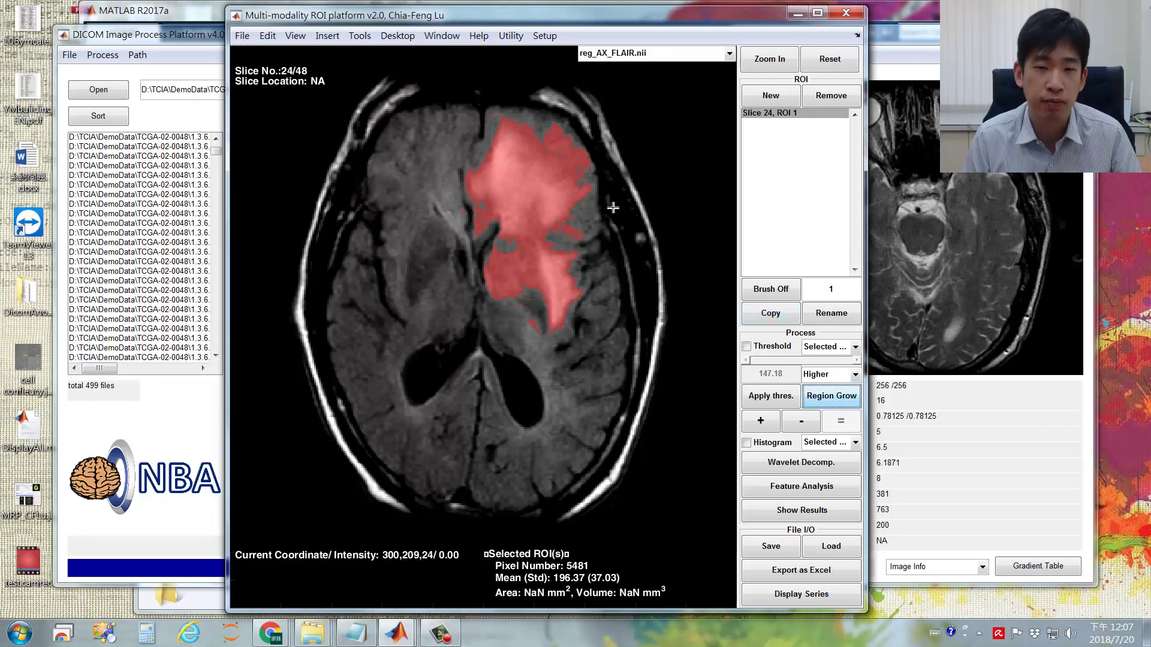
left_click(522, 186)
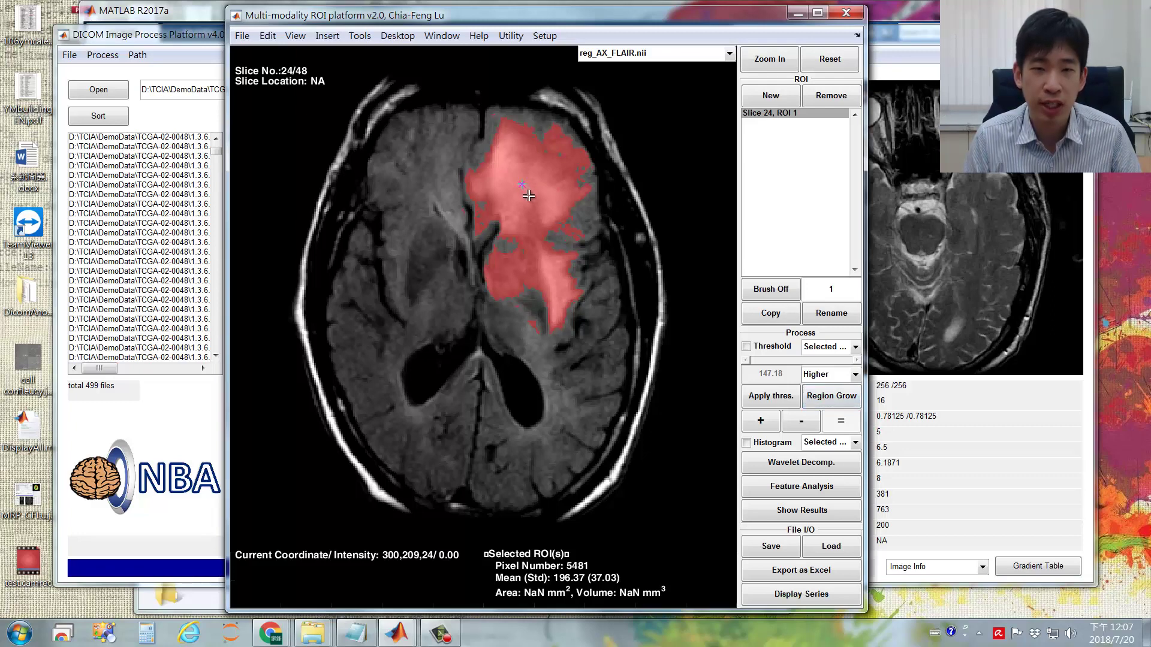
left_click(547, 269)
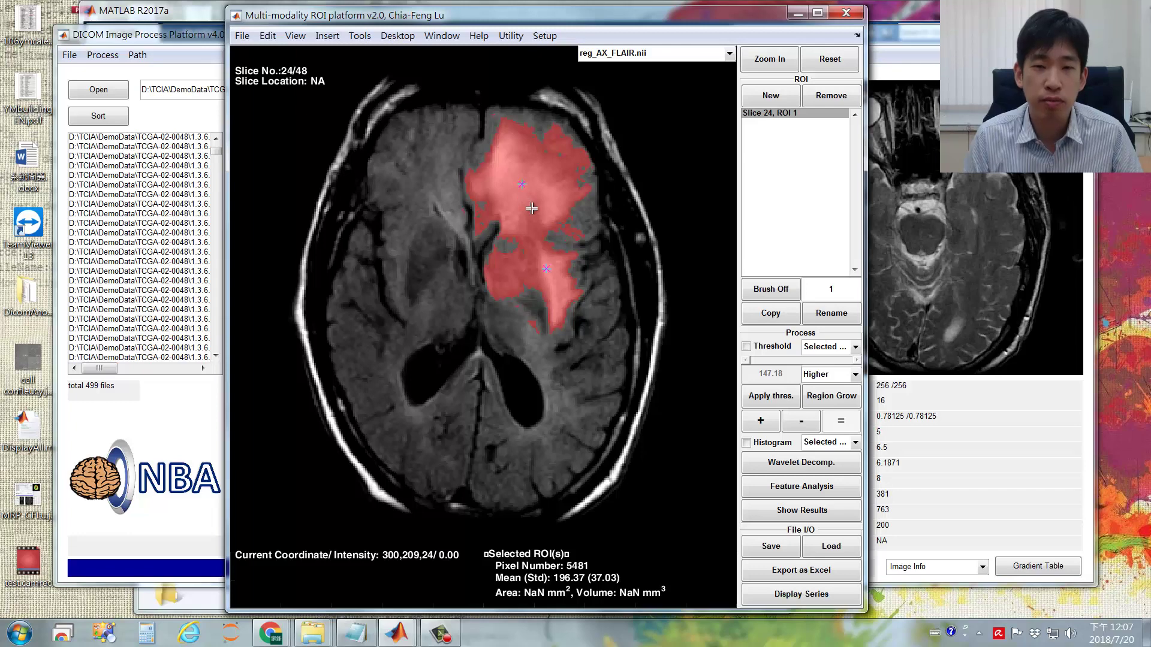
key("Return")
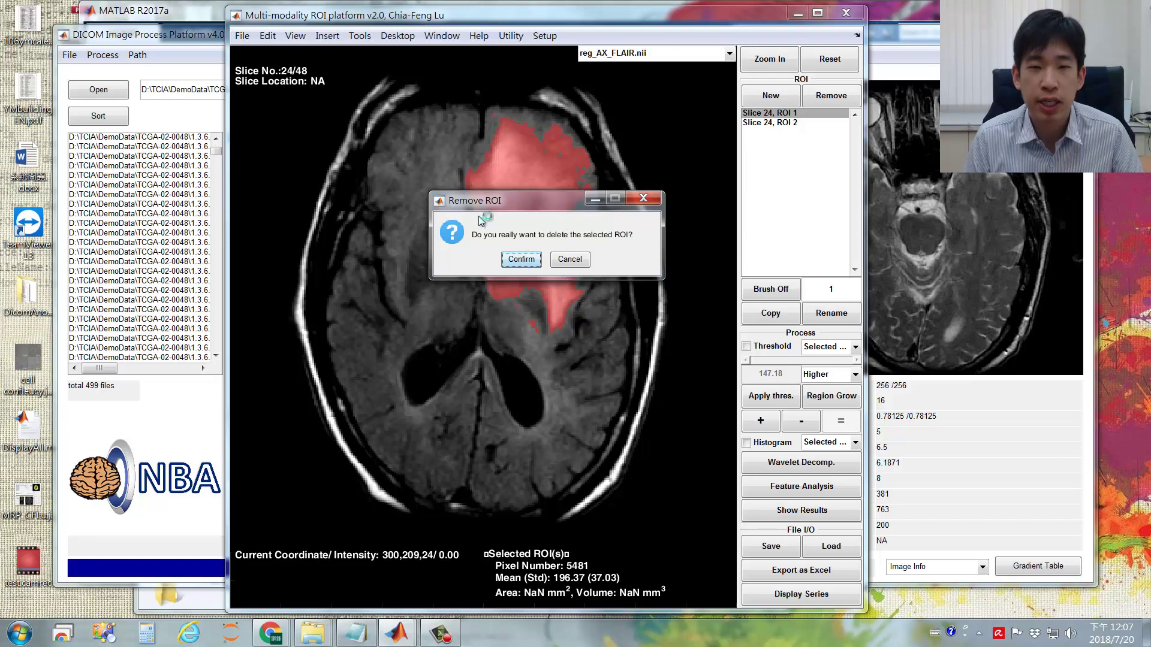
left_click_drag(557, 200, 596, 348)
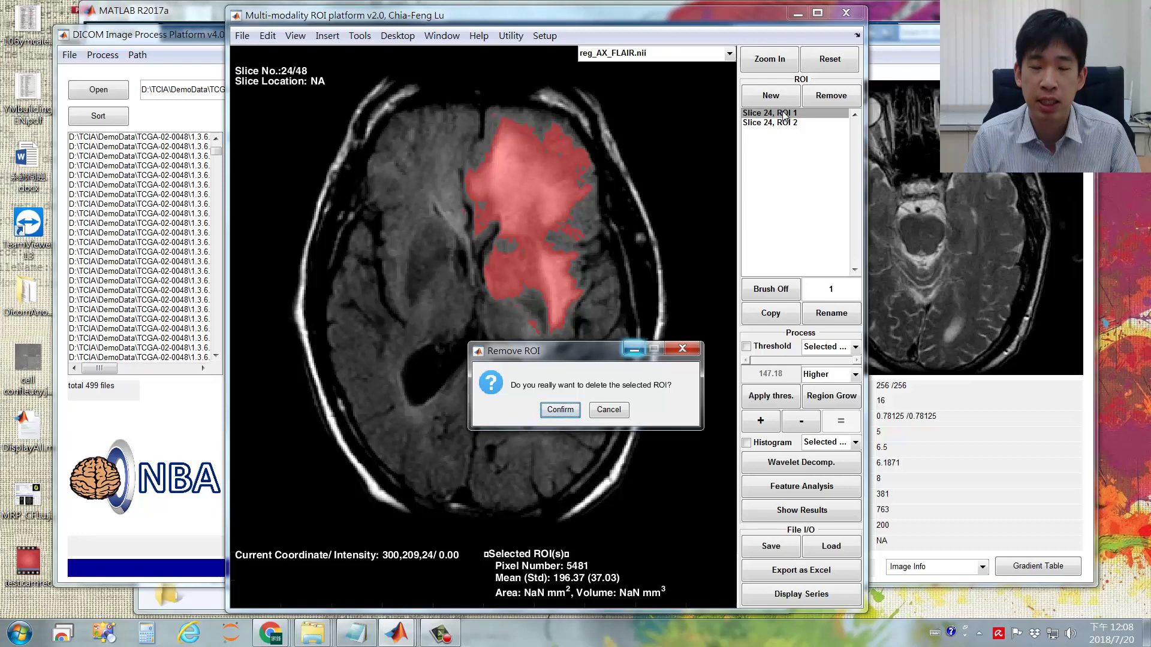
left_click(563, 412)
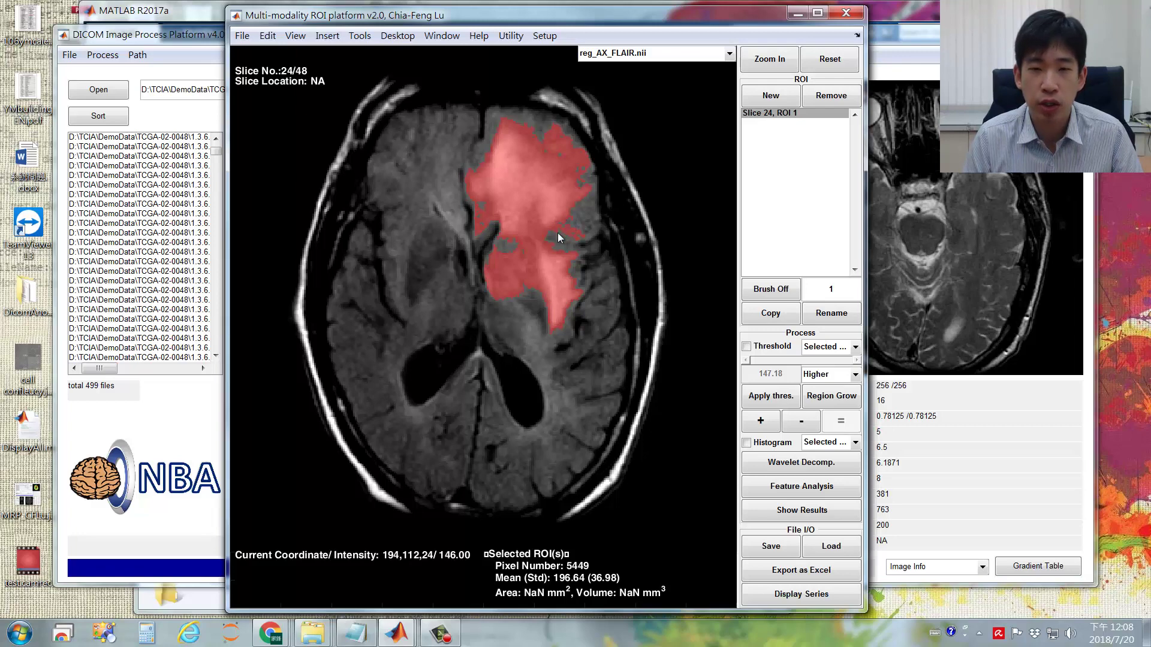
Step: Outline a new freehand ROI of about 9,220 pixels around the lesion on slice 25 and apply the 147.18 threshold
scroll(558, 234, "down", 1)
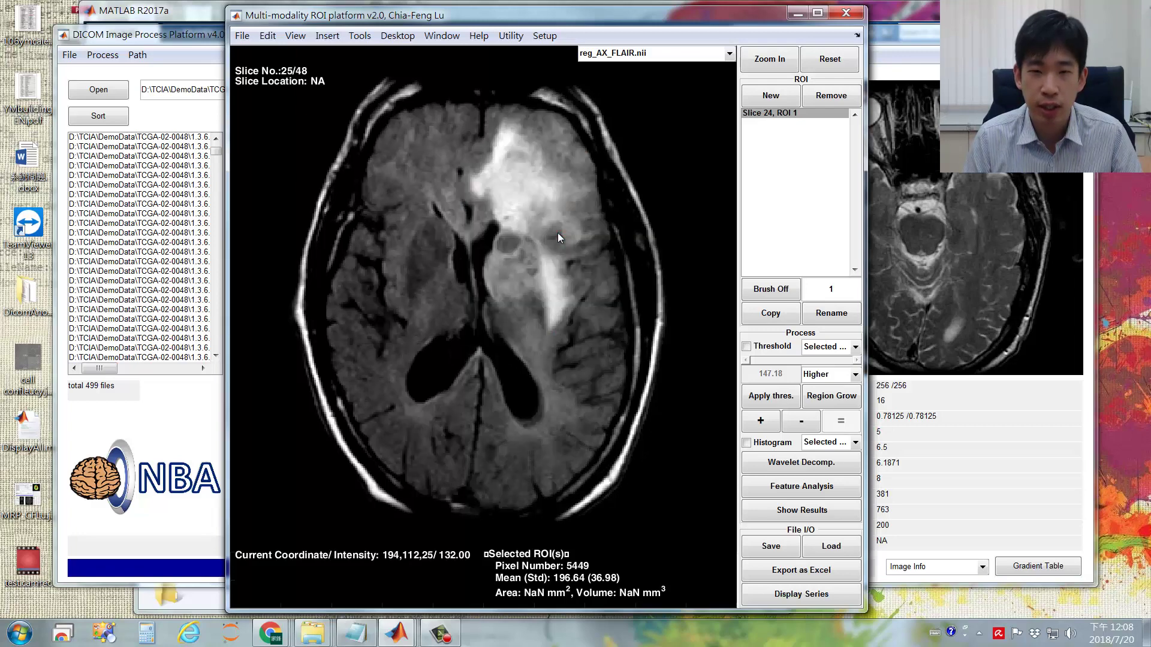
left_click(771, 99)
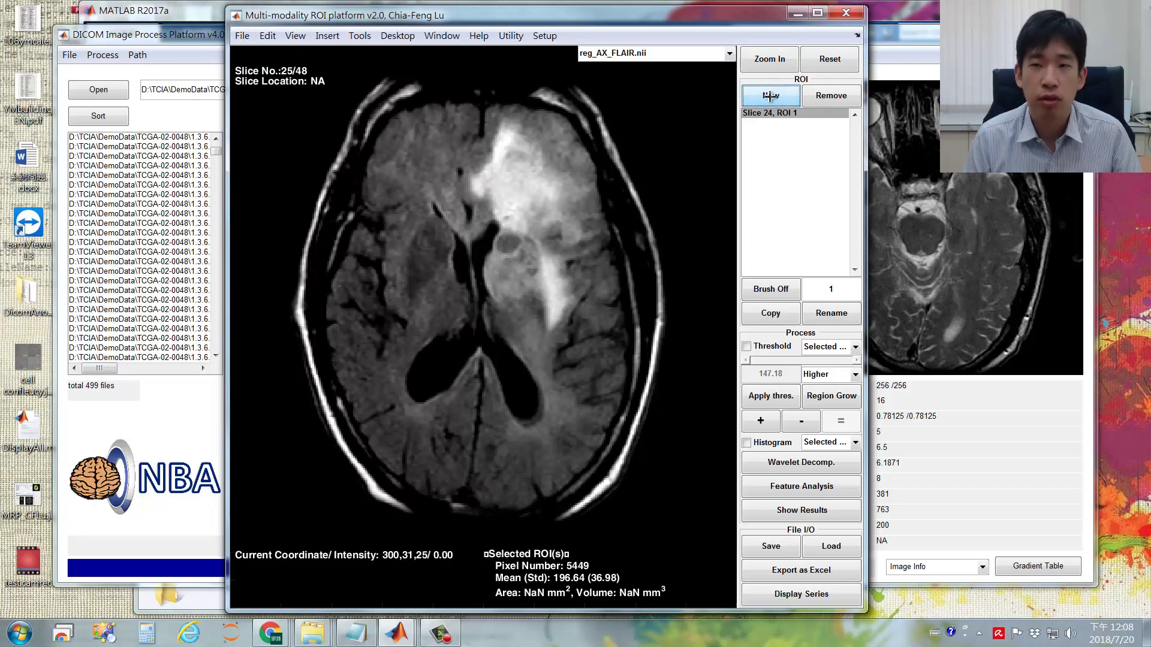
mouse_move(493, 113)
left_mouse_down()
mouse_move(456, 172)
mouse_move(473, 275)
mouse_move(515, 328)
mouse_move(549, 337)
mouse_move(573, 327)
mouse_move(598, 289)
mouse_move(609, 184)
mouse_move(584, 139)
mouse_move(497, 113)
left_mouse_up()
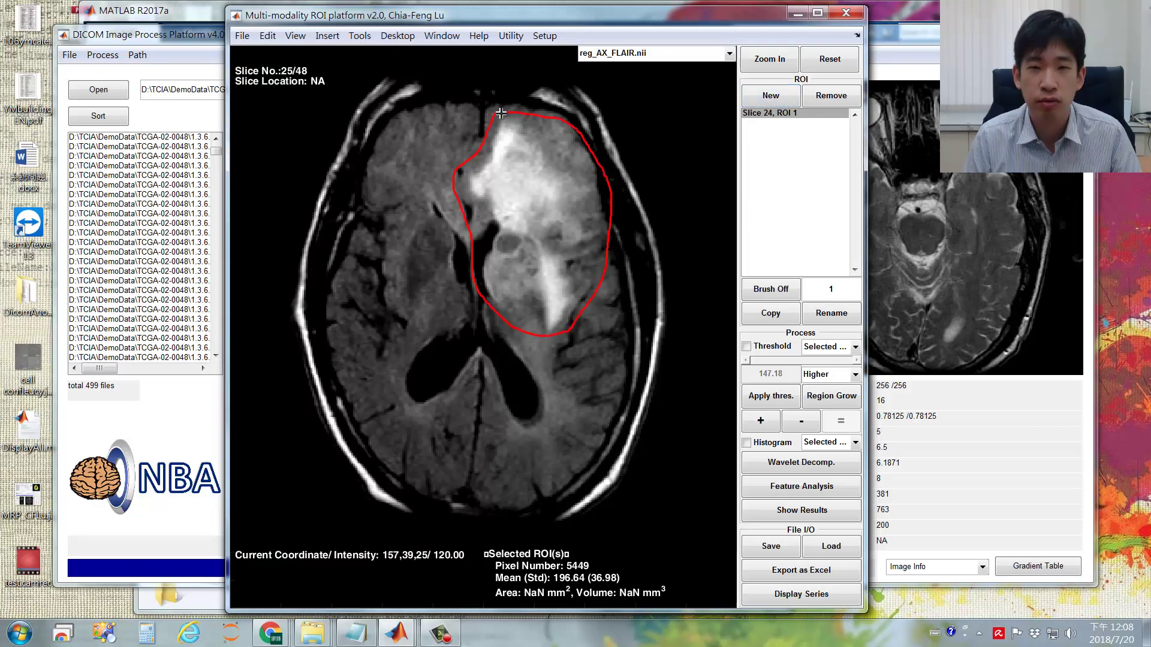
left_click(772, 346)
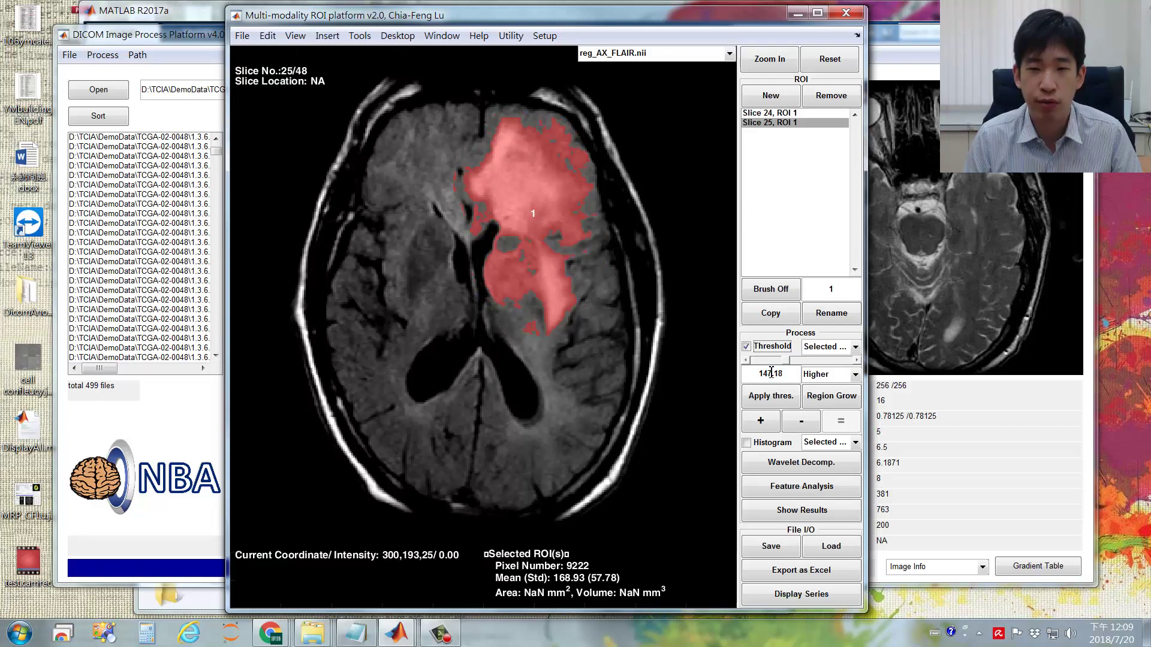
left_click(785, 397)
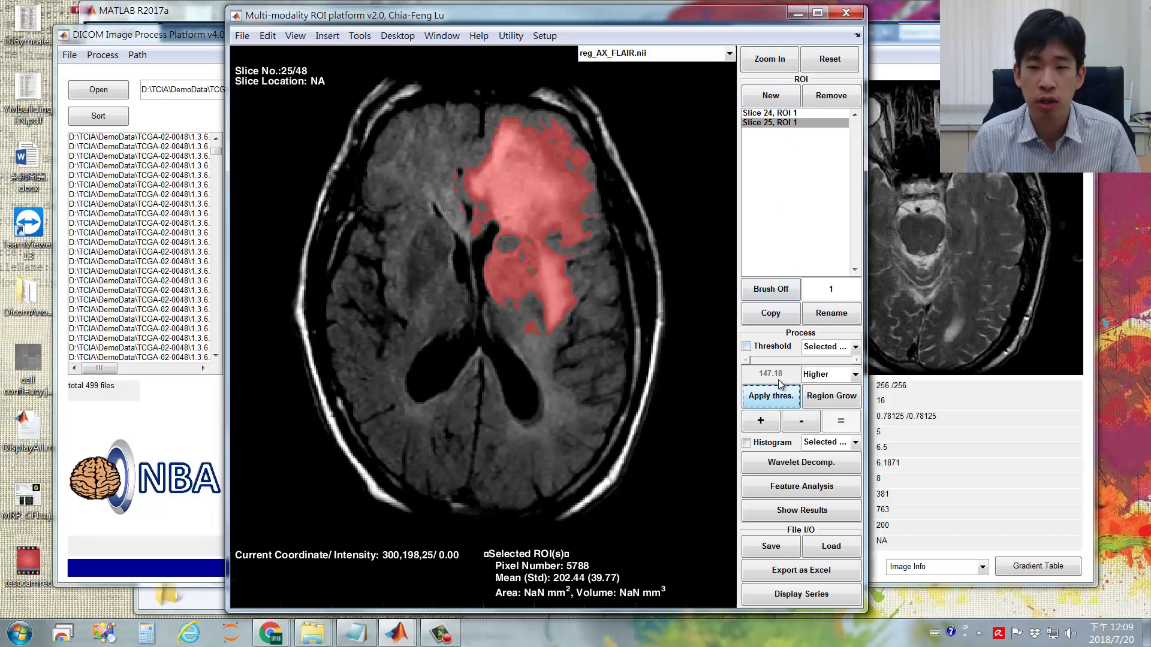
Step: Outline new freehand ROIs around the lesion on slices 26, 27 and 28, the slice 28 one covering about 9,730 pixels
left_click(763, 146)
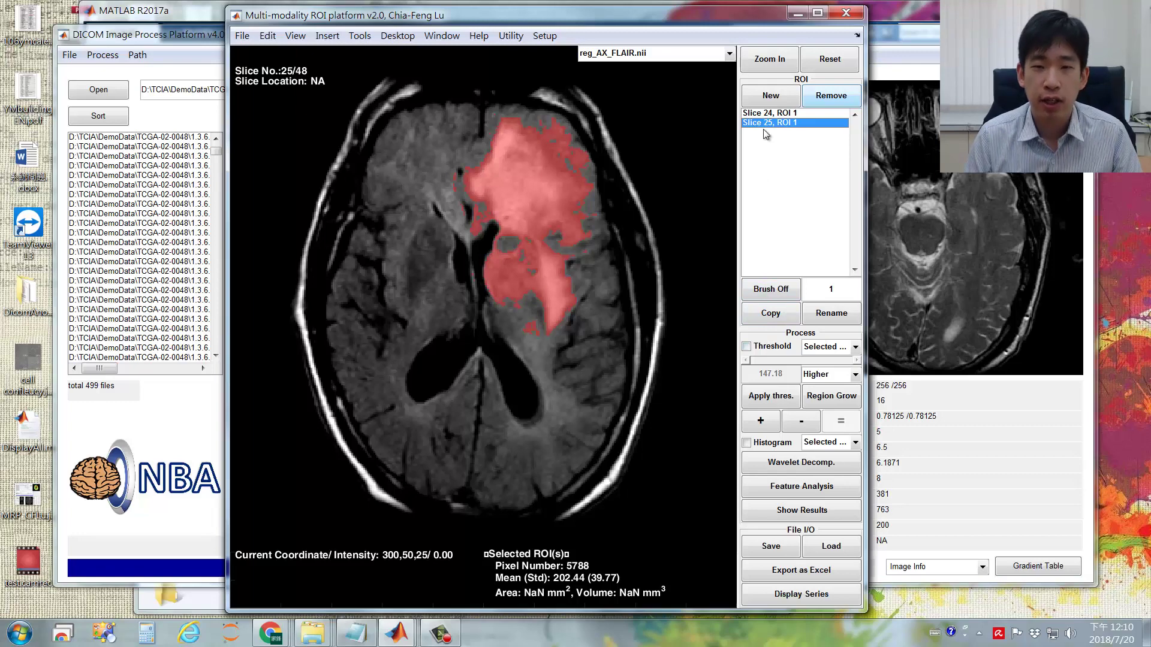
scroll(580, 251, "down", 1)
left_click(747, 102)
mouse_move(517, 106)
left_mouse_down()
mouse_move(470, 238)
mouse_move(498, 309)
mouse_move(565, 344)
mouse_move(601, 256)
mouse_move(579, 158)
mouse_move(519, 108)
mouse_move(456, 166)
mouse_move(475, 252)
mouse_move(552, 331)
mouse_move(605, 263)
mouse_move(573, 138)
mouse_move(536, 118)
mouse_move(459, 131)
mouse_move(463, 228)
mouse_move(504, 312)
mouse_move(579, 327)
mouse_move(614, 237)
mouse_move(513, 107)
left_mouse_up()
scroll(551, 203, "down", 1)
left_click(773, 97)
scroll(567, 154, "down", 1)
left_click(771, 96)
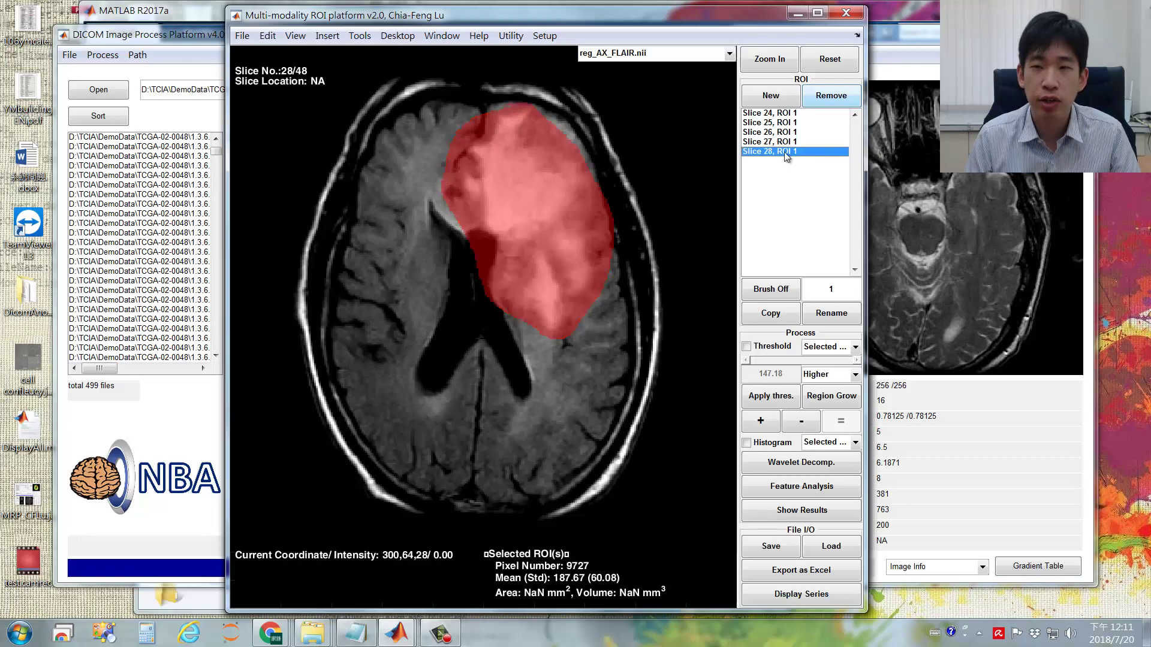
Step: Select the ROIs of slices 24 to 28 and apply the 147.18 threshold to all of them after checking the slices
left_click_drag(786, 114, 785, 155)
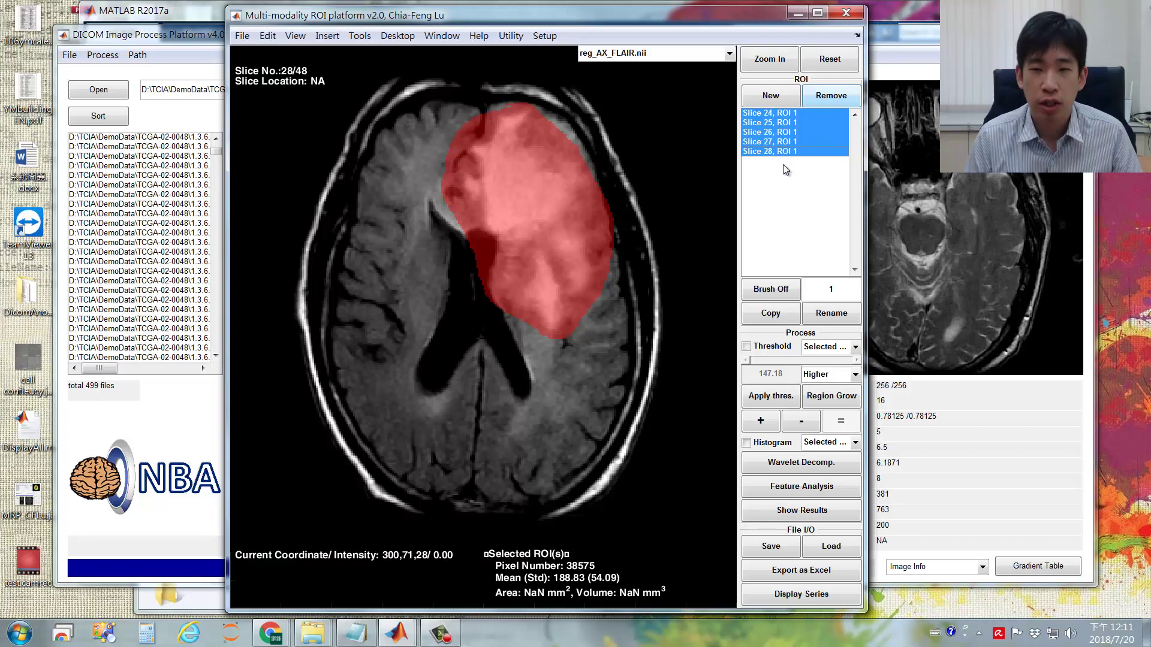
left_click(749, 348)
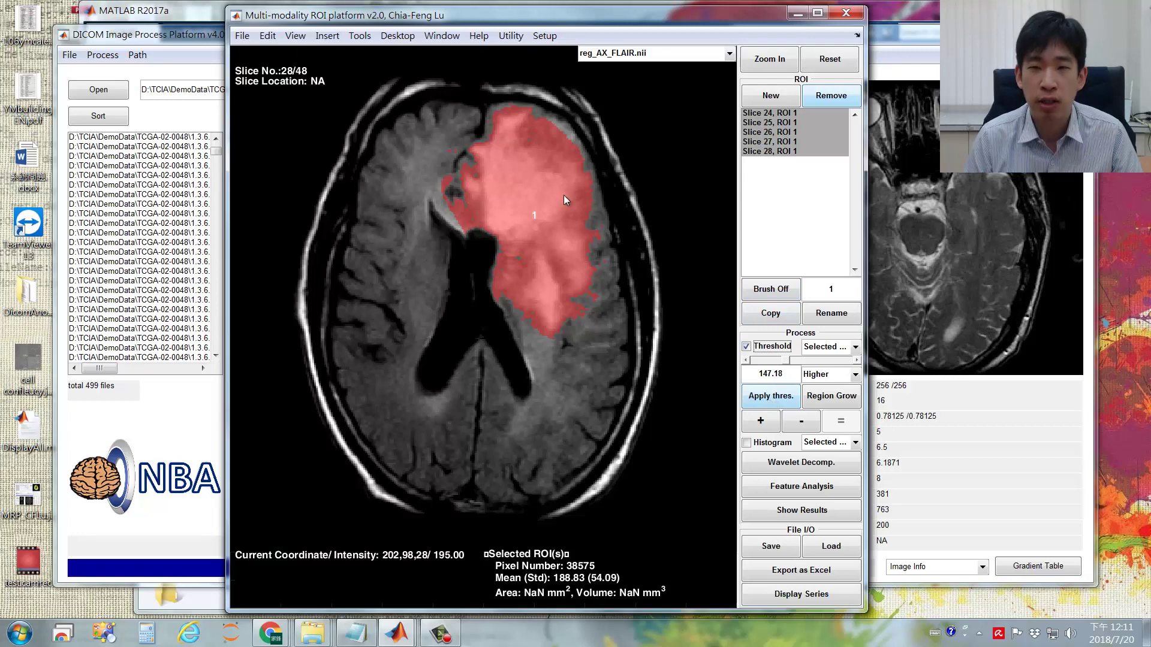
scroll(563, 204, "up", 1)
scroll(559, 211, "down", 1)
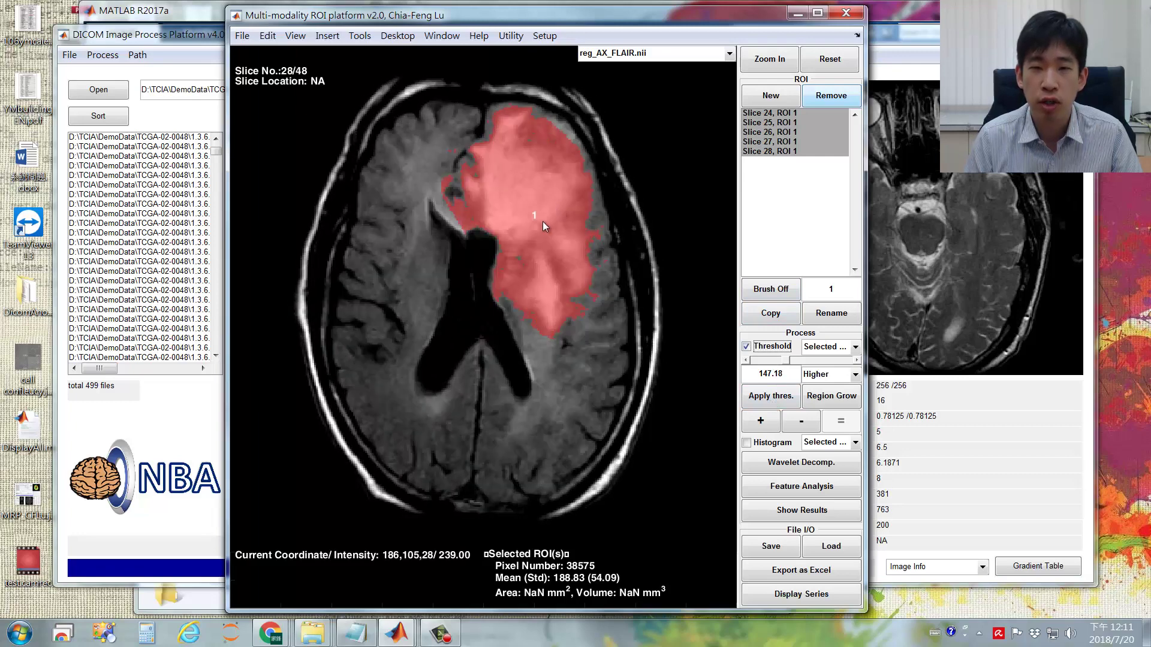
scroll(543, 218, "up", 1)
scroll(542, 218, "up", 4)
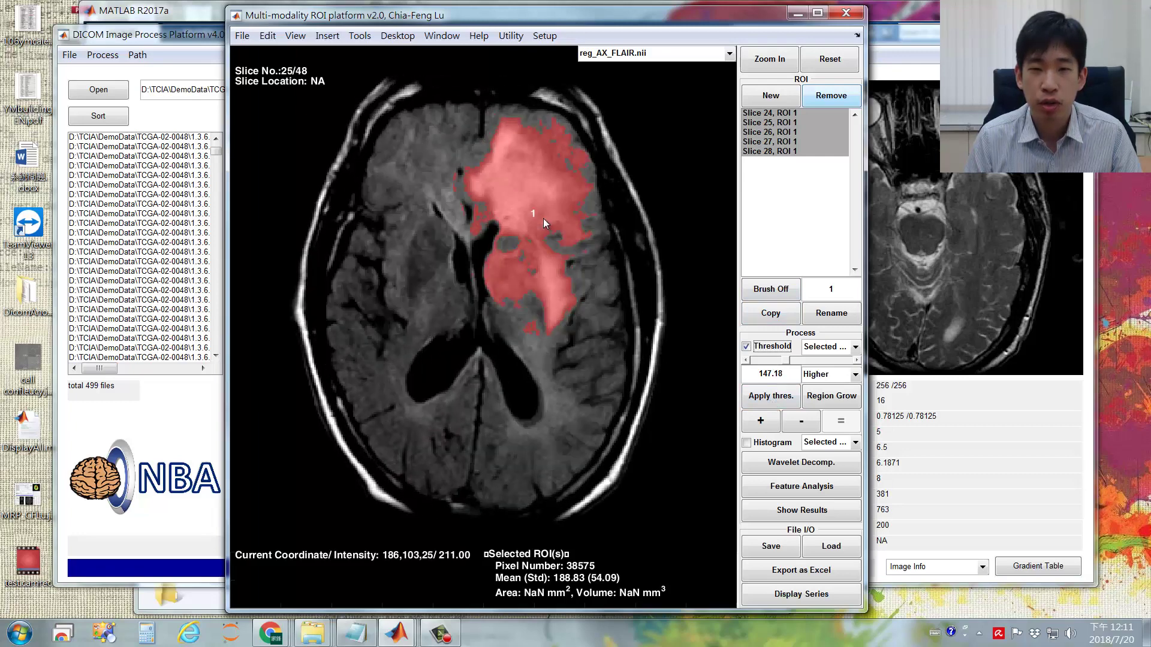
scroll(543, 218, "down", 3)
scroll(543, 218, "down", 1)
scroll(543, 218, "up", 2)
scroll(543, 218, "down", 1)
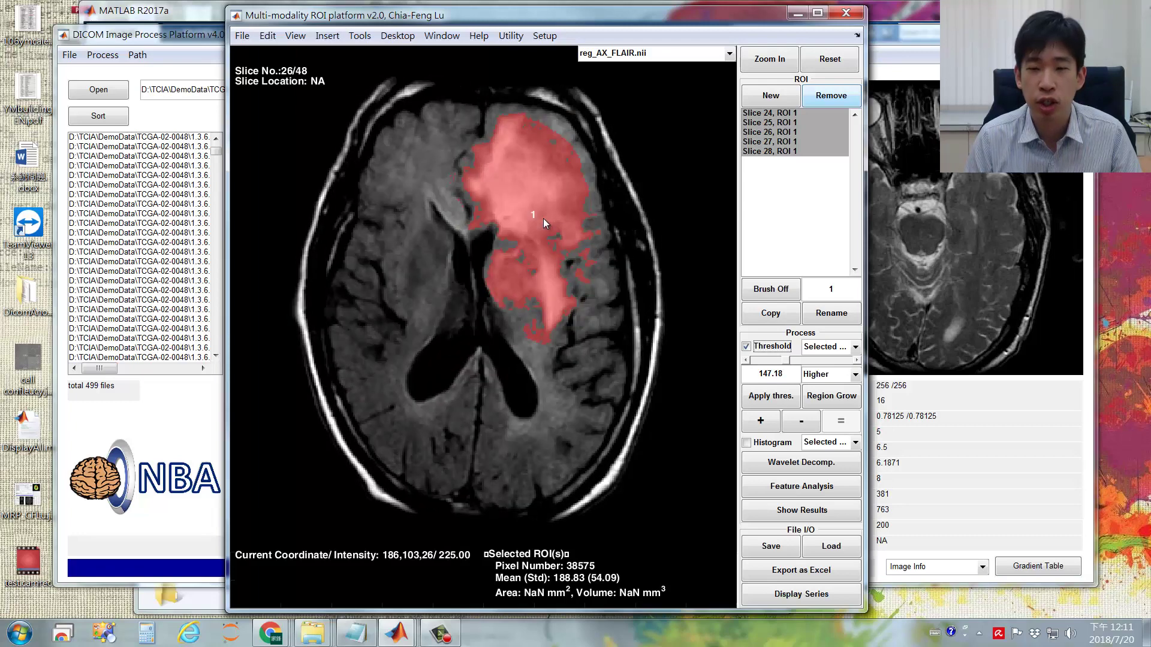
left_click(773, 396)
Step: Region-grow all five selected ROIs from two seeds in the lesion on slice 26, deleting the source ROIs
scroll(543, 231, "up", 1)
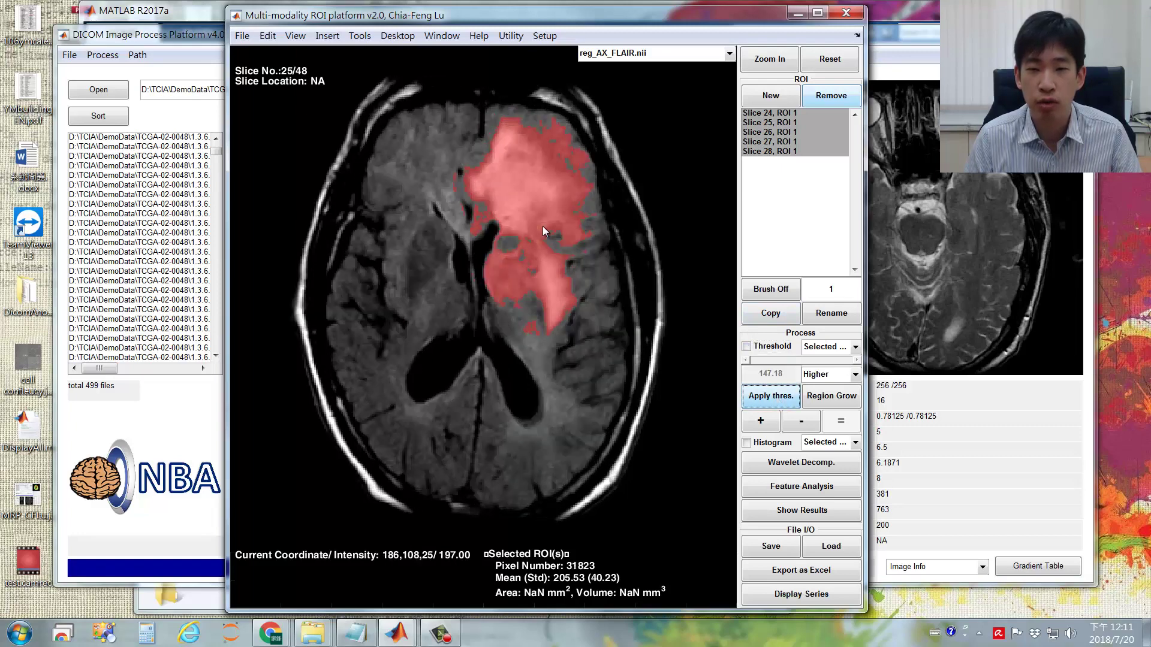
scroll(543, 228, "down", 2)
scroll(552, 225, "up", 1)
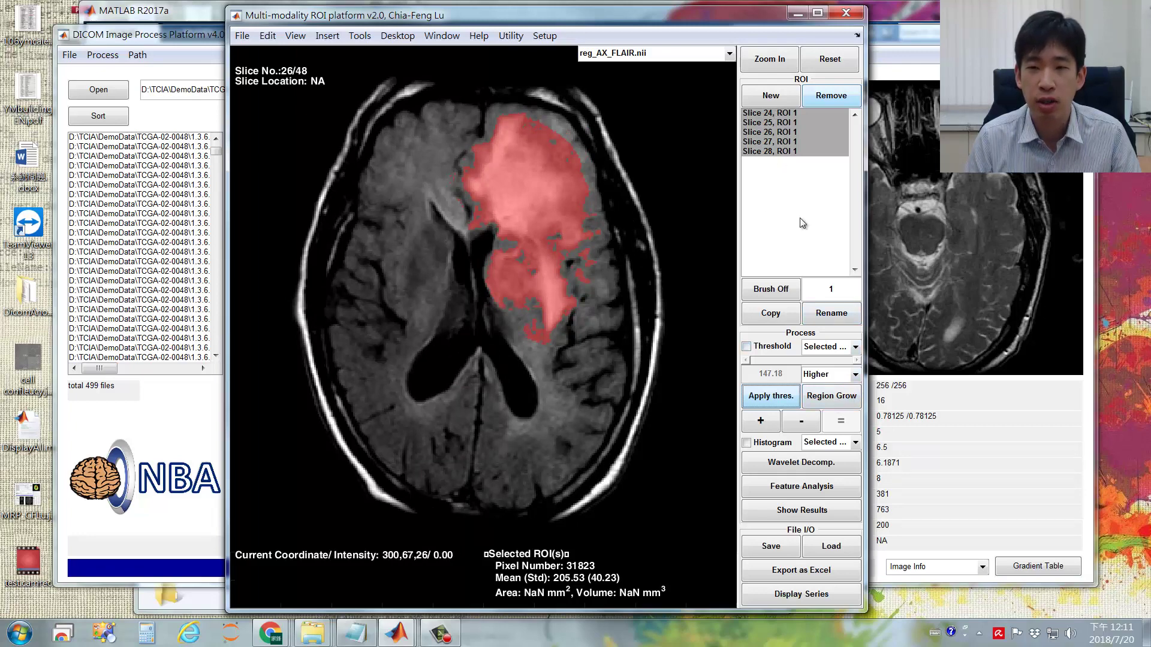
left_click(837, 398)
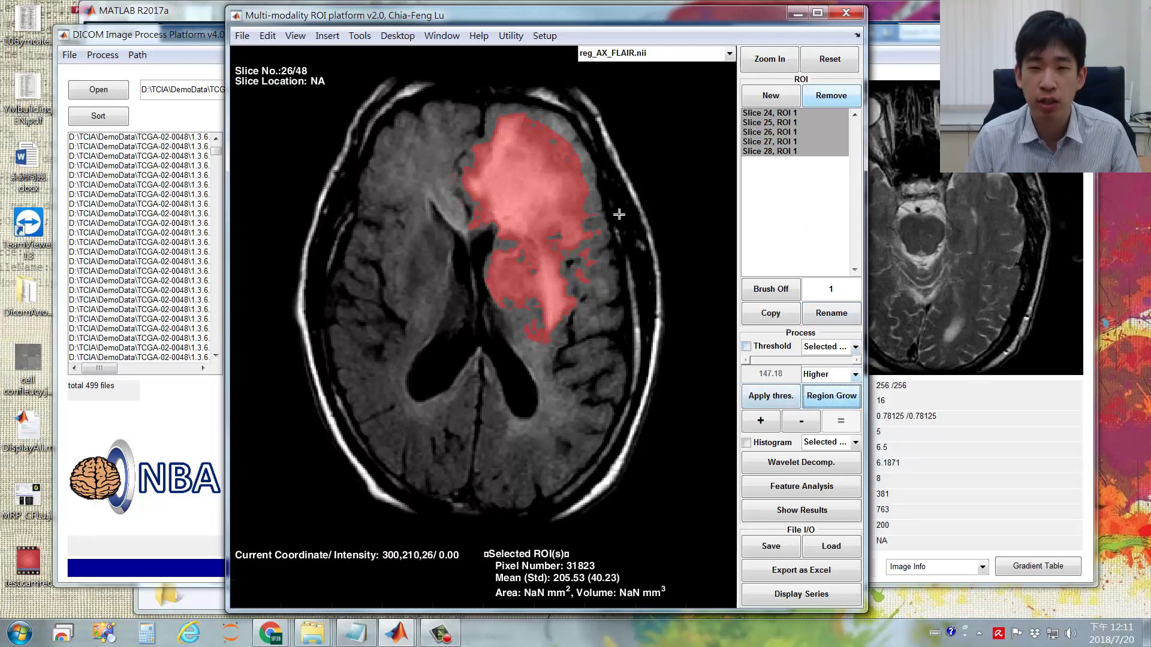
left_click(526, 186)
left_click(549, 280)
right_click(506, 280)
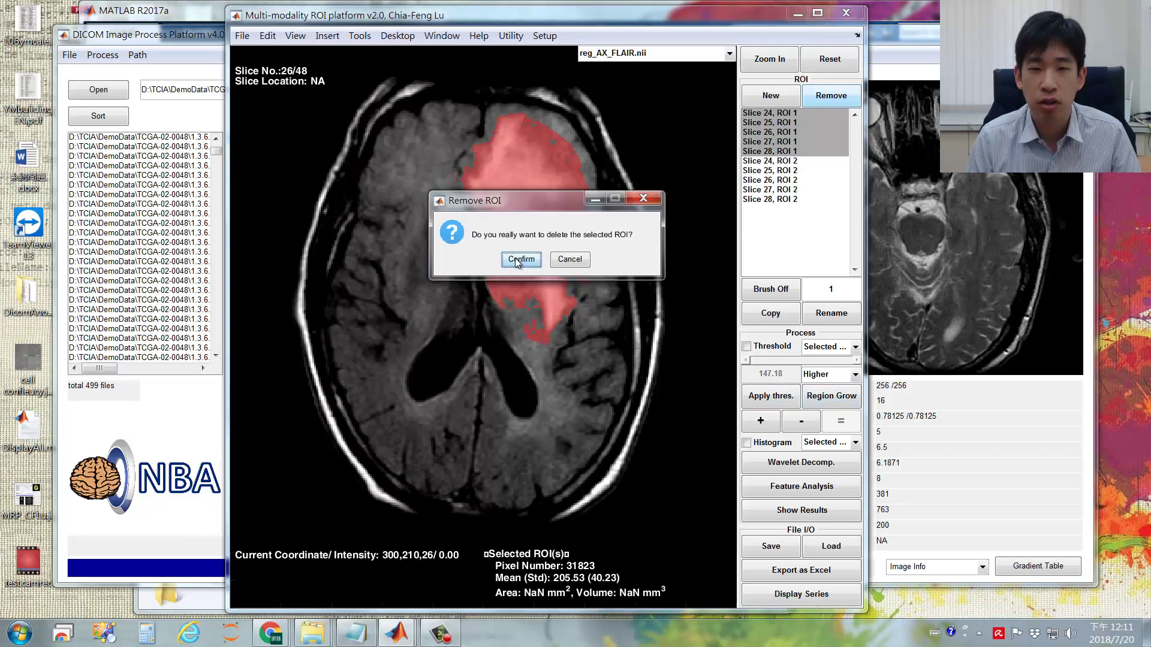
left_click(516, 261)
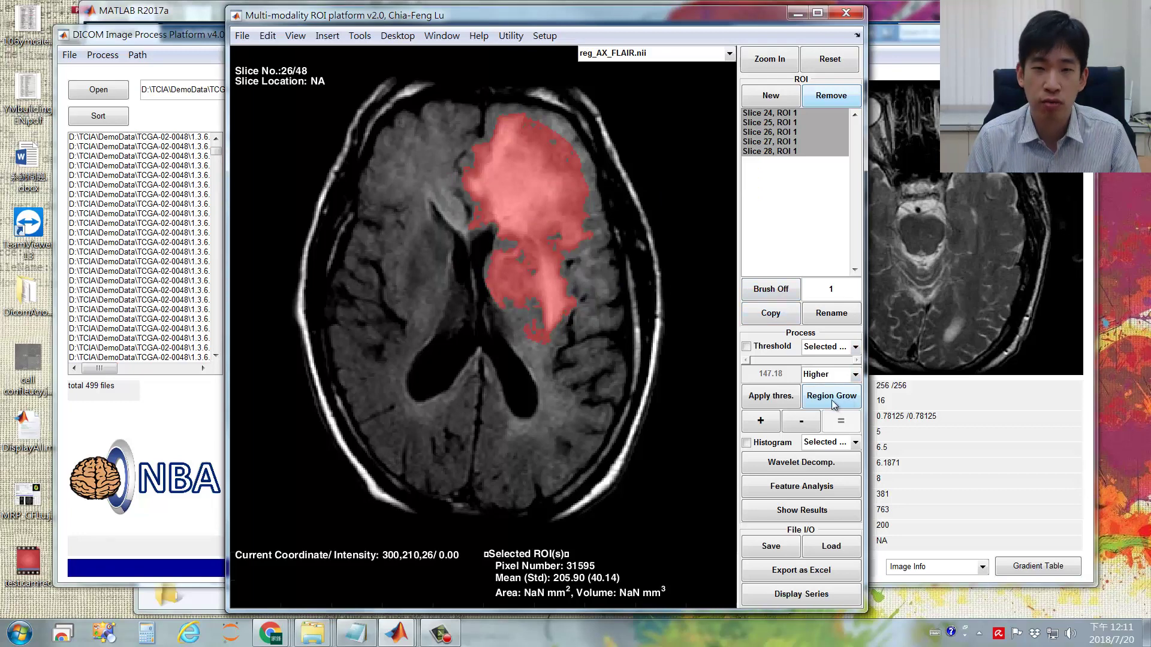
Step: Copy the five lesion ROIs of slices 24 to 28 and display the slice 24 copy and its original in turn
scroll(566, 216, "up", 4)
scroll(566, 216, "down", 5)
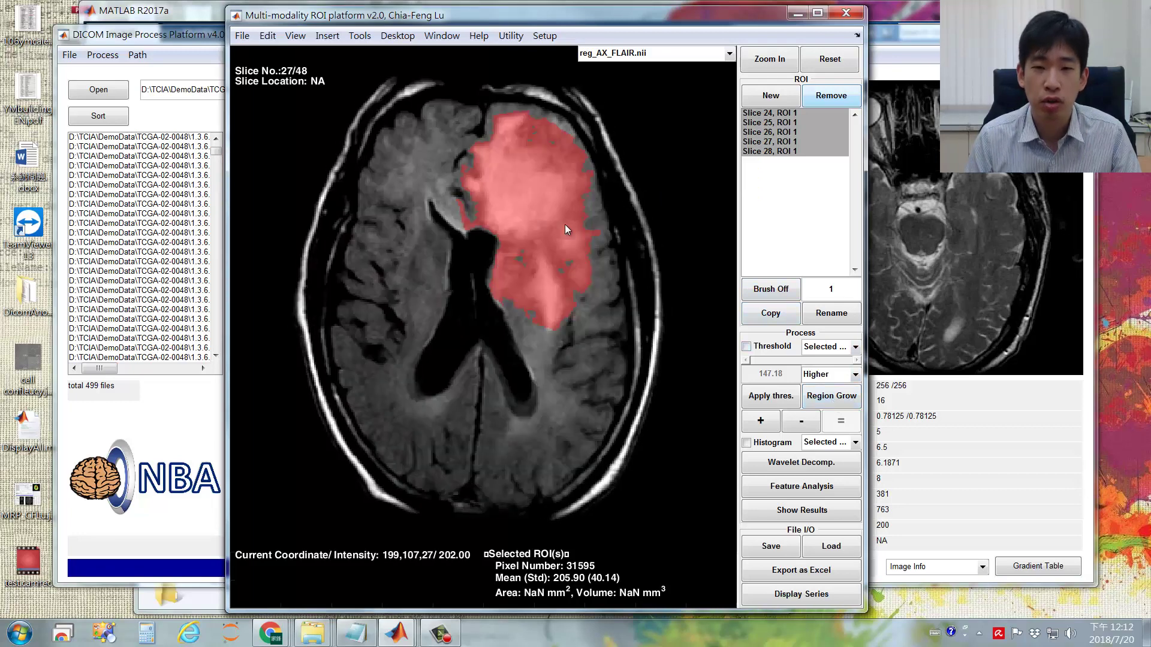
scroll(564, 229, "down", 1)
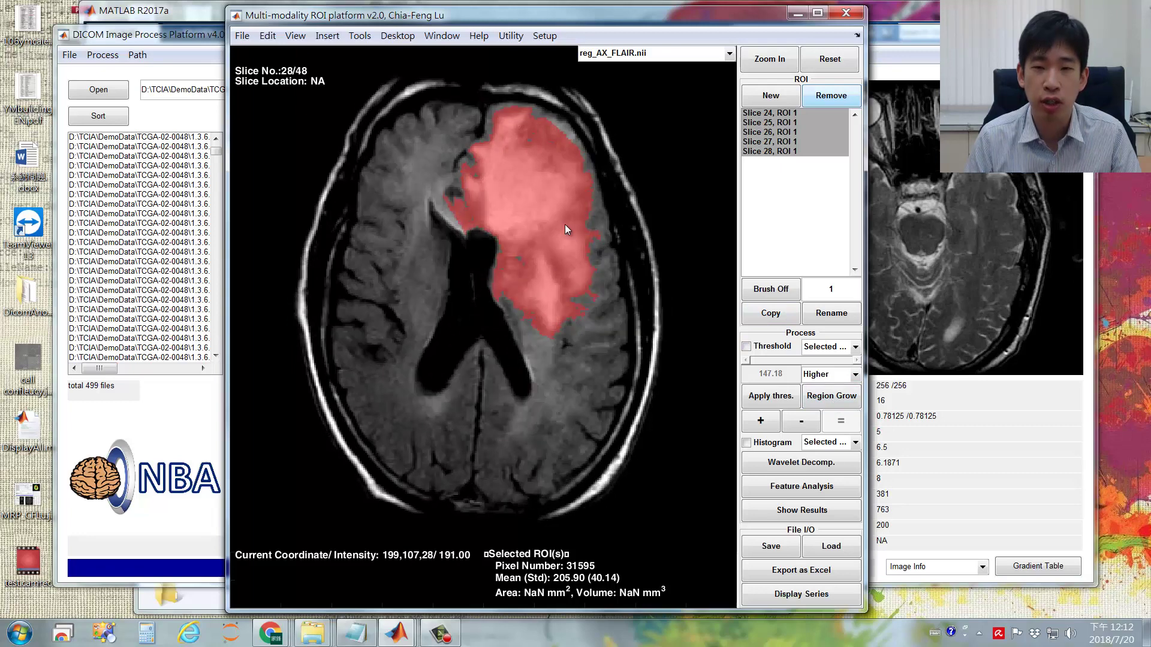
scroll(565, 225, "down", 1)
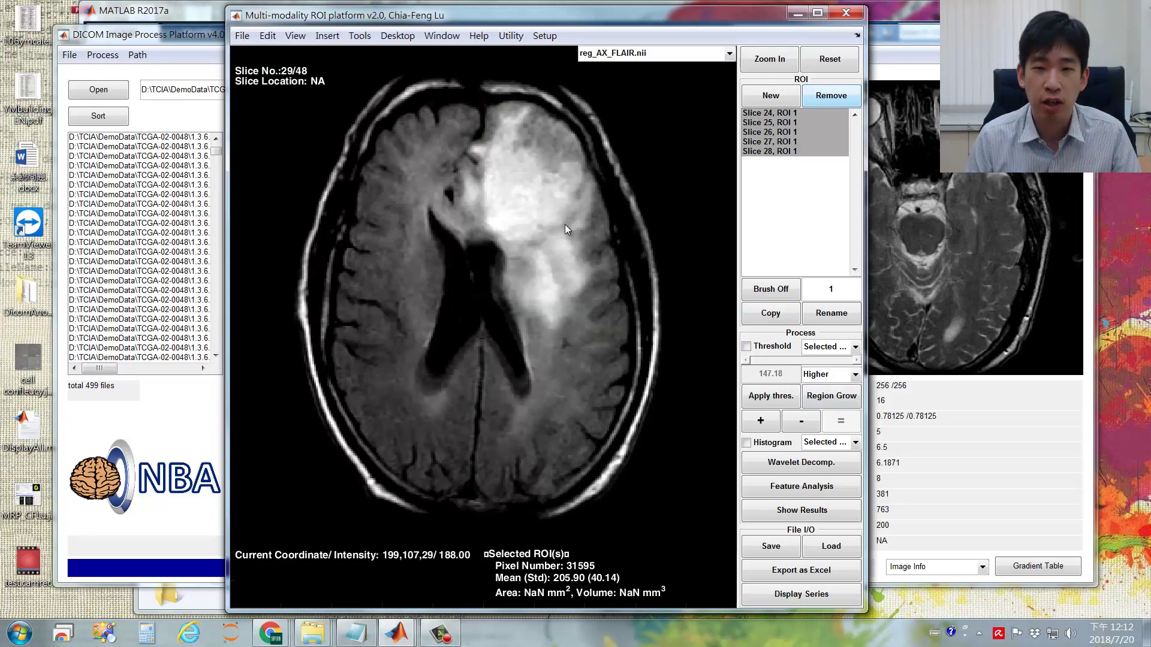
scroll(566, 226, "up", 1)
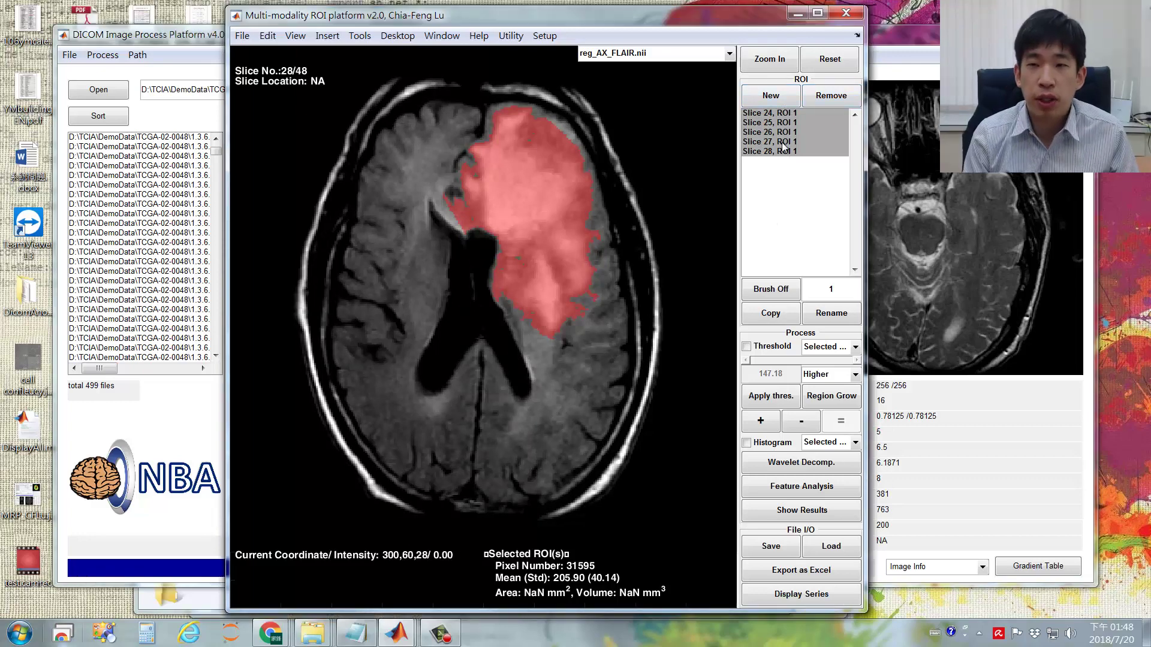
left_click(781, 317)
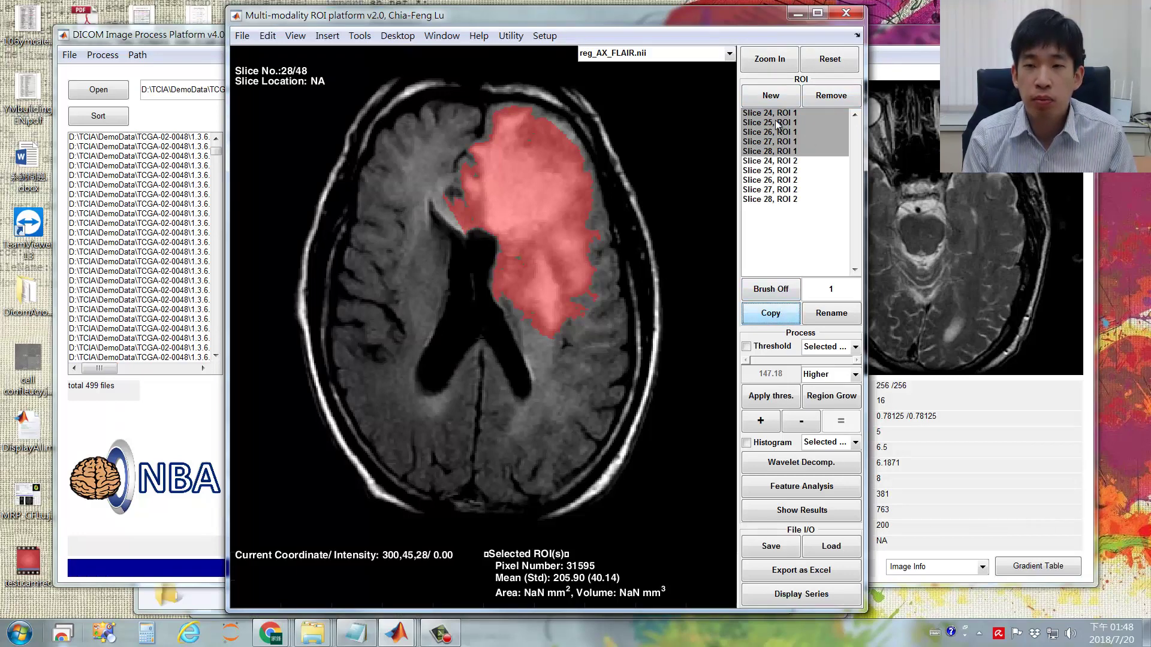
left_click(789, 162)
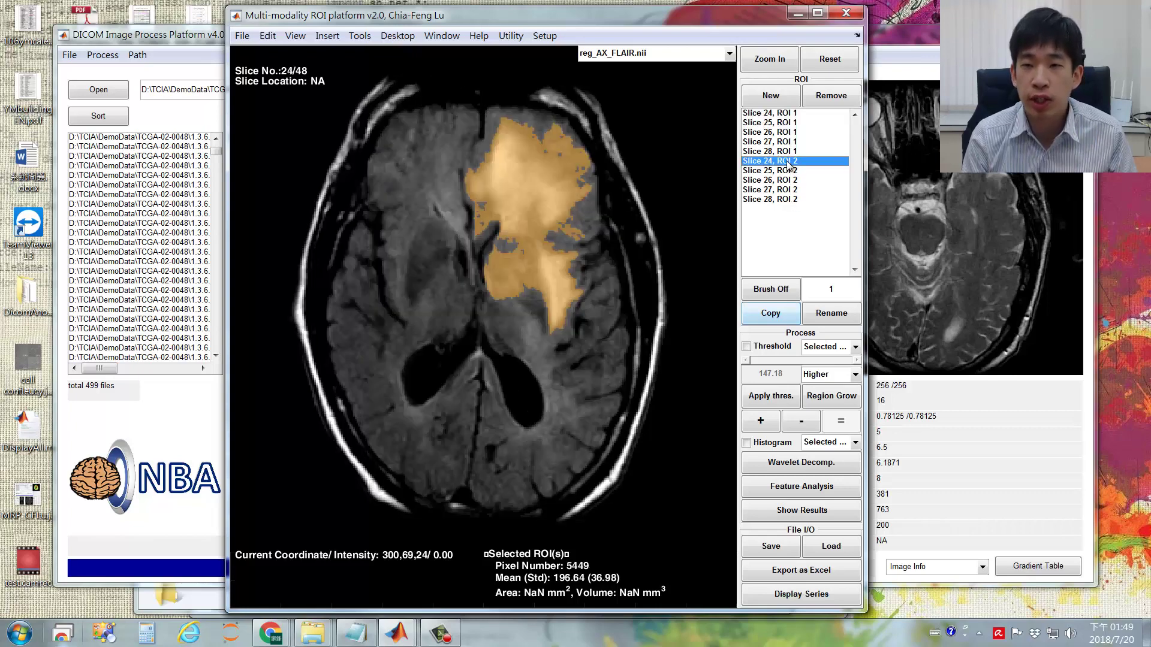
left_click(788, 115)
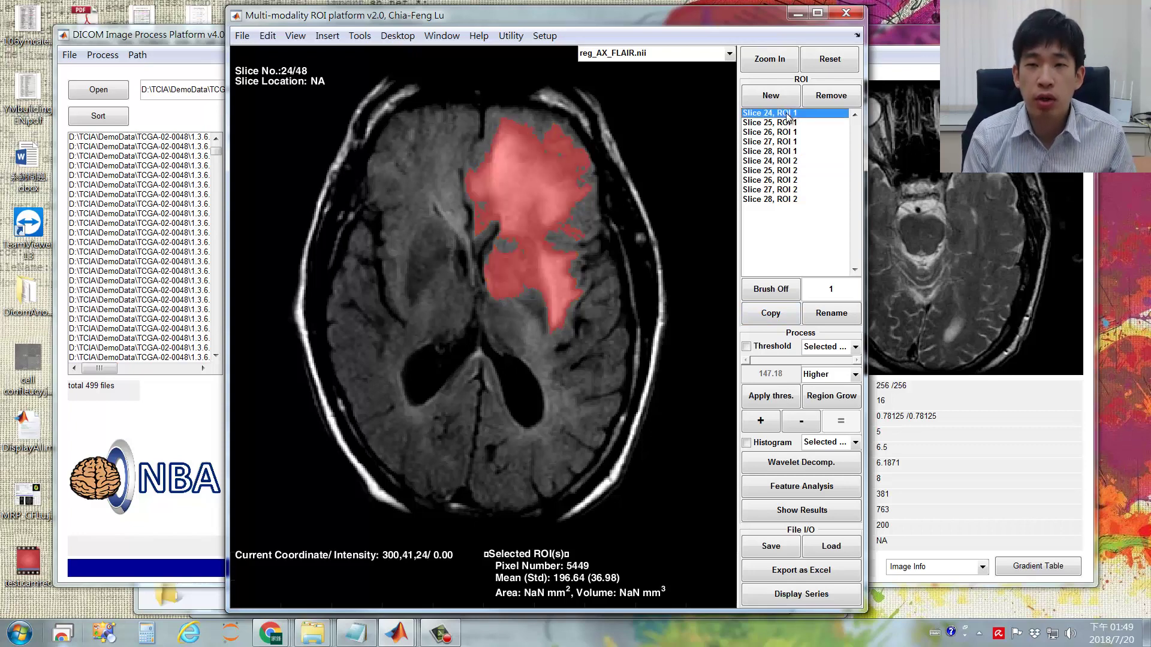
Step: Rename the five copied lesion ROIs of slices 24 to 28 as "new" after comparing the slice 24 copy with its original
left_click(790, 162)
left_click(786, 117)
left_click(790, 161)
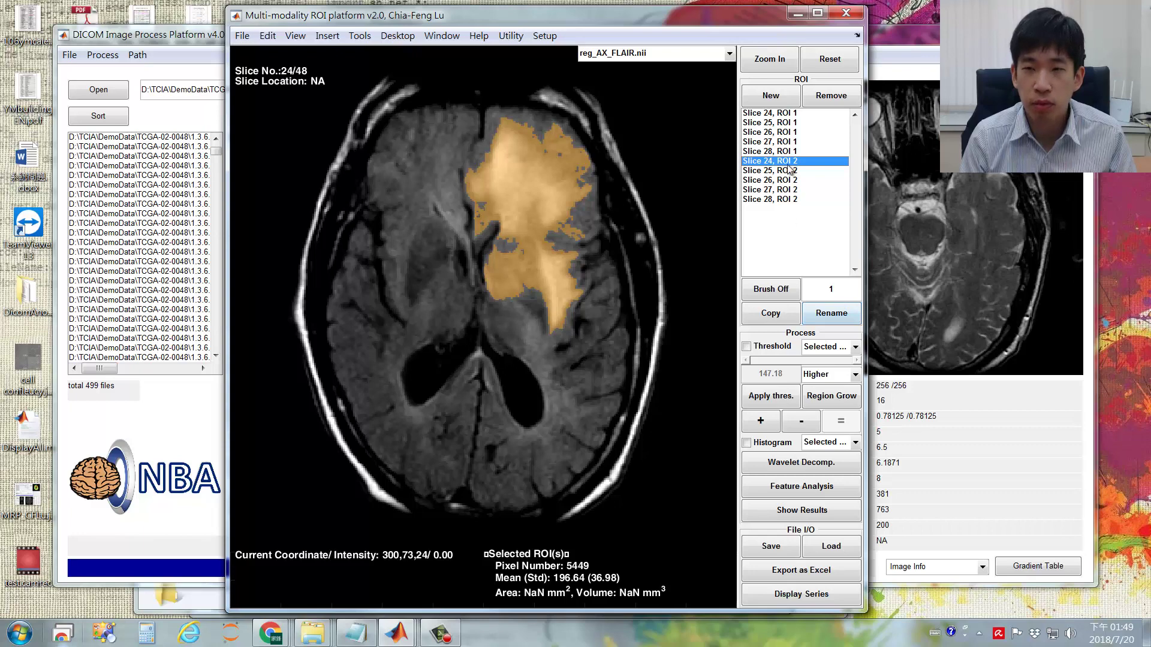
left_click(791, 200, "shift")
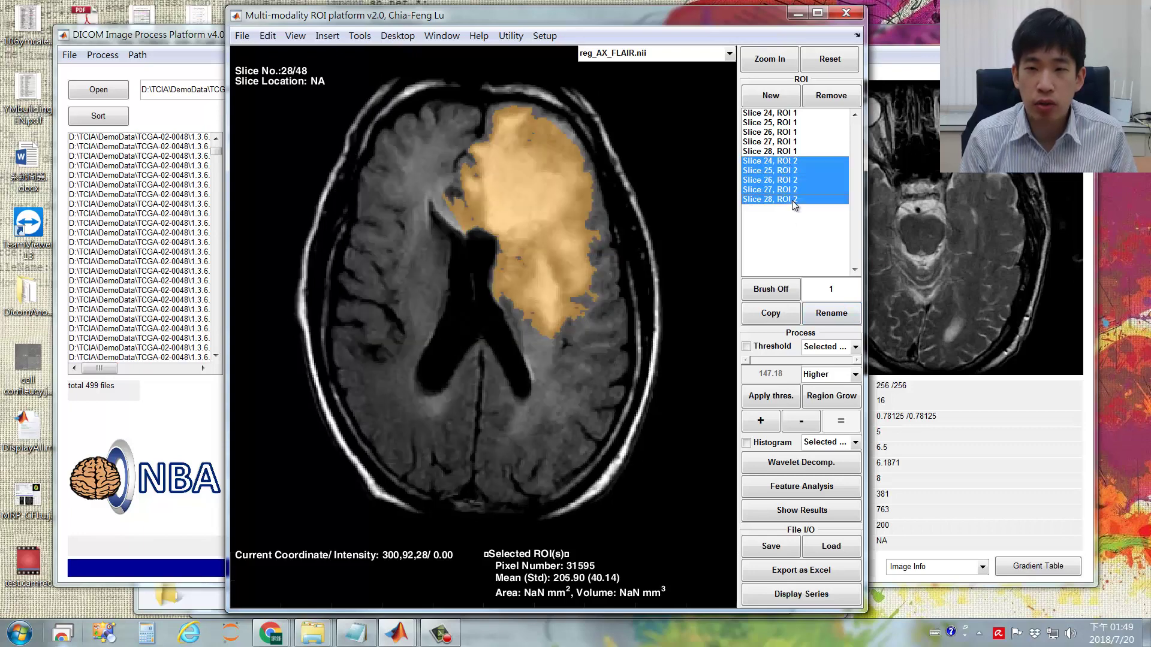
left_click(835, 321)
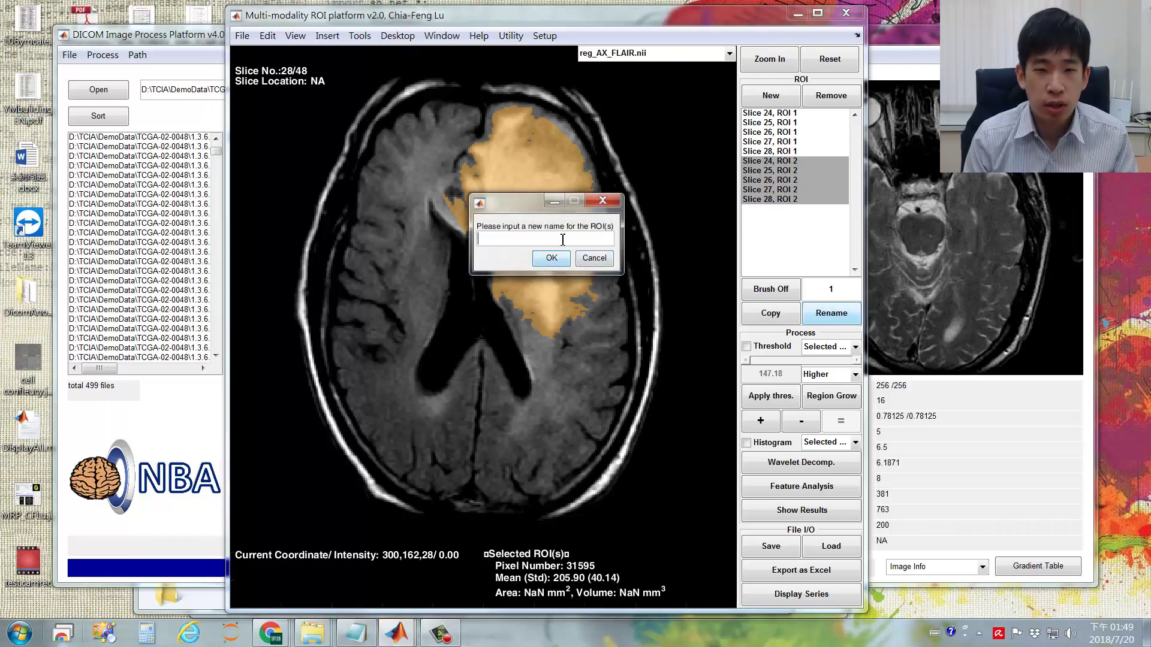
type("new")
left_click(551, 258)
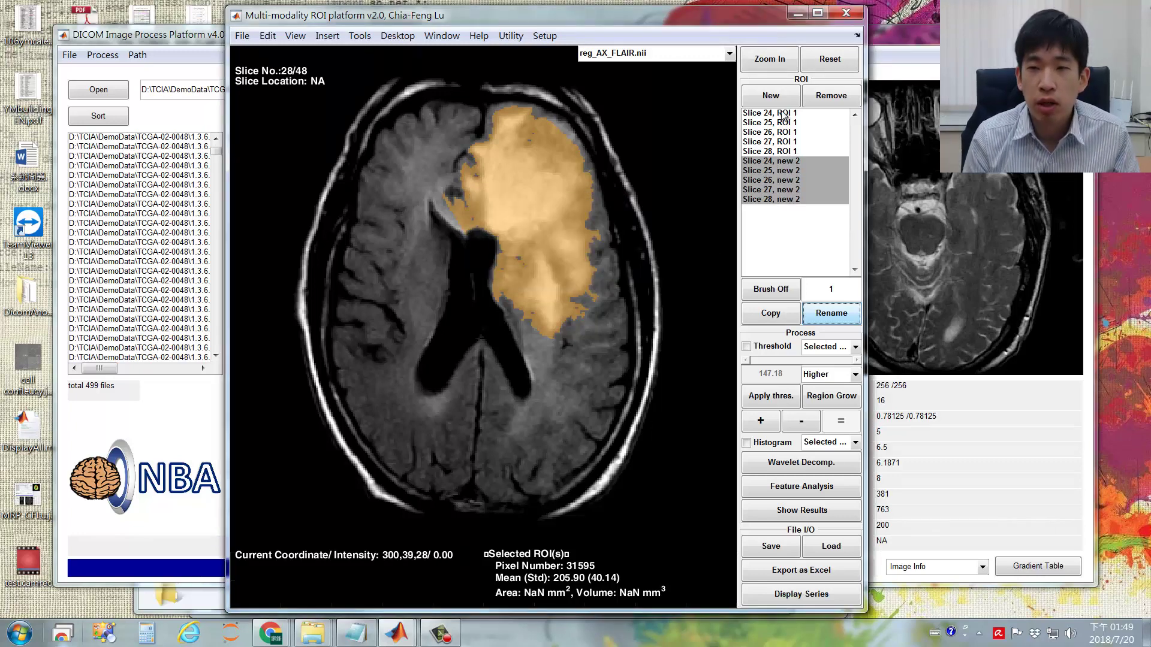
Step: Compare the renamed copies with the original ROIs on slices 24 and 25 by displaying each in turn
left_click(800, 170)
left_click(806, 162)
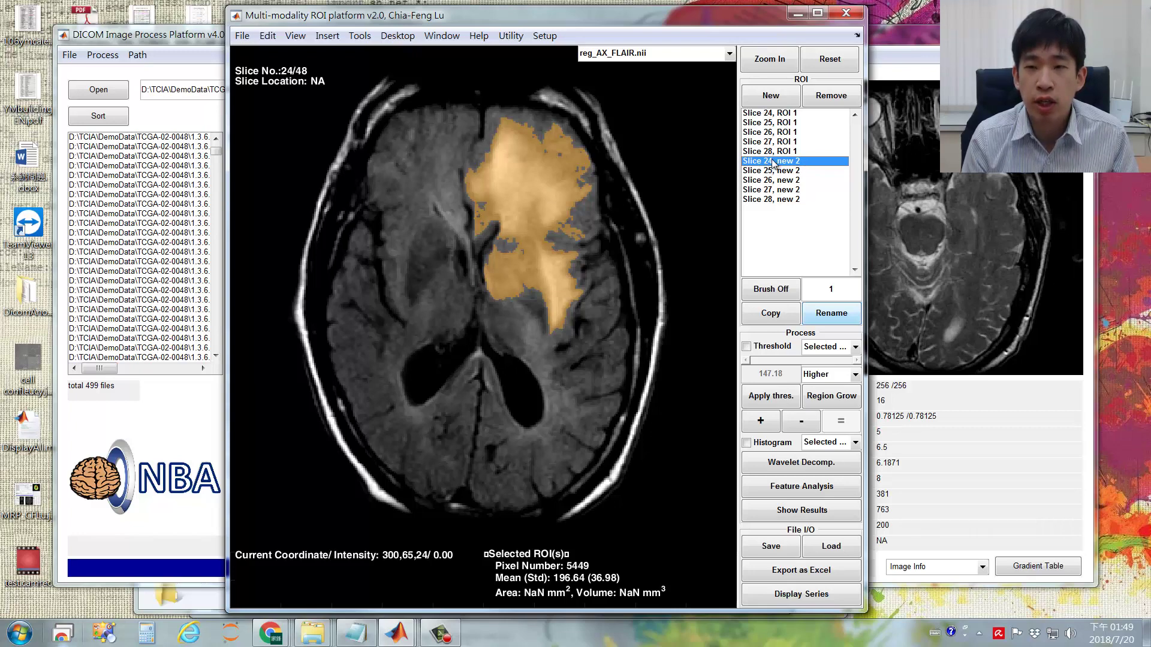
left_click(790, 114)
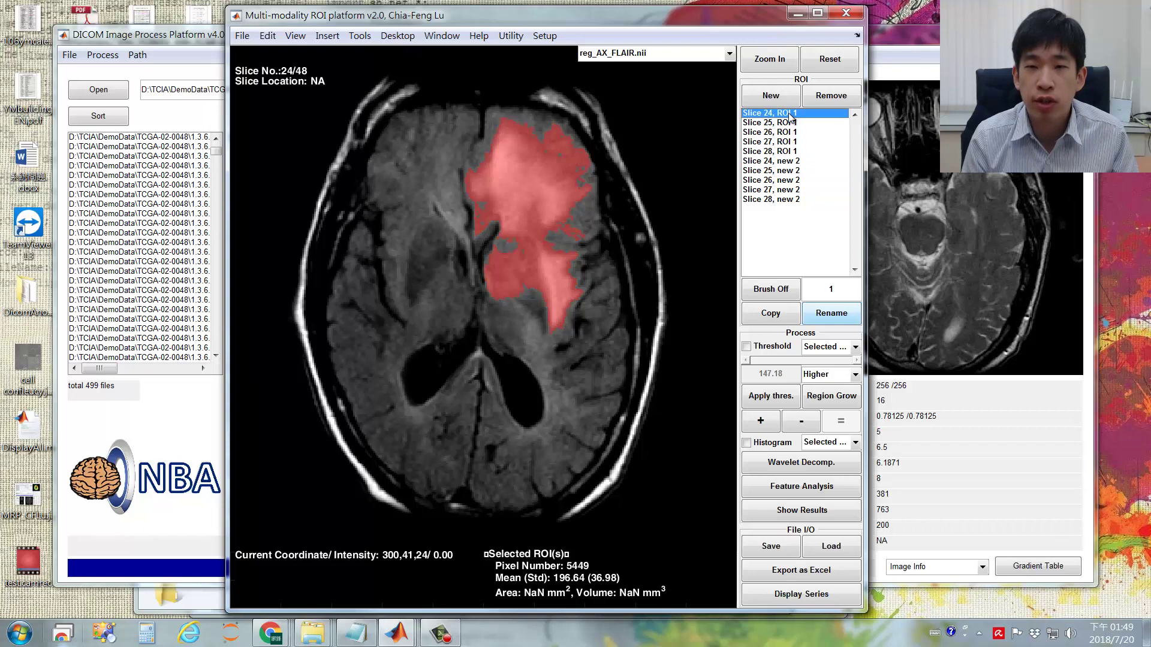
left_click(800, 162)
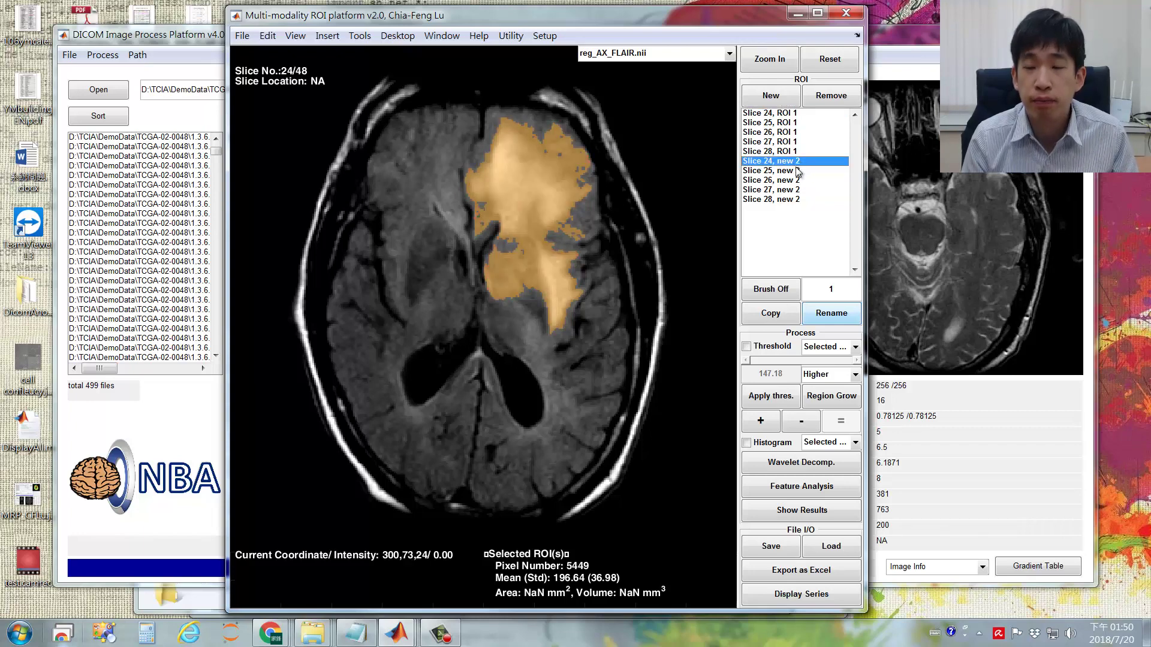
left_click(761, 124)
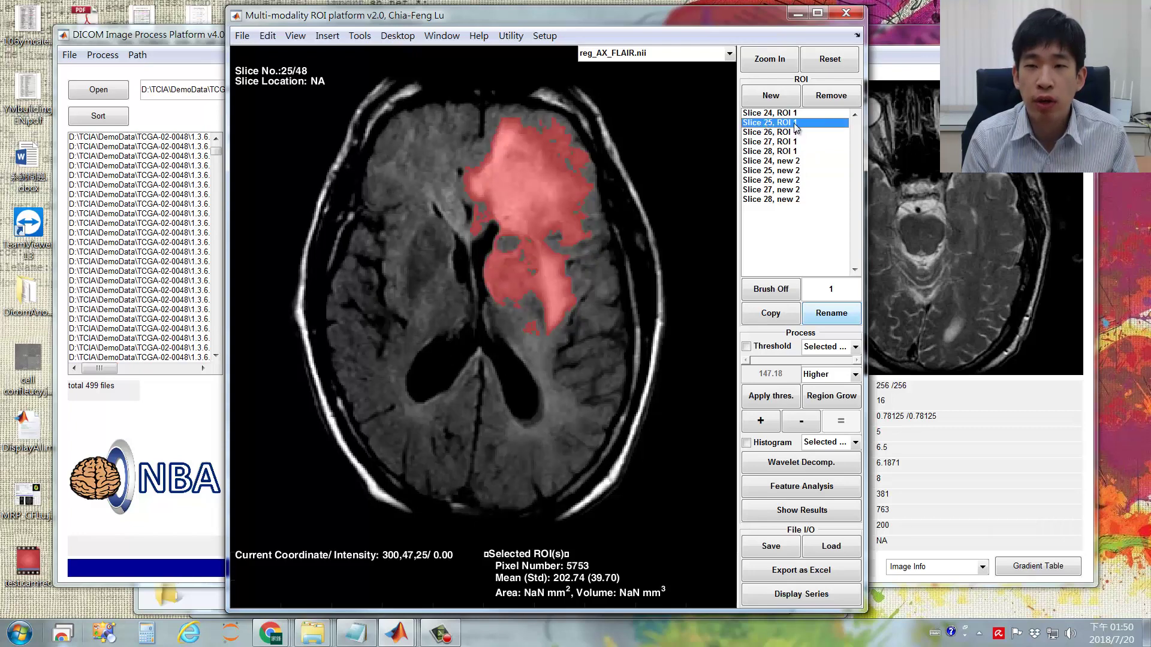
left_click(788, 172)
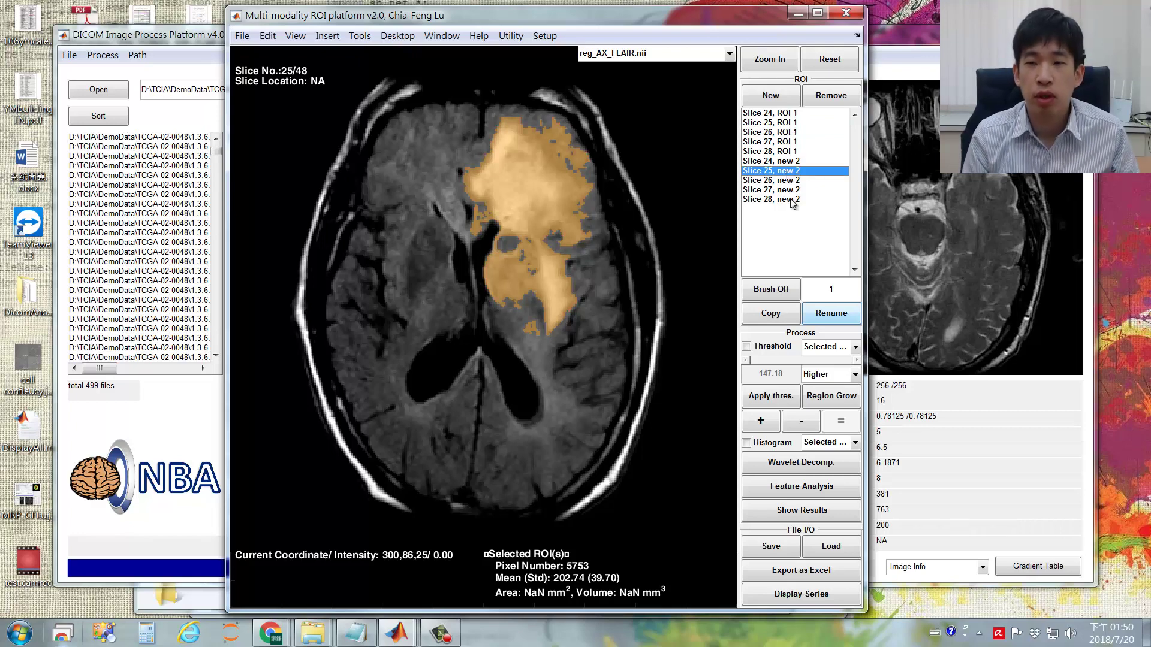
Step: Delete all ten ROIs of slices 24 to 28, both the originals and the renamed copies
left_click(791, 200)
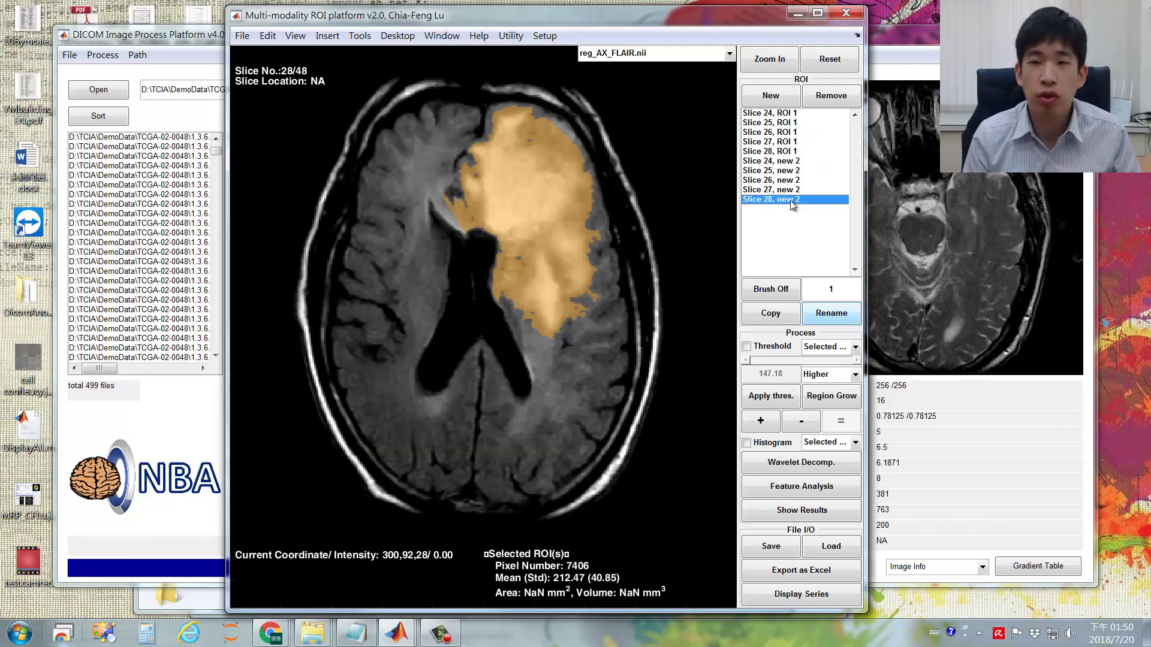
left_click(790, 114, "shift")
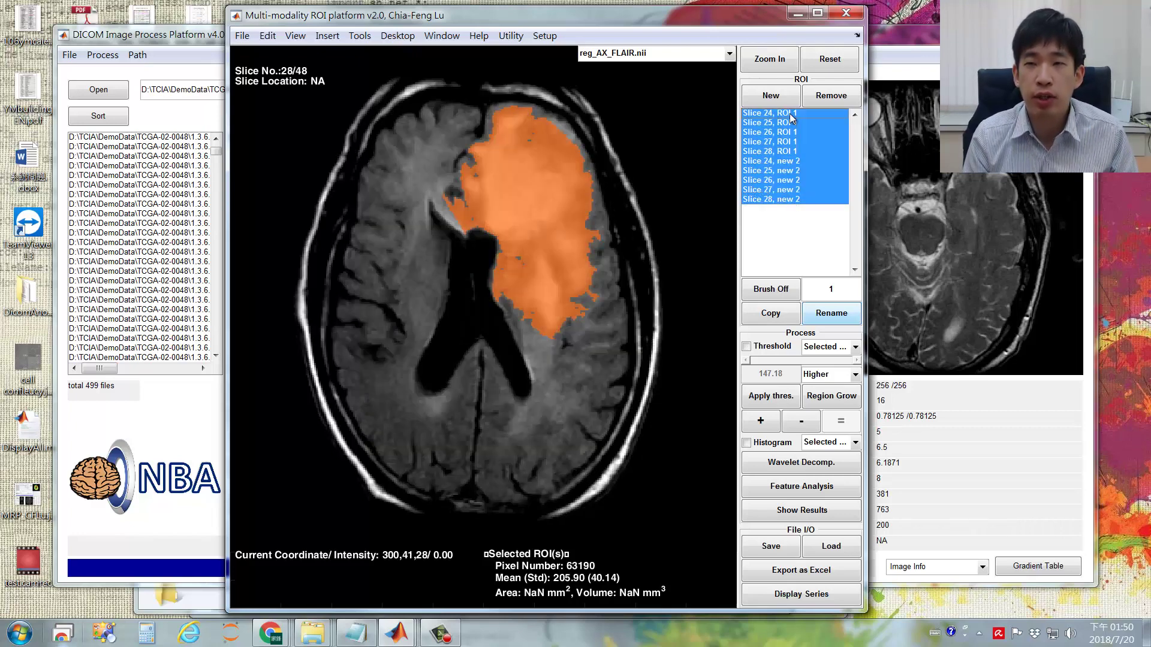
left_click(827, 99)
left_click_drag(555, 208, 696, 217)
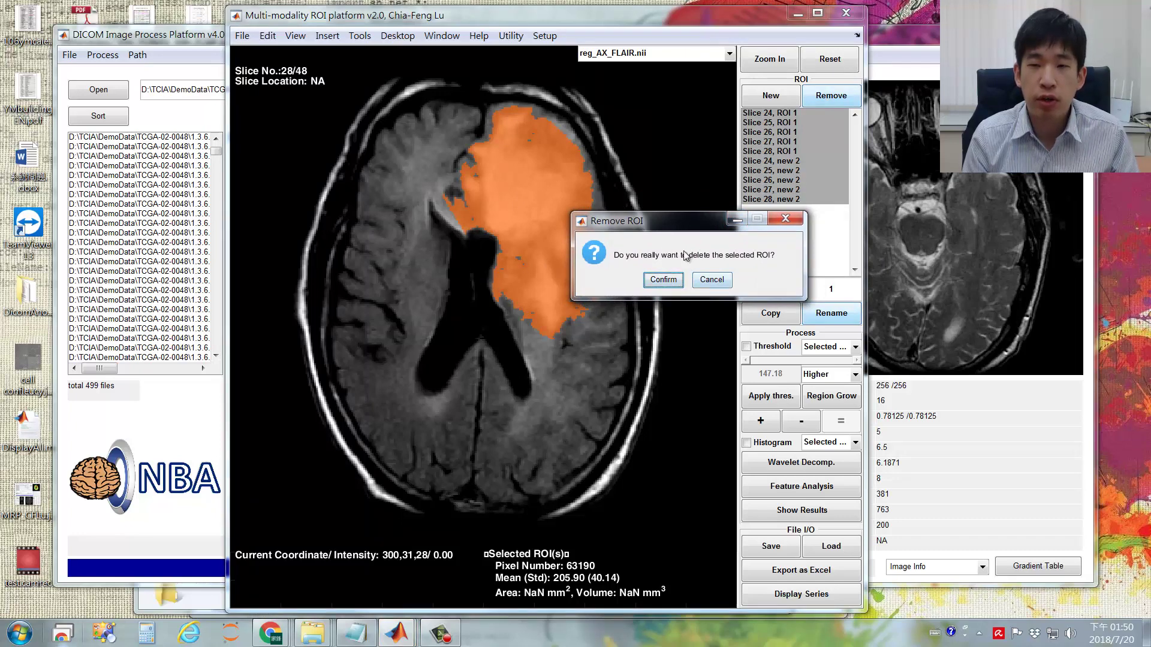
left_click(662, 281)
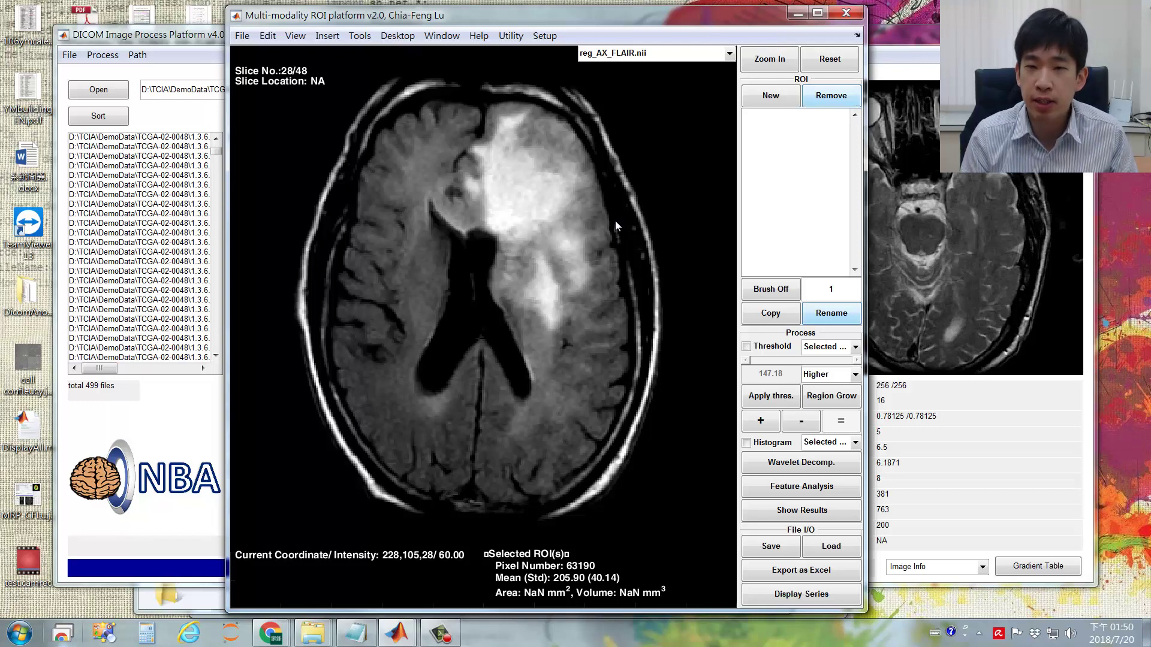
Step: Set the threshold target to Image Slices and turn on thresholding with the lesion slice 26 displayed
scroll(612, 223, "up", 4)
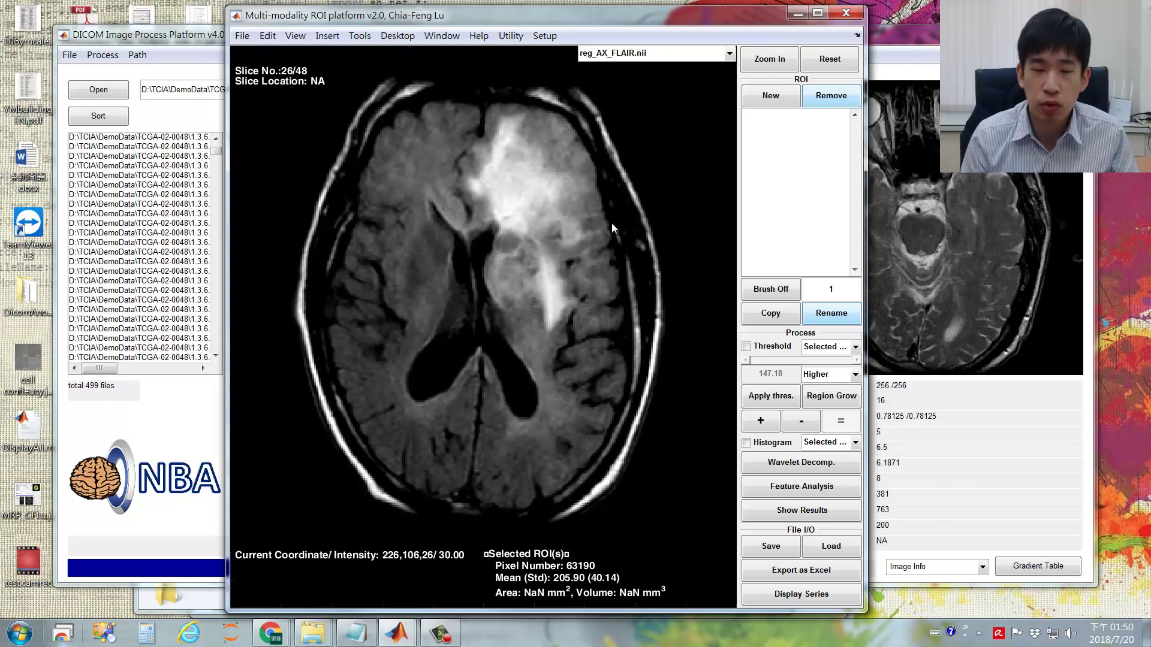
scroll(611, 223, "down", 2)
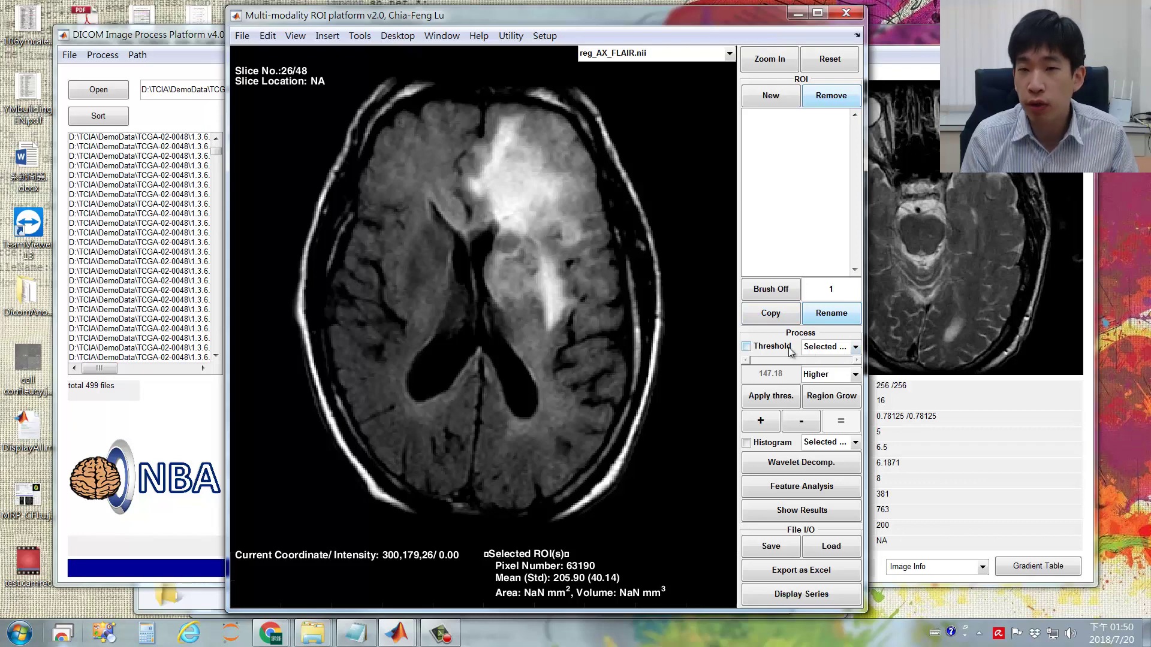
left_click(835, 348)
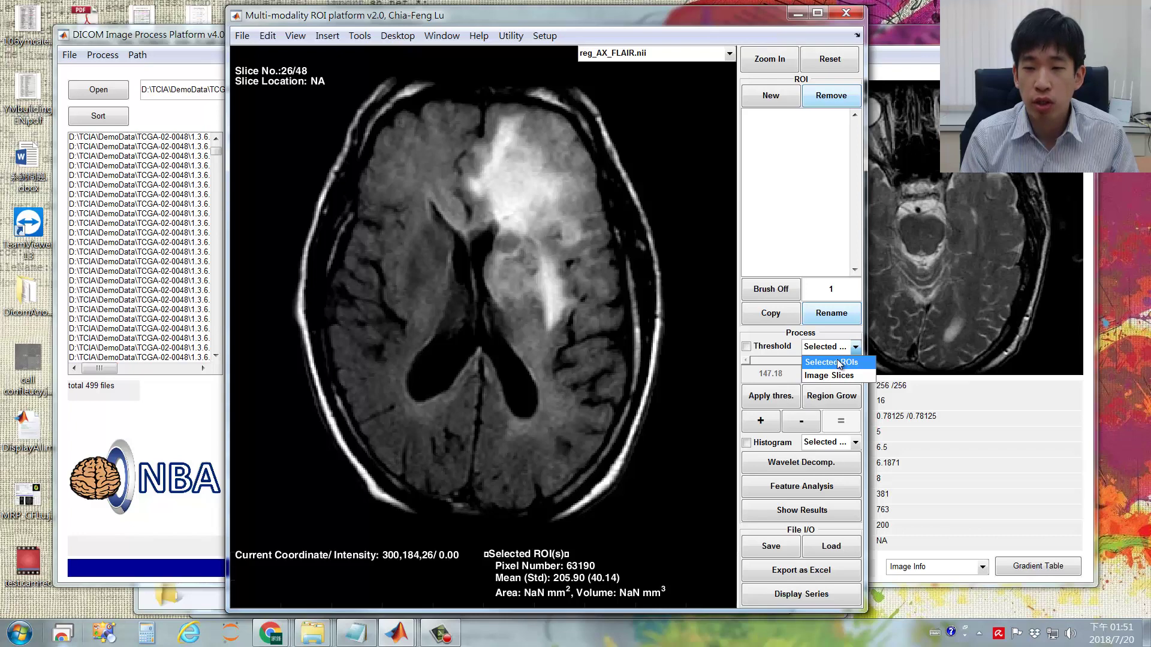
left_click(826, 377)
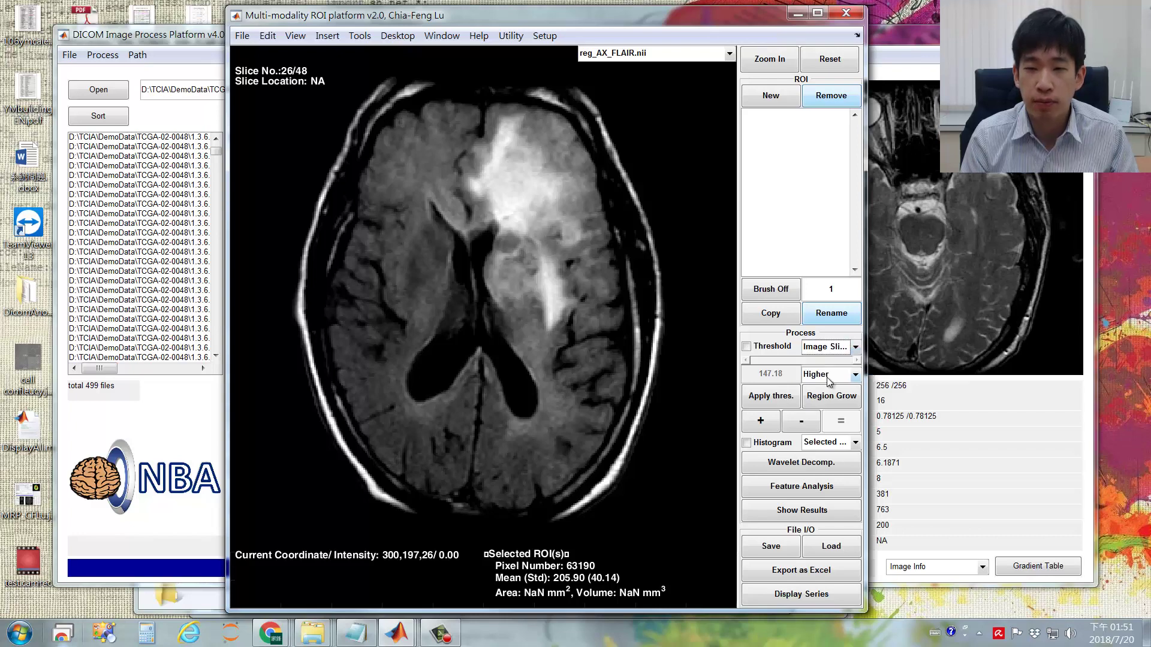
left_click(746, 347)
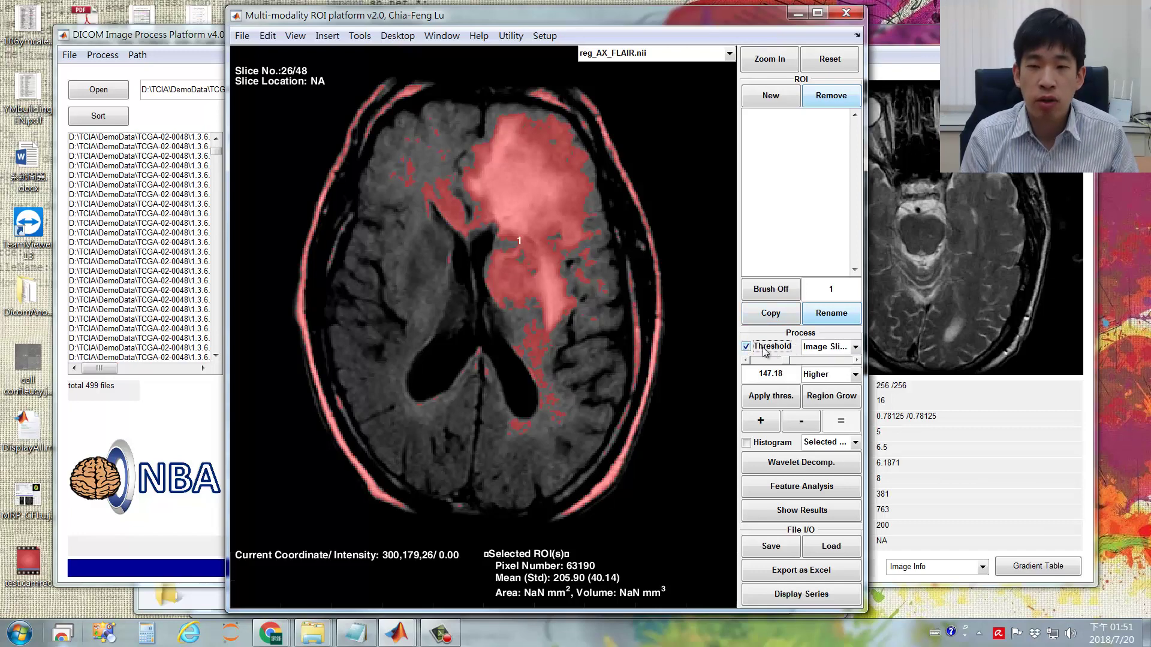
Step: Check the threshold mask across the slices and apply the 147.18 Higher threshold to the whole image volume
scroll(620, 264, "down", 7)
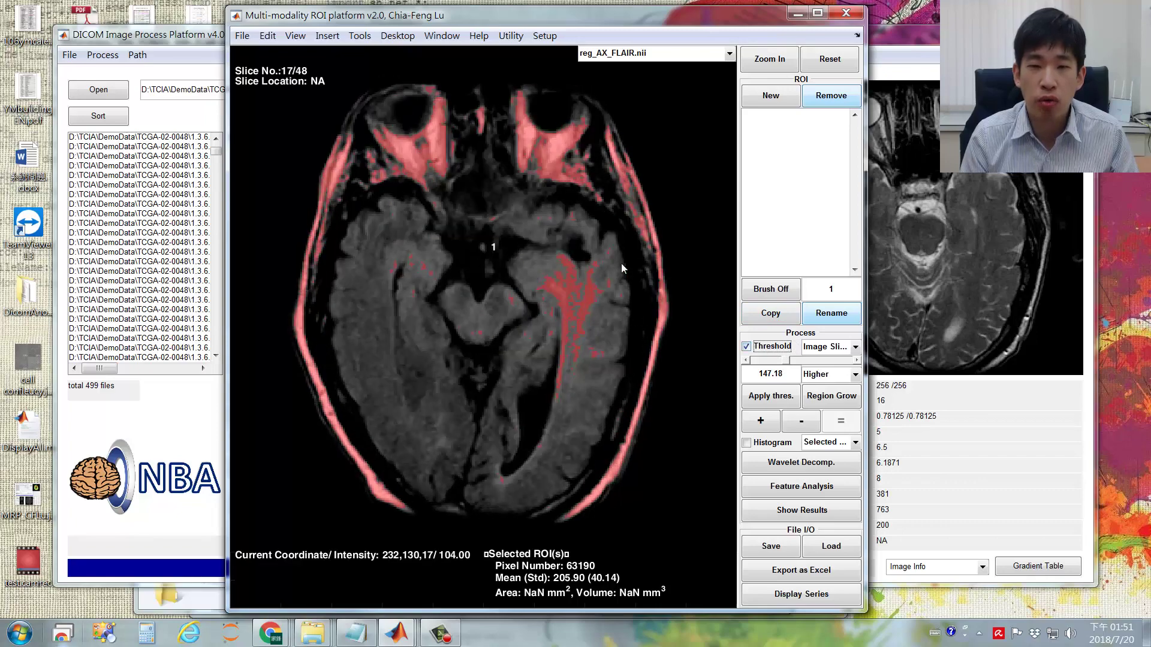
scroll(621, 263, "up", 12)
scroll(620, 263, "down", 10)
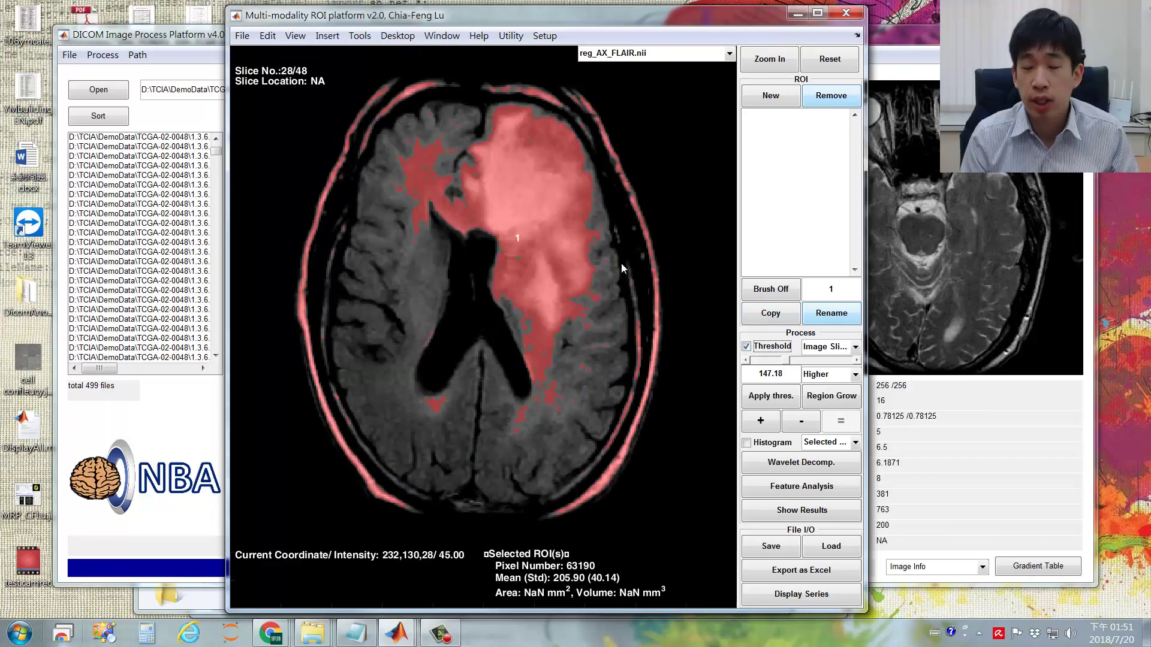
scroll(621, 264, "up", 5)
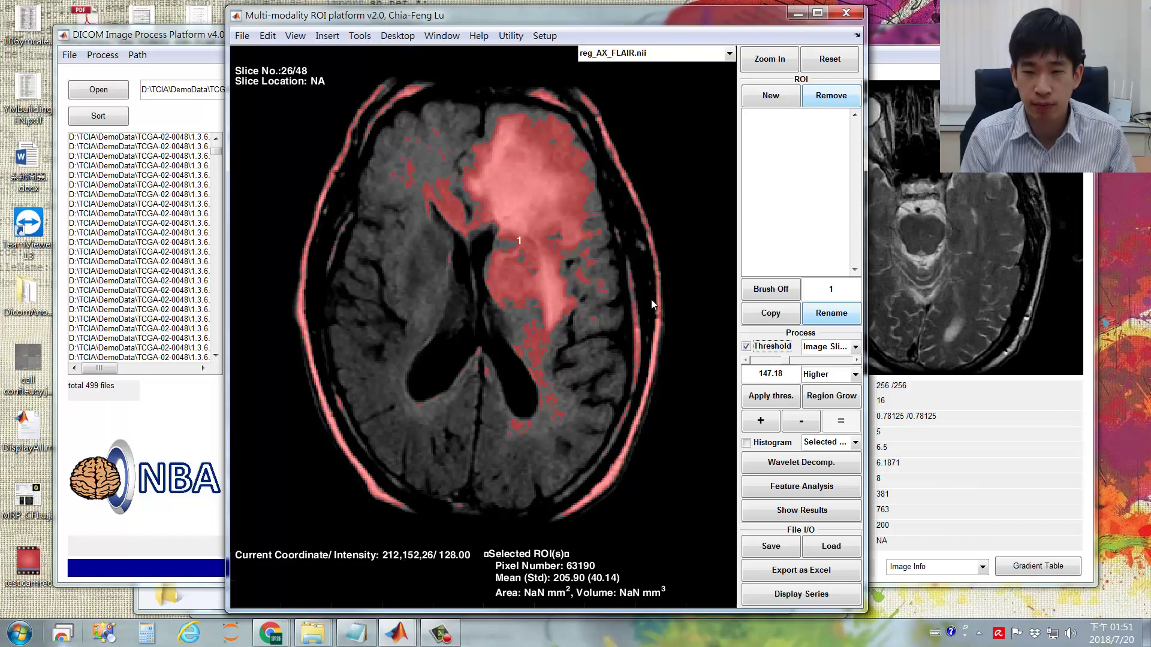
scroll(618, 307, "down", 17)
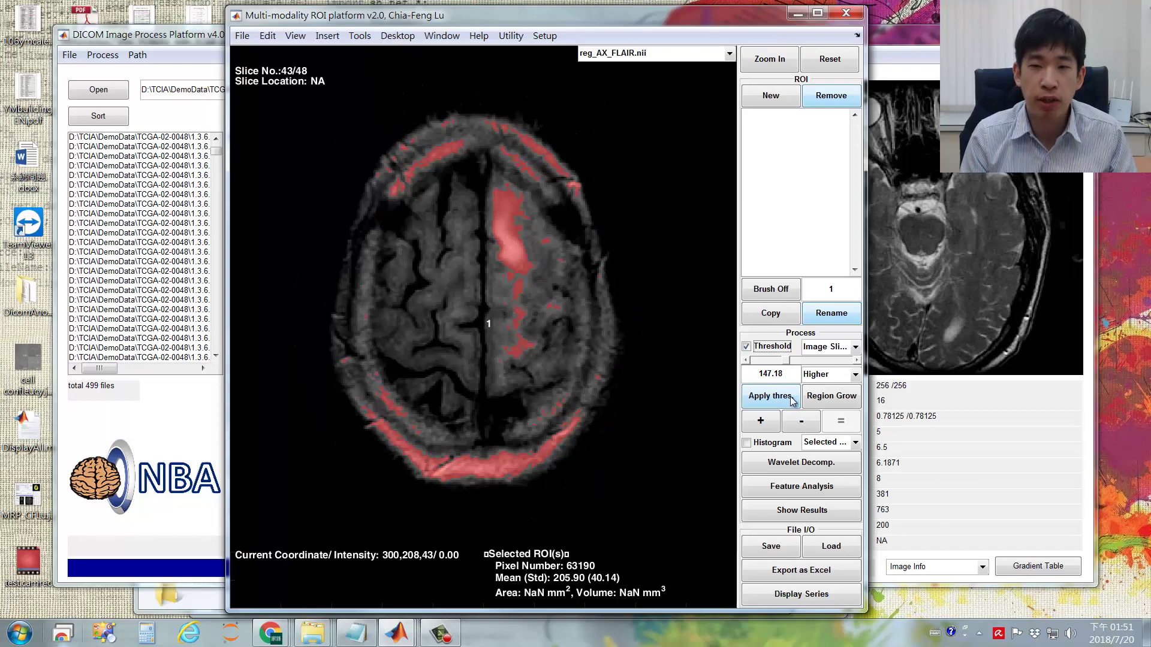
left_click(793, 400)
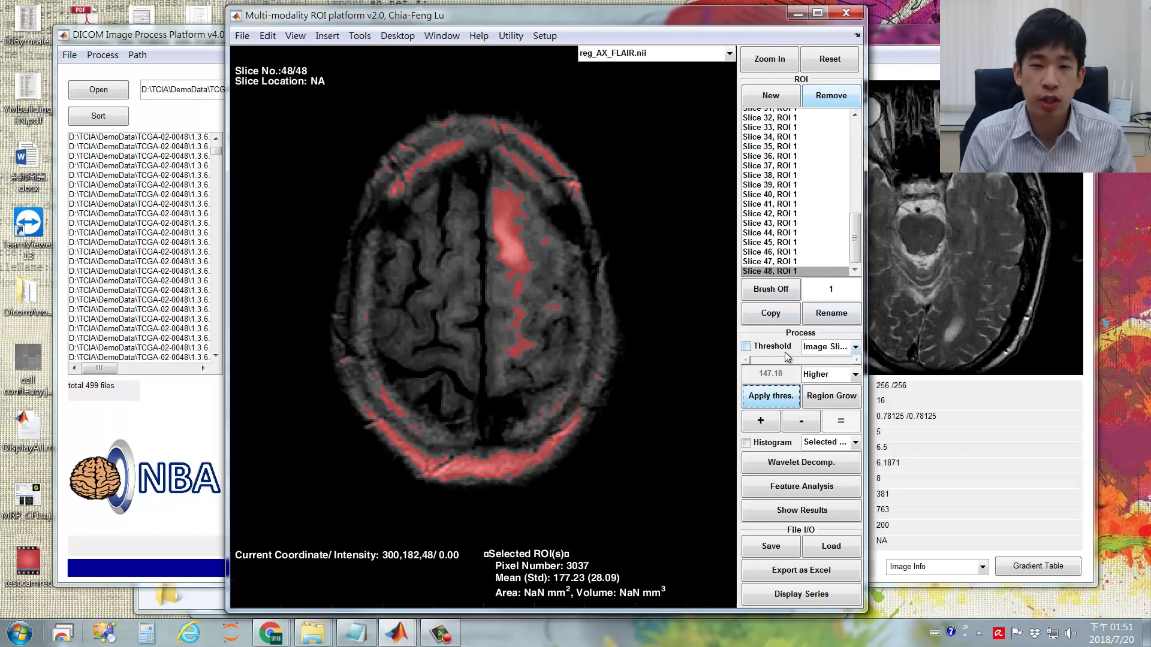
Step: Examine the thresholded ROIs slice by slice through the ROI list, from the upper slices to the lowest and back to slice 26
left_click(784, 224)
key("Down")
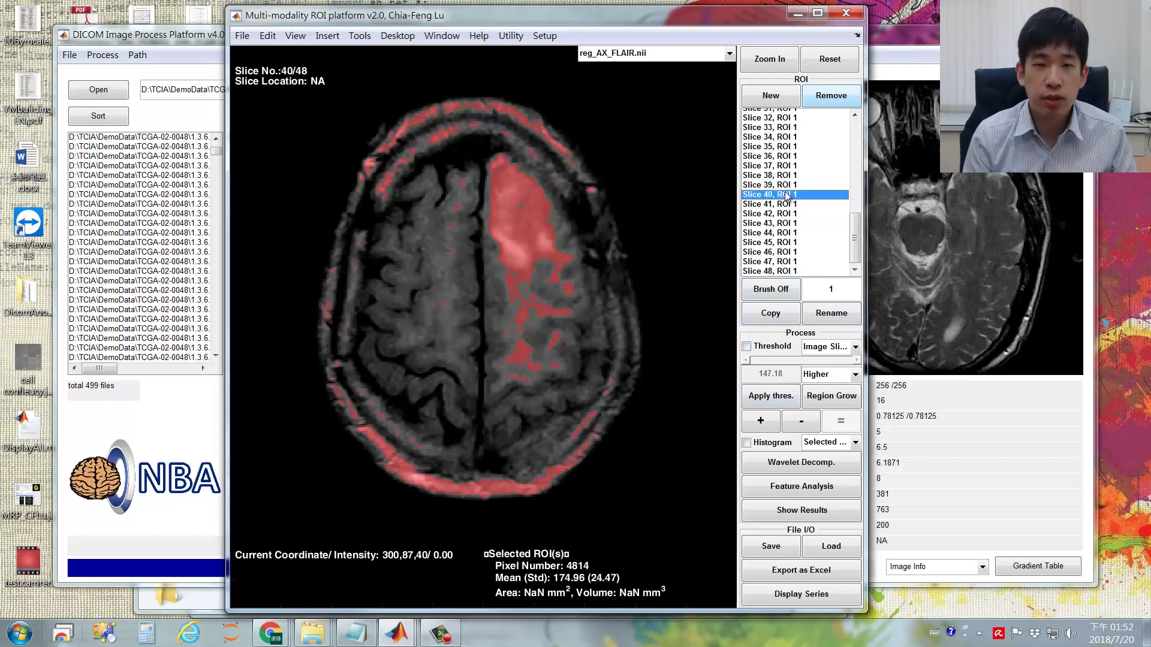
key("Up")
key("Up")
key("Up")
key("Up")
key("Up")
key("Up")
key("Up")
key("Up")
key("Up")
key("Up")
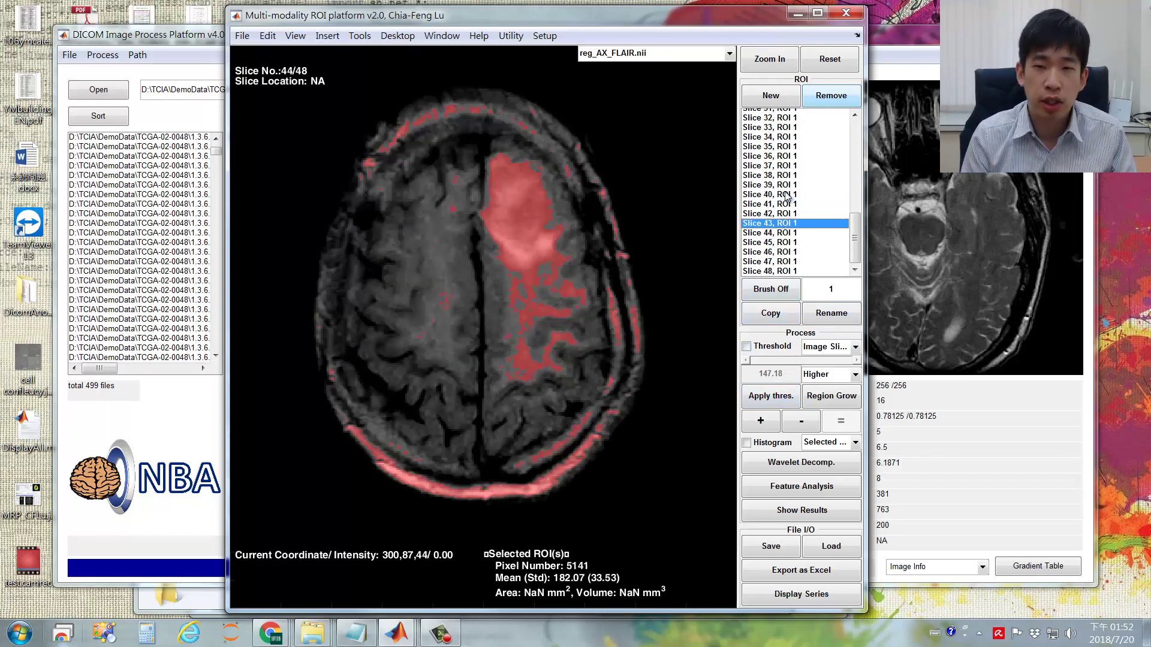
key("Up")
key("Up")
key("Up")
key("Up")
key("Up")
key("Up")
key("Up")
key("Up")
key("Up")
key("Up")
key("Up")
key("Up")
key("Up")
key("Up")
key("Up")
key("Up")
key("Up")
key("Up")
key("Up")
key("Up")
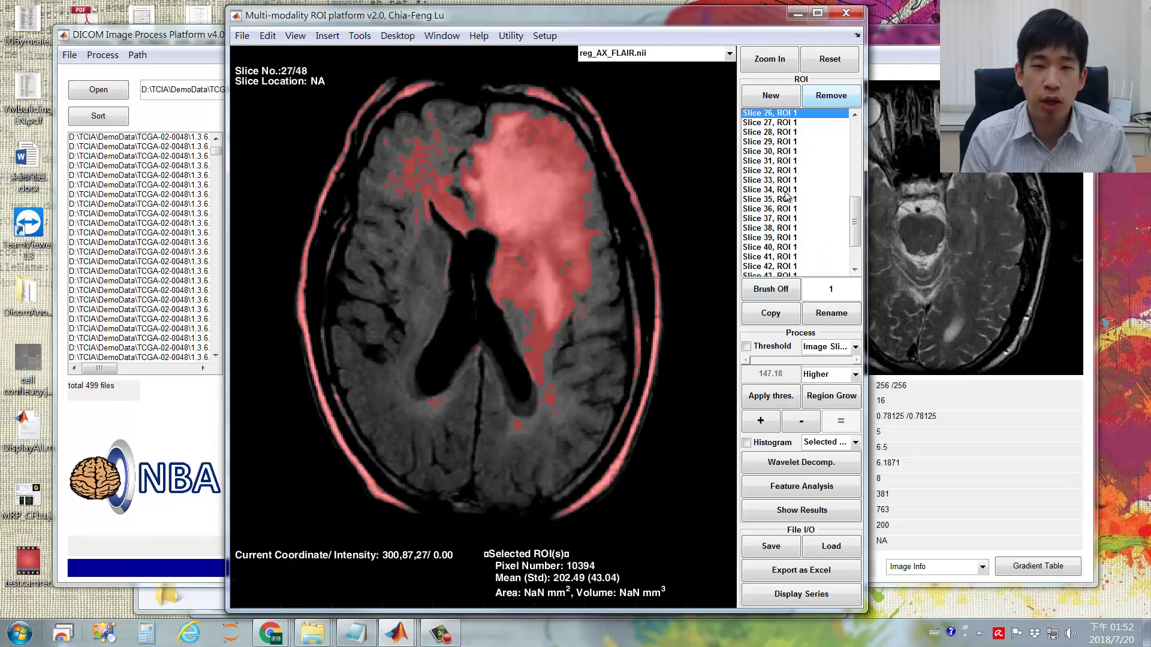
key("Down")
key("Down")
key("Down")
key("Down")
key("Down")
key("Down")
key("Down")
key("Down")
key("Down")
key("Down")
key("Down")
key("Down")
key("Down")
key("Down")
key("Down")
key("Down")
key("Down")
key("Down")
key("Down")
key("Down")
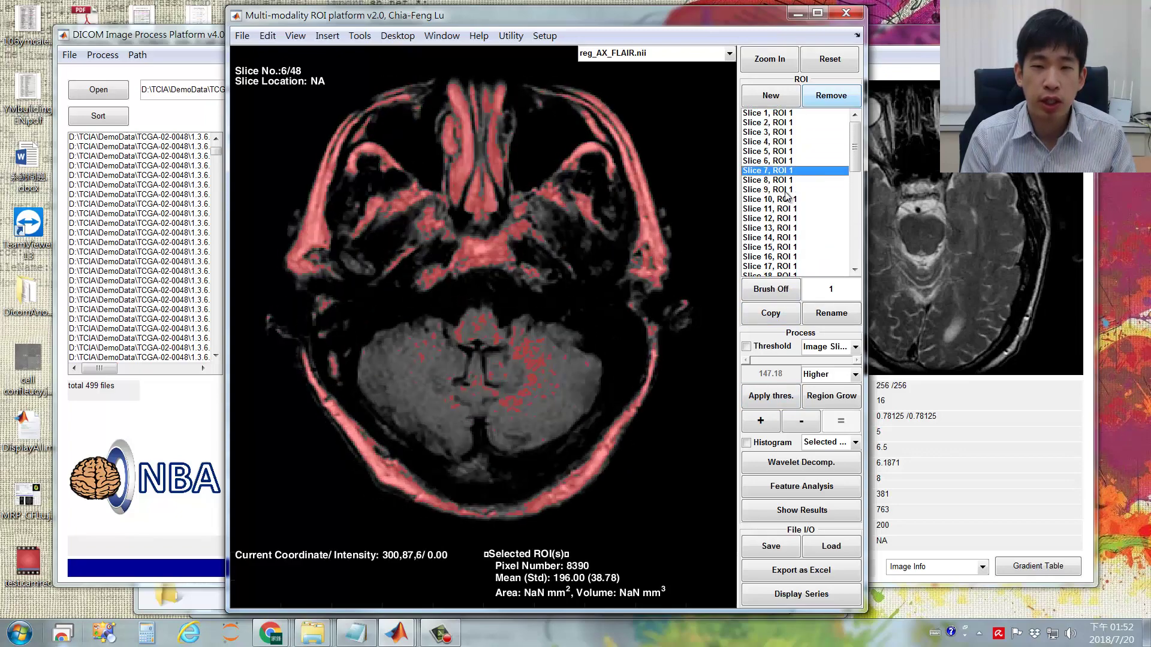
key("Down")
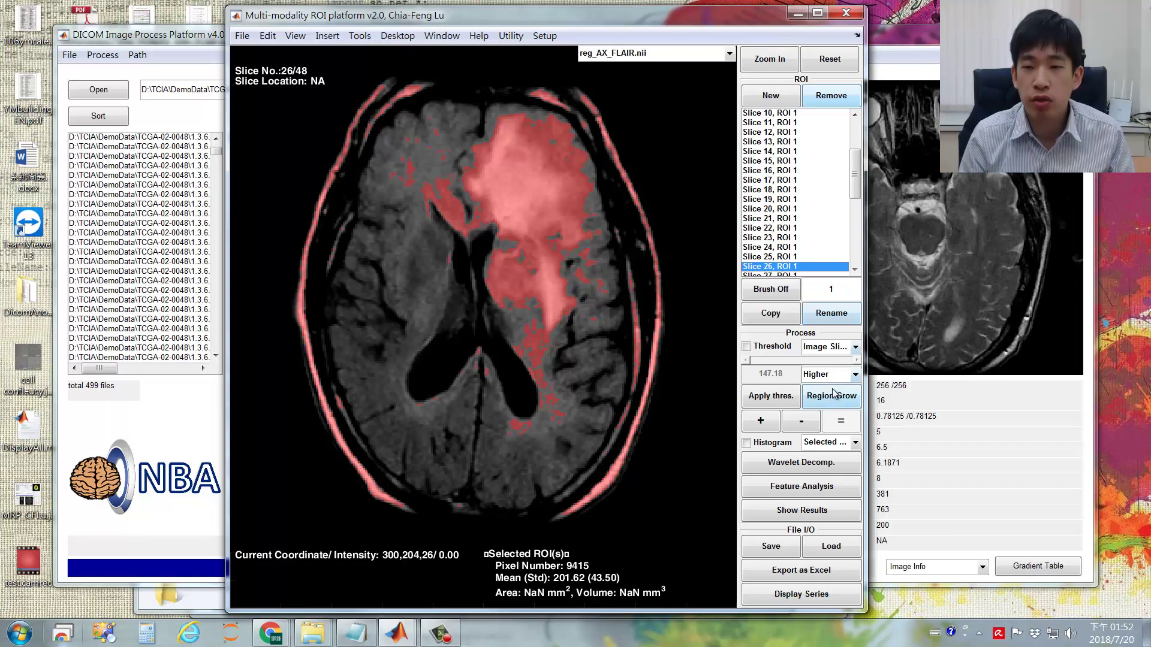
Step: Select the thresholded ROIs of all slices and region-grow them from two seeds in the lesion on slice 30, deleting the source ROIs
left_click(827, 178)
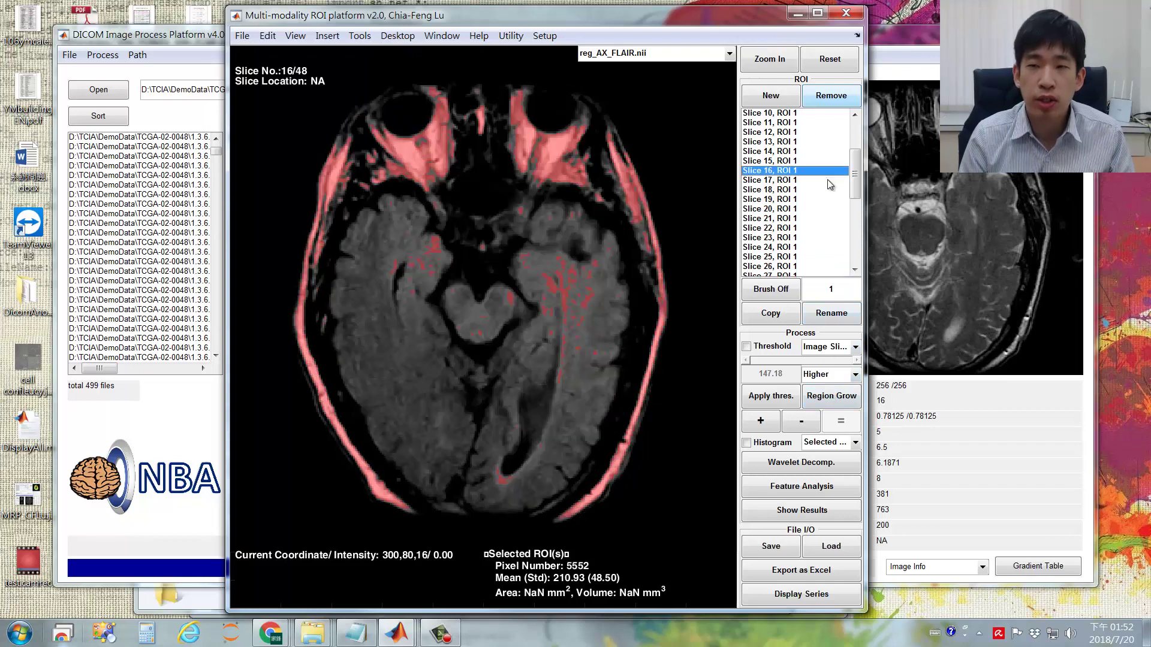
key("shift+End")
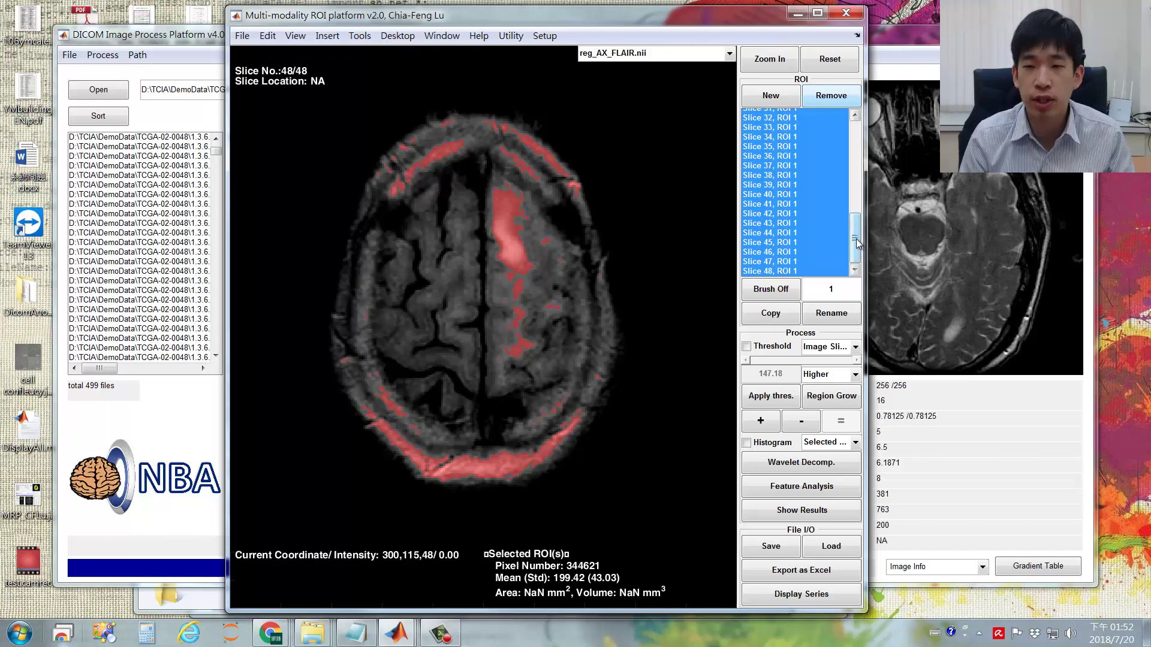
left_click(853, 139)
scroll(797, 192, "down", 10)
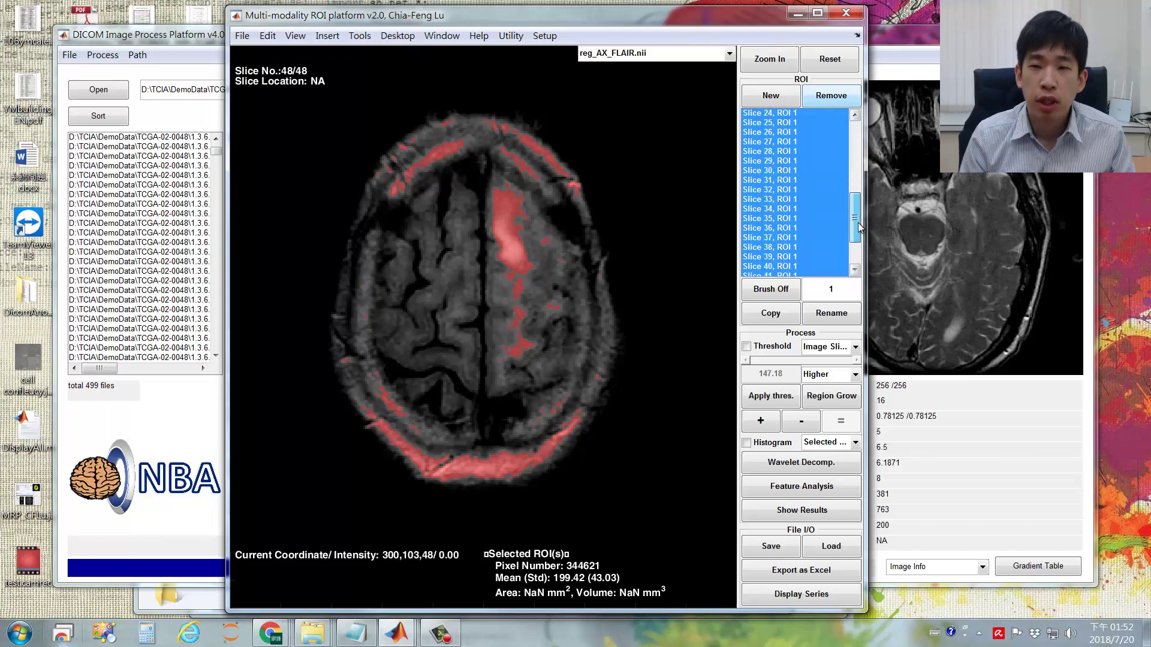
scroll(502, 295, "up", 8)
scroll(501, 295, "up", 10)
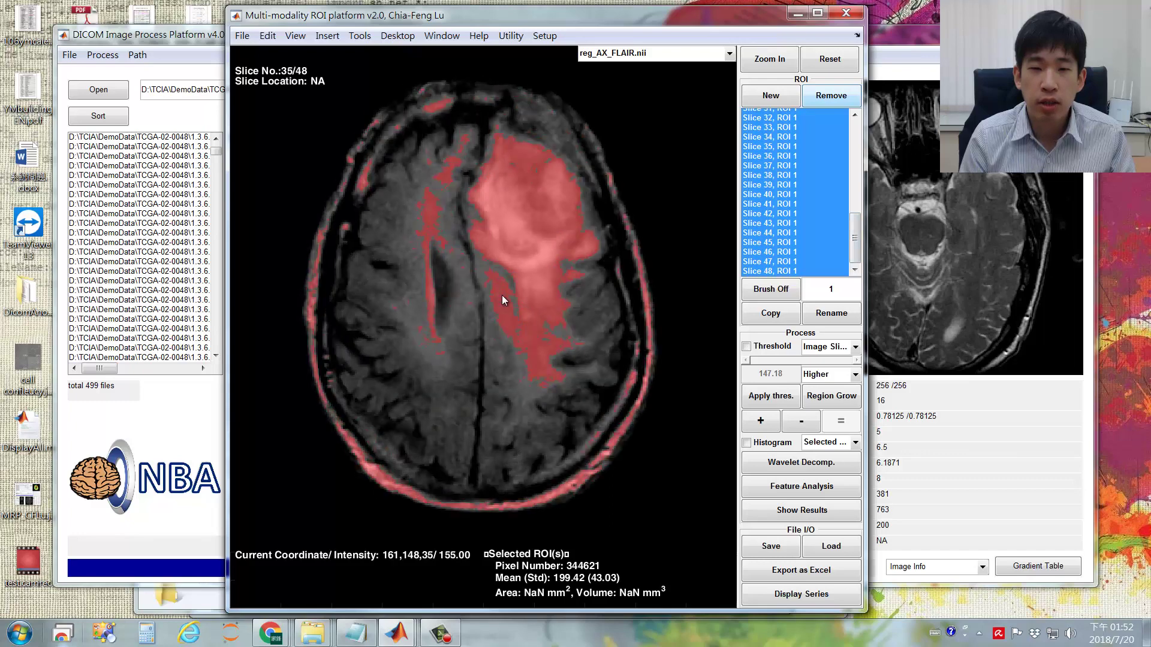
left_click(834, 398)
left_click(515, 184)
left_click(537, 274)
key("Return")
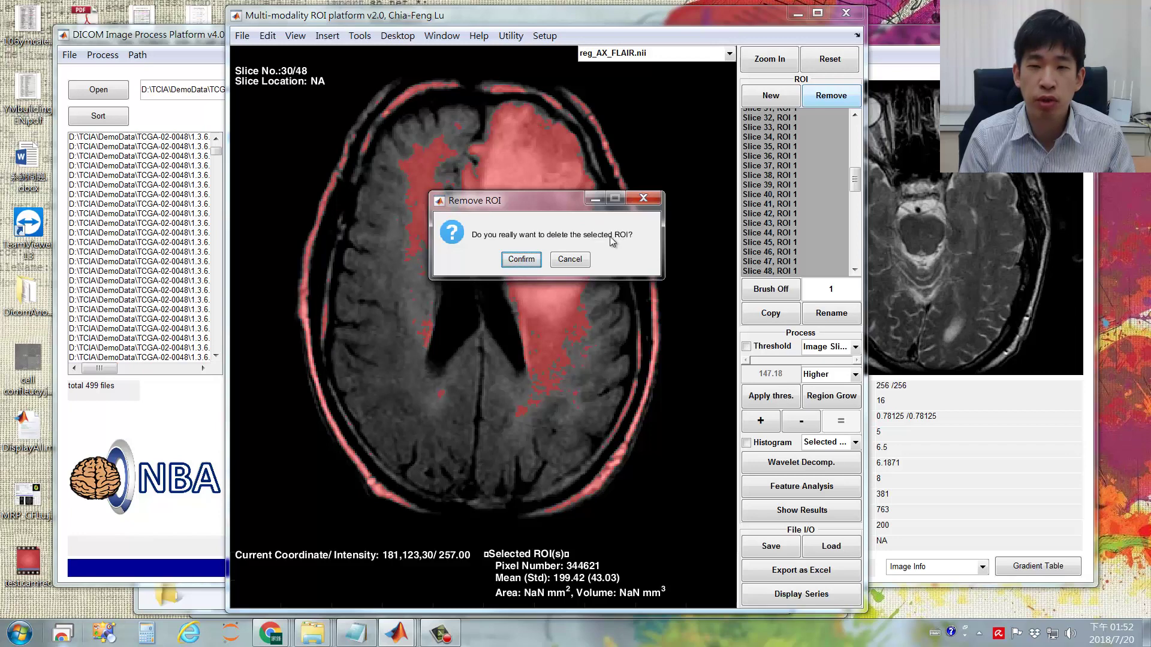
left_click(521, 259)
Step: Review the region-grown ROIs across the lower and upper slices
left_click_drag(856, 240, 855, 147)
scroll(593, 243, "up", 7)
scroll(584, 245, "up", 9)
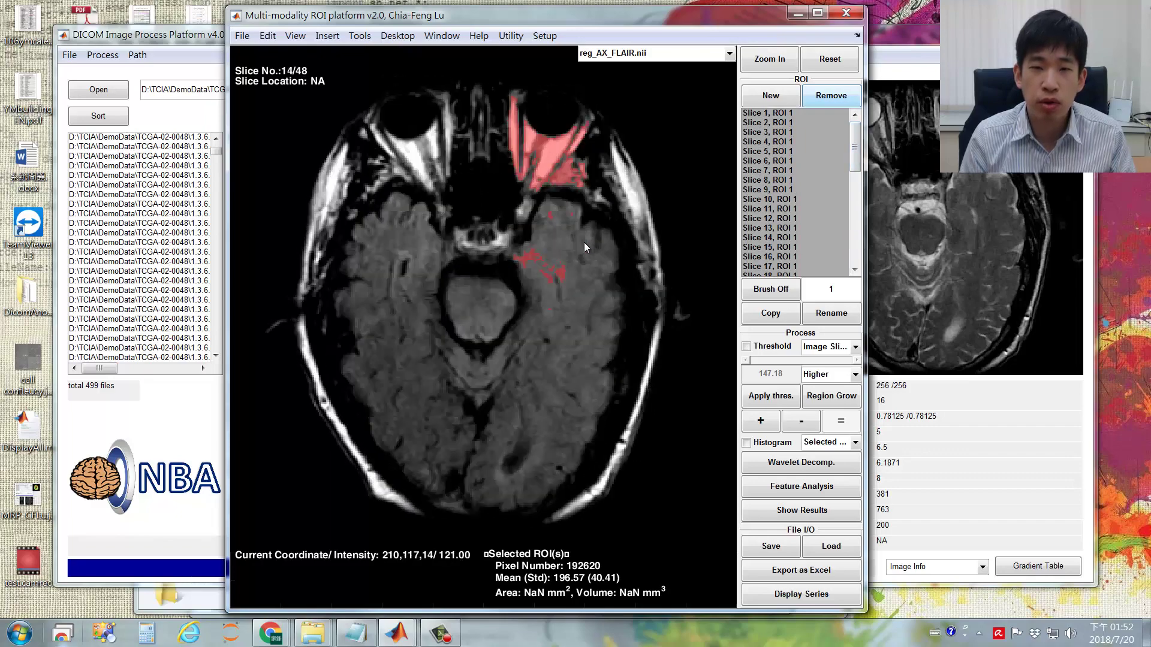
scroll(584, 245, "down", 20)
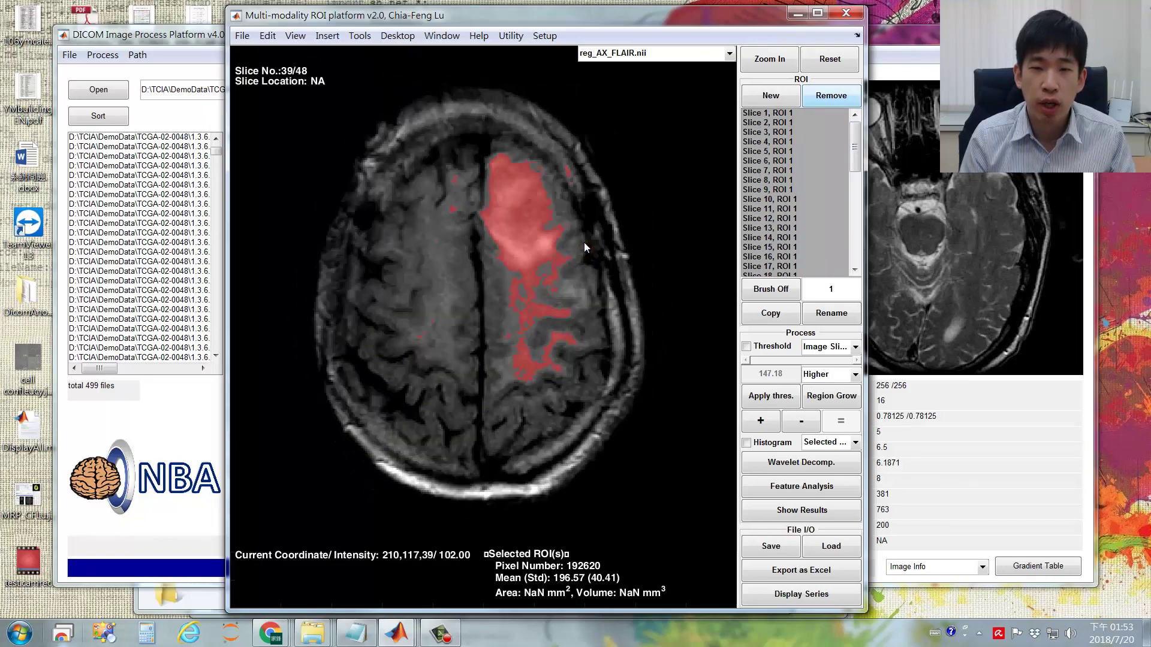
Step: Examine the region-grown ROIs up to the last slice, then go back down to slice 18 to check the regions outside the tumour
scroll(584, 242, "down", 2)
scroll(583, 242, "up", 2)
scroll(584, 242, "down", 1)
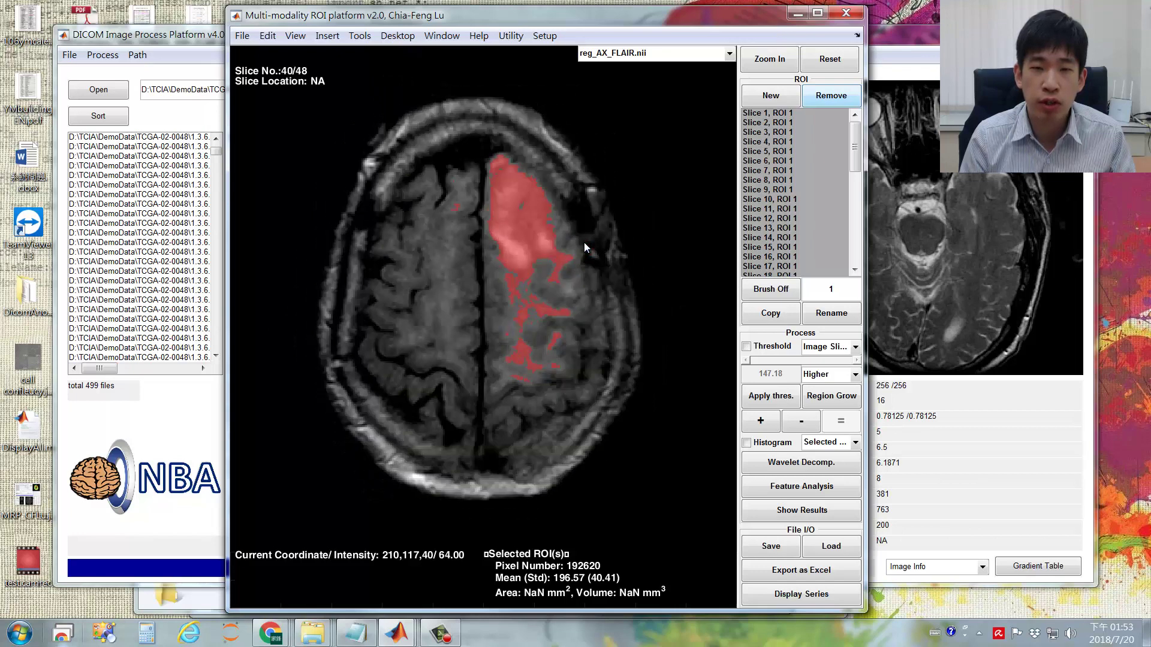
scroll(584, 242, "down", 8)
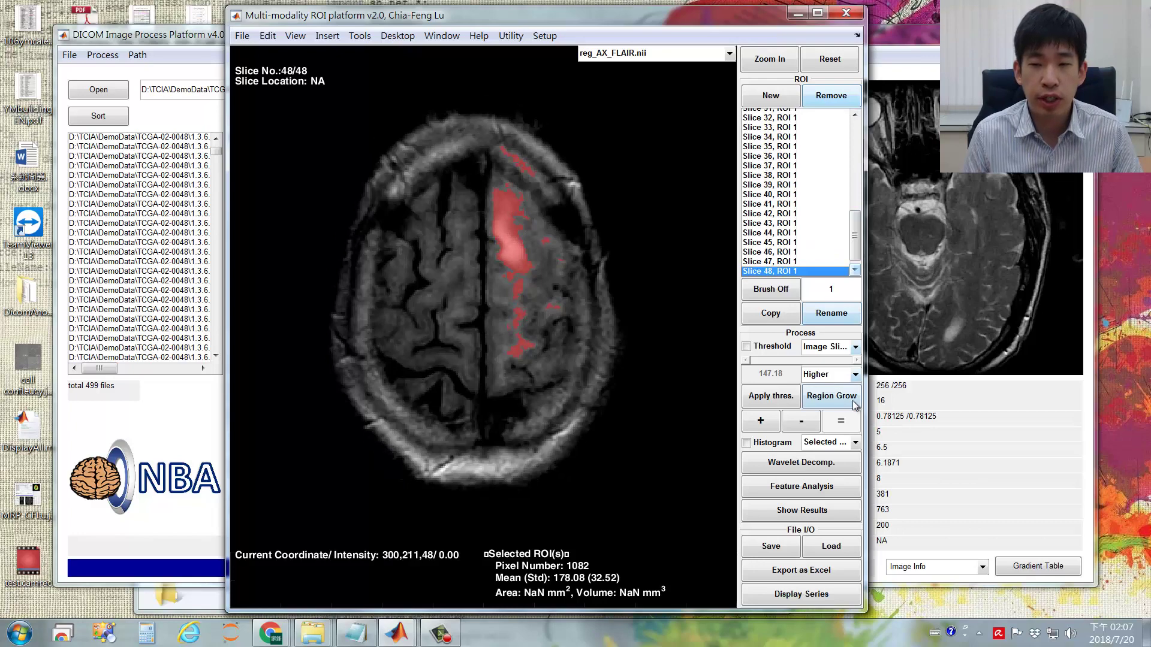
scroll(488, 285, "up", 5)
left_click(770, 237)
left_click(770, 266, "shift")
scroll(472, 290, "up", 1)
scroll(472, 285, "up", 20)
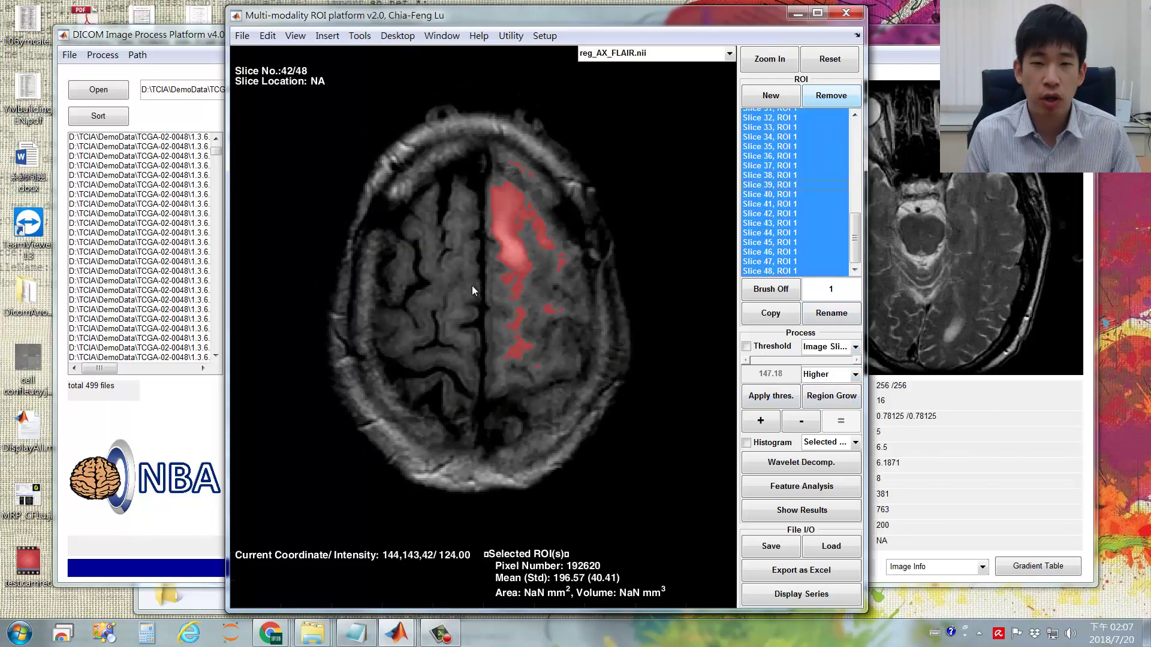
scroll(512, 255, "up", 6)
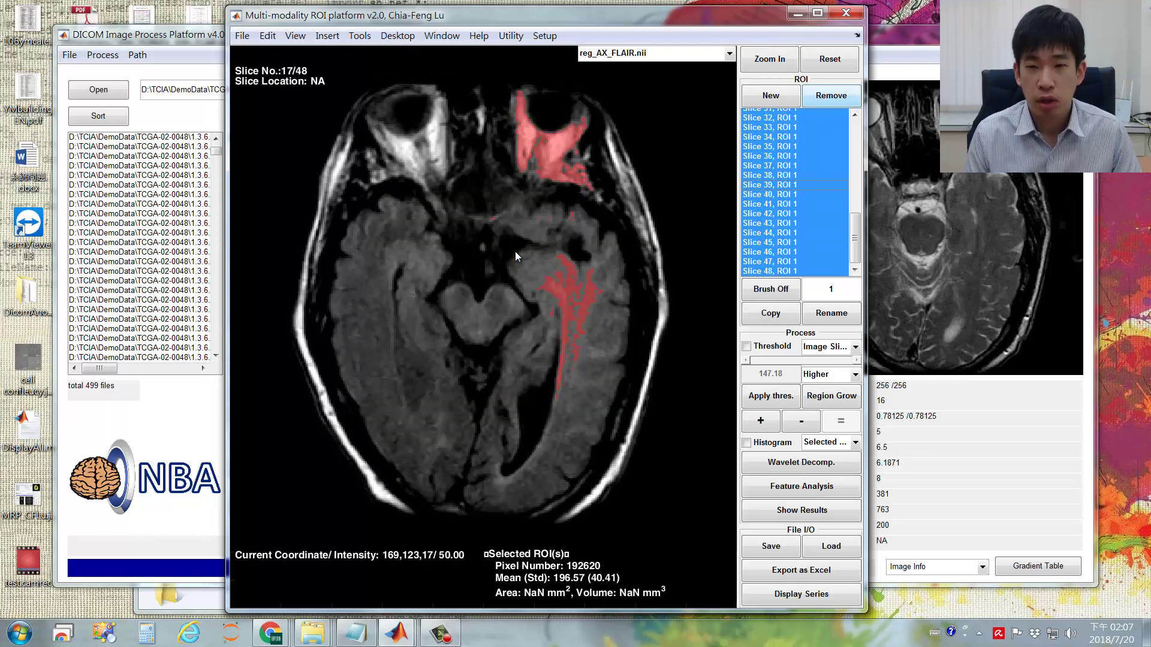
scroll(516, 255, "down", 2)
scroll(515, 251, "up", 1)
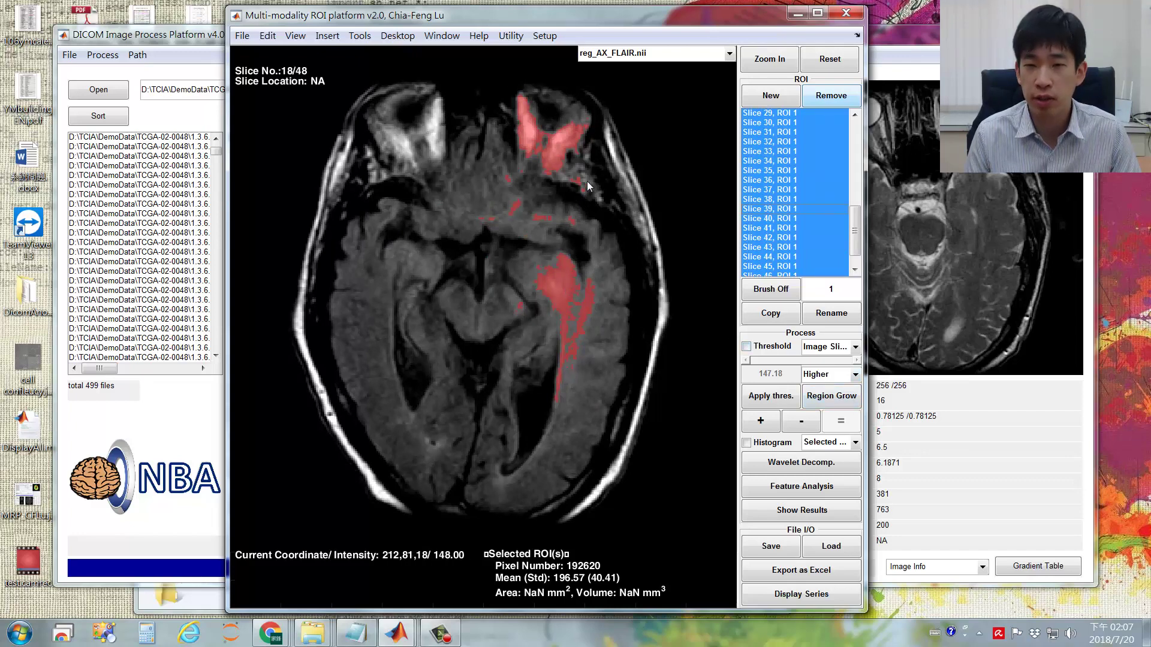
Step: Turn on the ROI brush and set its size first to 5, then to 15
left_click(793, 298)
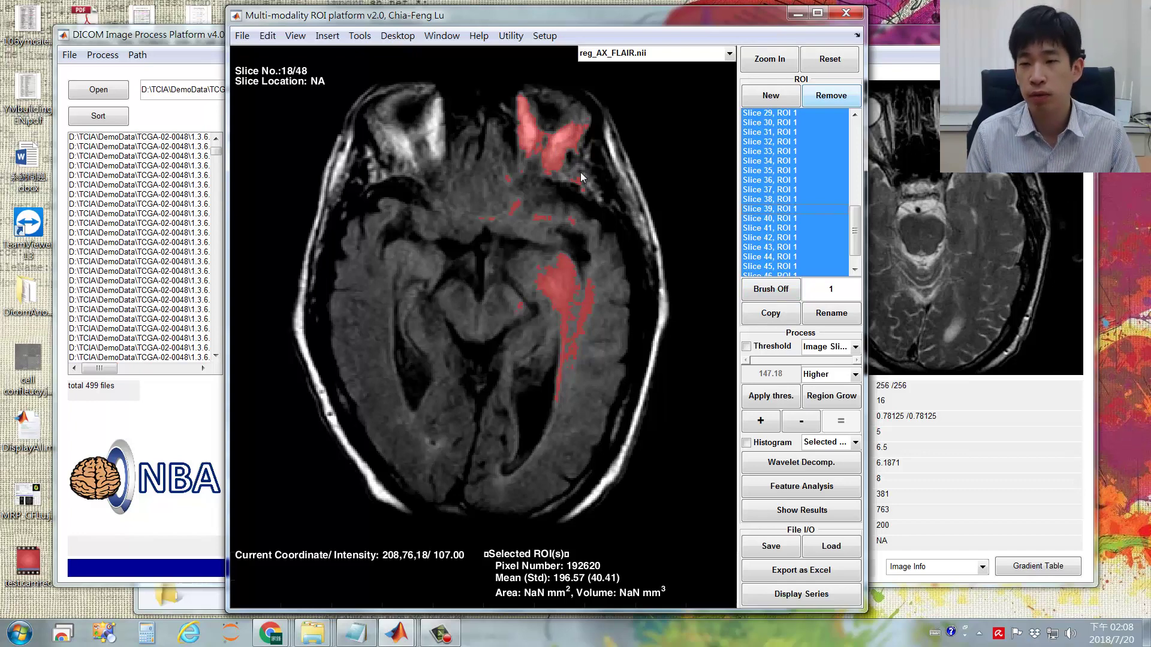
left_click(780, 292)
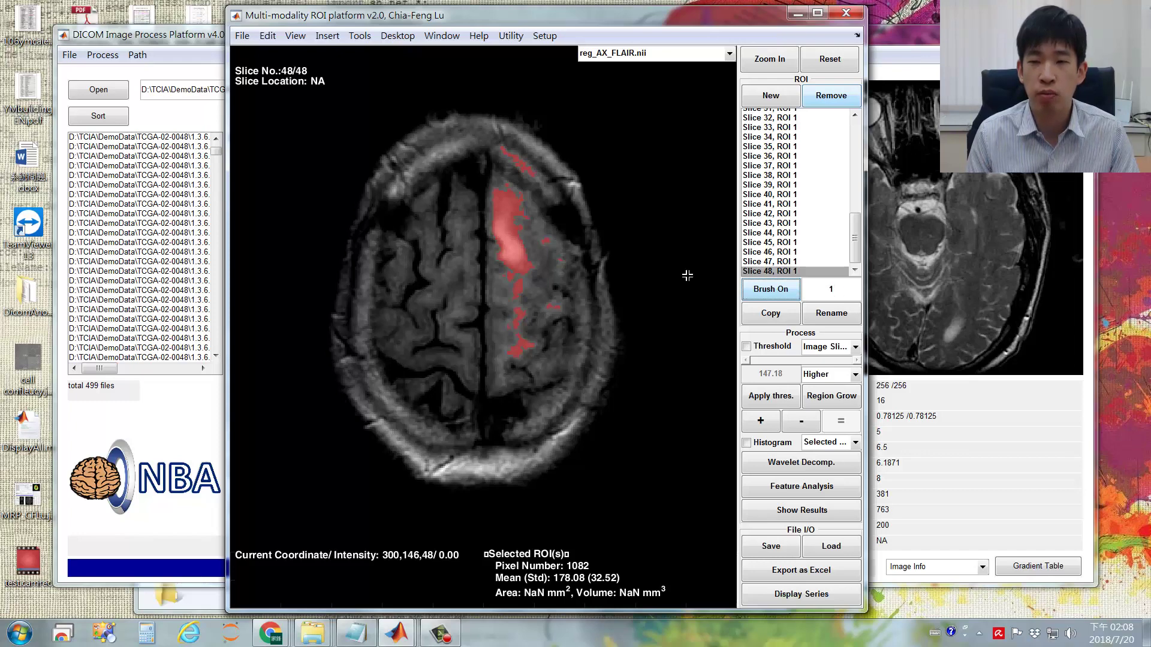
left_click(841, 291)
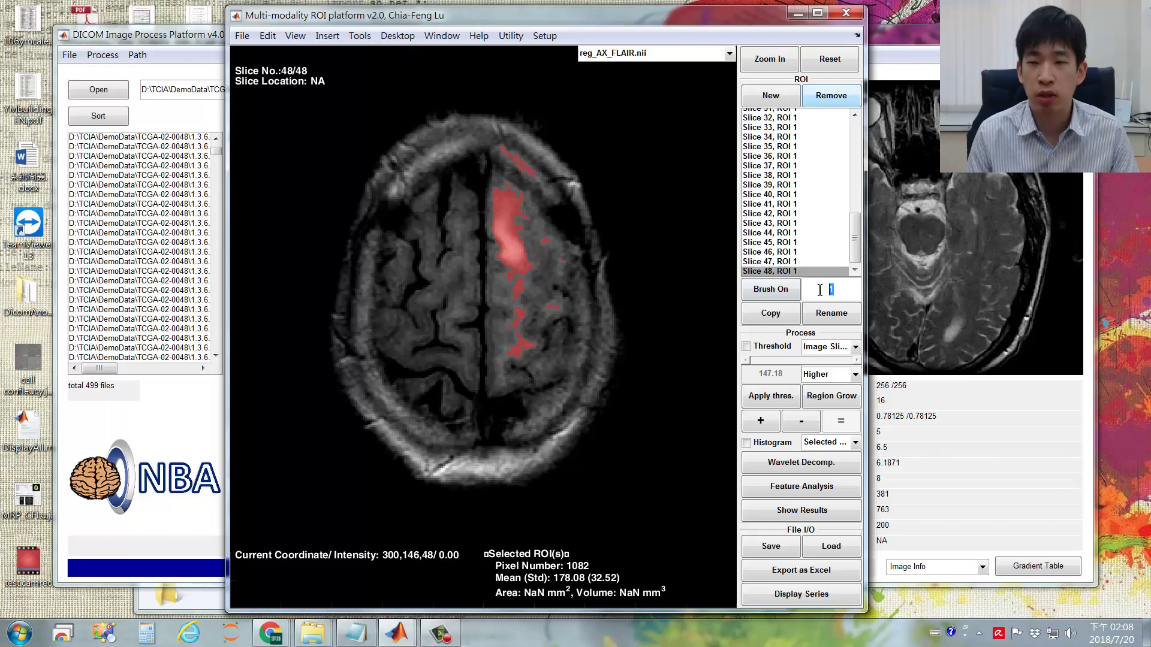
type("5")
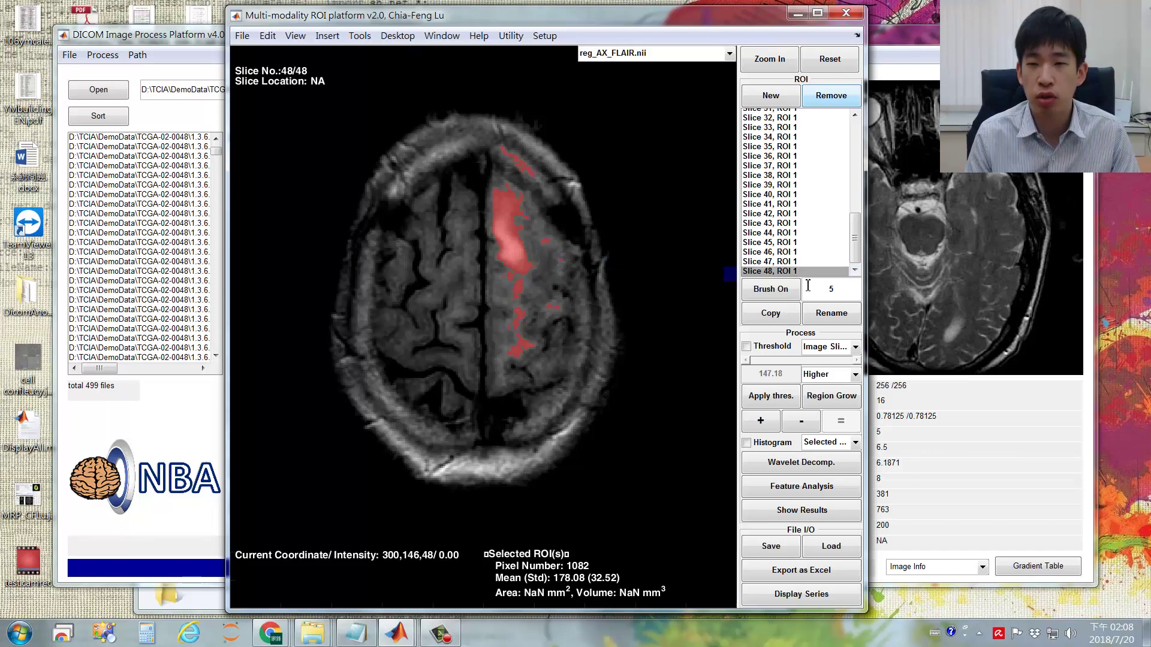
left_click(778, 290)
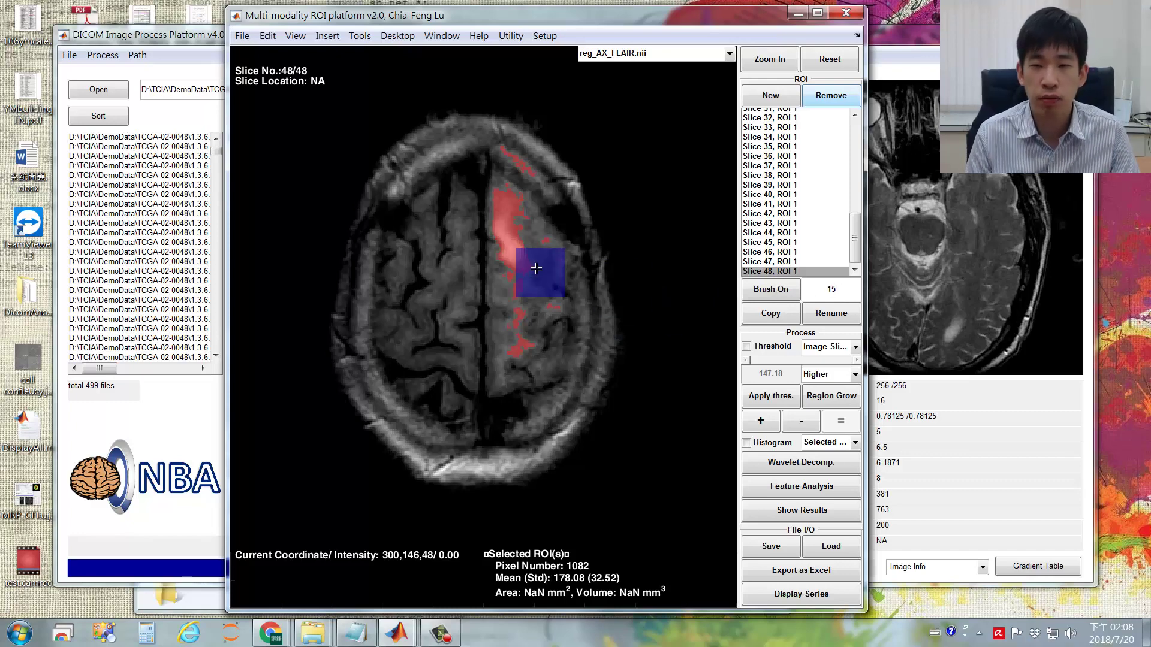
Step: Examine the ROIs one by one from slice 41 down to the eye-level slices and select the slice 17 ROI
left_click(781, 204)
key("Up")
key("Up")
key("Up")
key("Up")
key("Up")
key("Up")
key("Up")
key("Up")
key("Up")
key("Up")
key("Up")
key("Up")
key("Up")
key("Up")
key("Up")
key("Up")
key("Up")
key("Up")
key("Up")
key("Up")
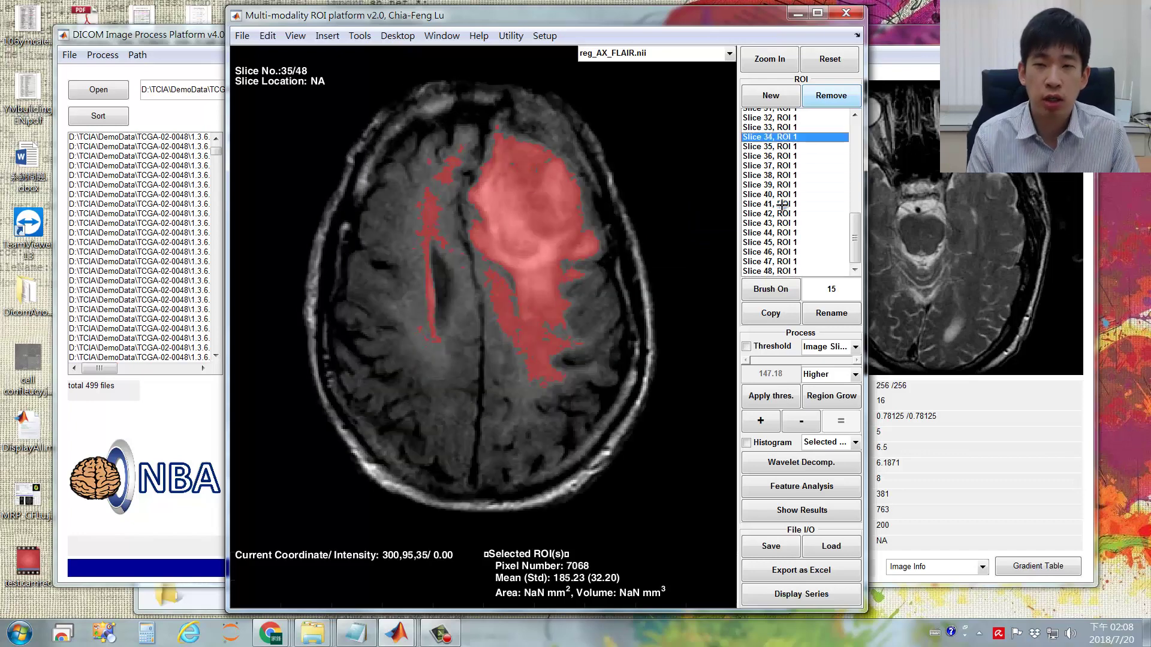
key("Up")
key("Up")
key("Up")
key("Up")
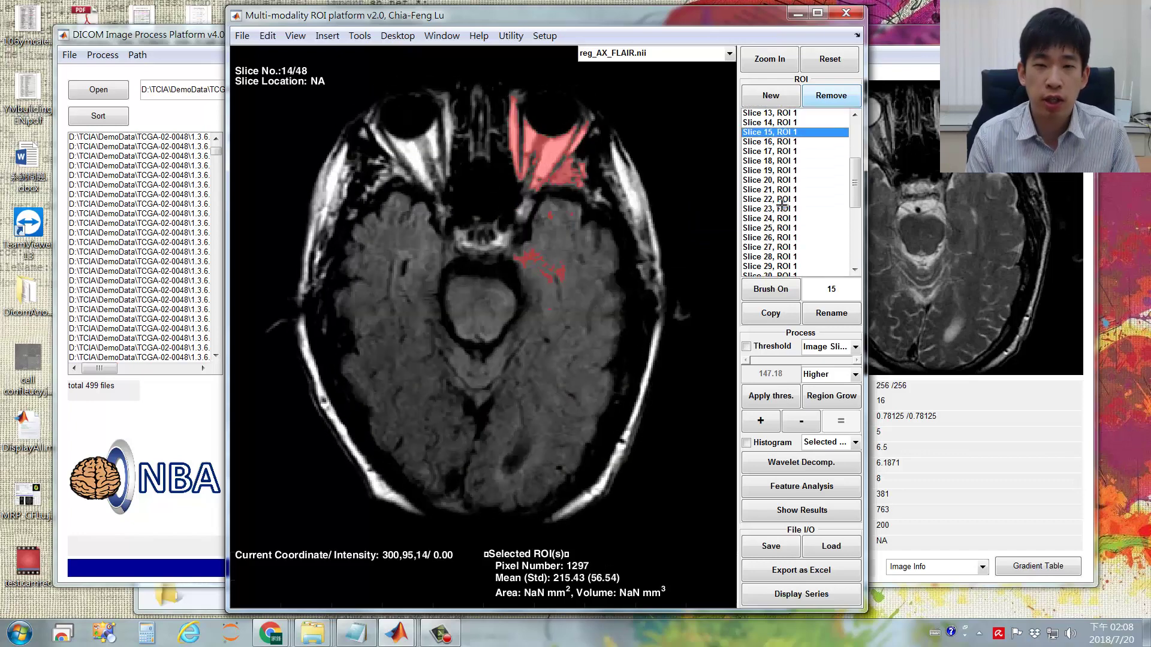
key("Up")
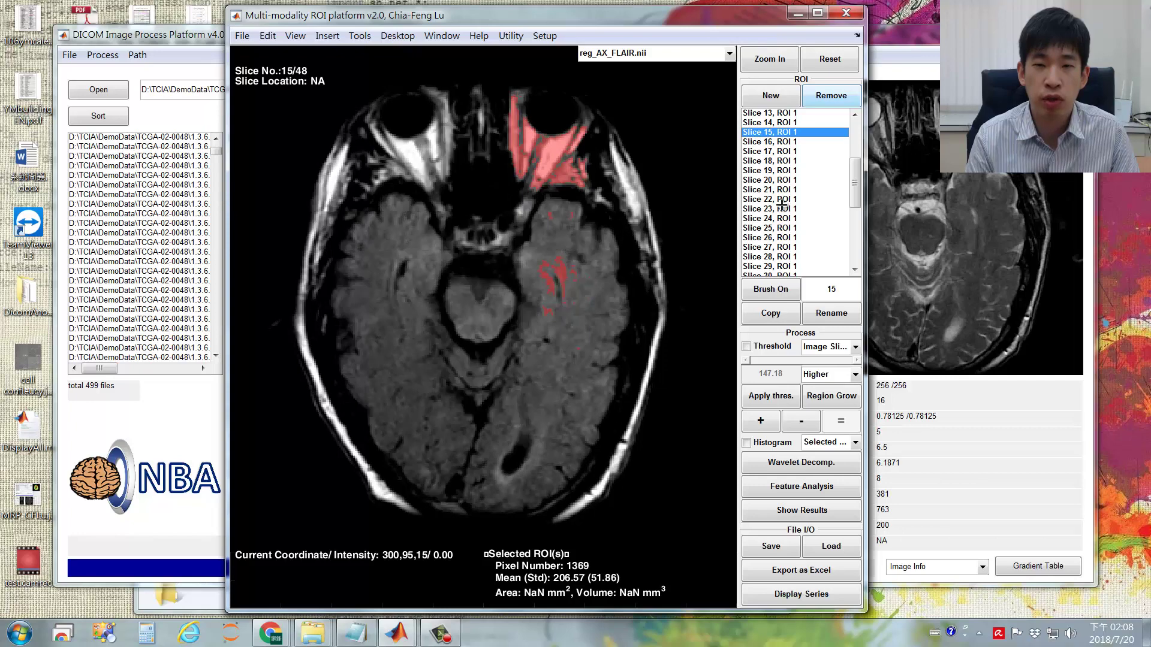
key("Down")
key("Down")
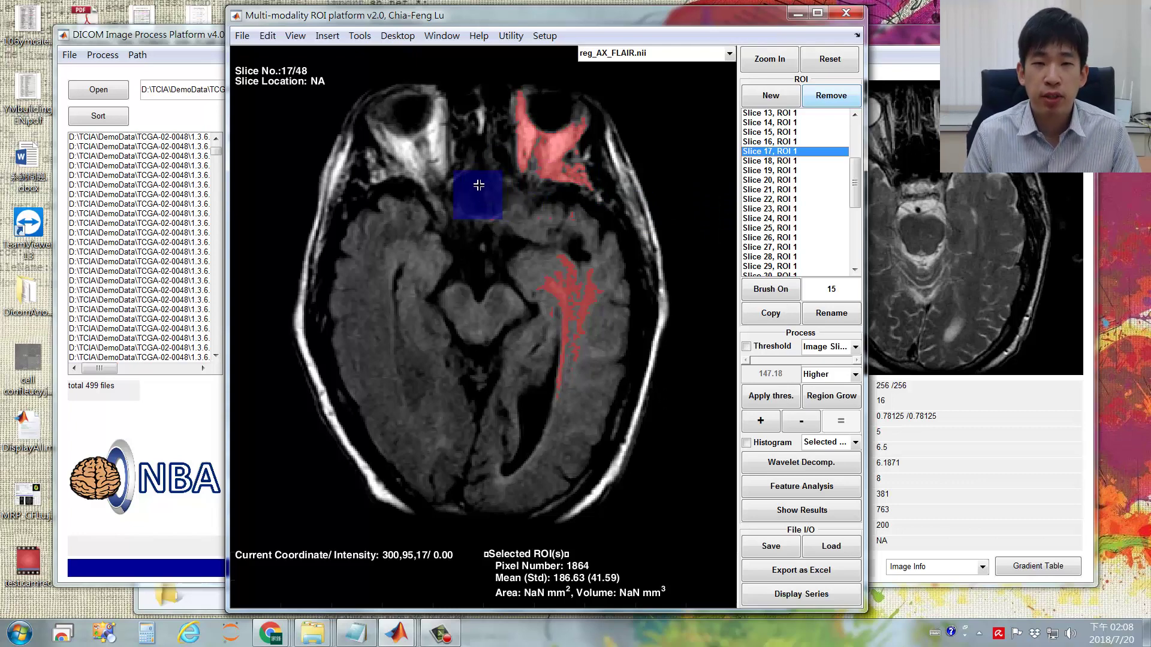
Step: Brush a trial patch onto the slice 17 ROI, then erase the false eye-socket regions on slices 17 to 19
mouse_move(468, 187)
left_mouse_down()
mouse_move(503, 204)
mouse_move(444, 184)
mouse_move(489, 176)
mouse_move(495, 201)
mouse_move(449, 207)
mouse_move(484, 203)
left_mouse_up()
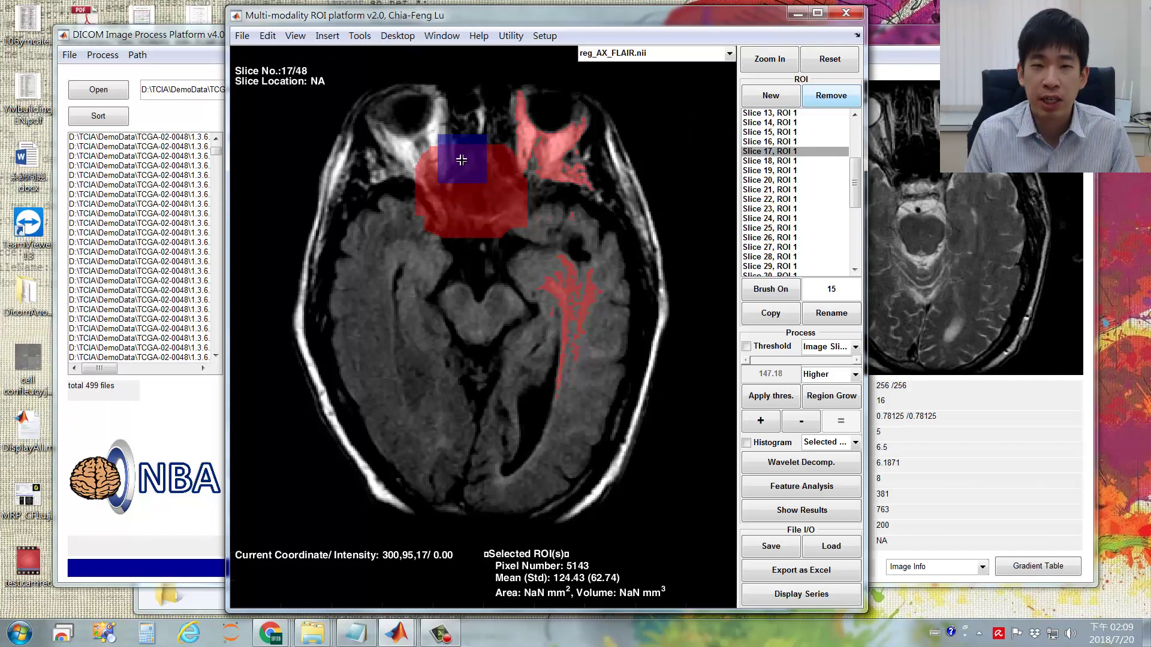
mouse_move(458, 159)
left_mouse_down()
mouse_move(426, 217)
mouse_move(487, 162)
mouse_move(454, 213)
mouse_move(483, 193)
mouse_move(462, 228)
mouse_move(530, 187)
mouse_move(618, 188)
mouse_move(556, 191)
mouse_move(564, 207)
mouse_move(582, 169)
mouse_move(552, 138)
left_mouse_up()
left_click(795, 151)
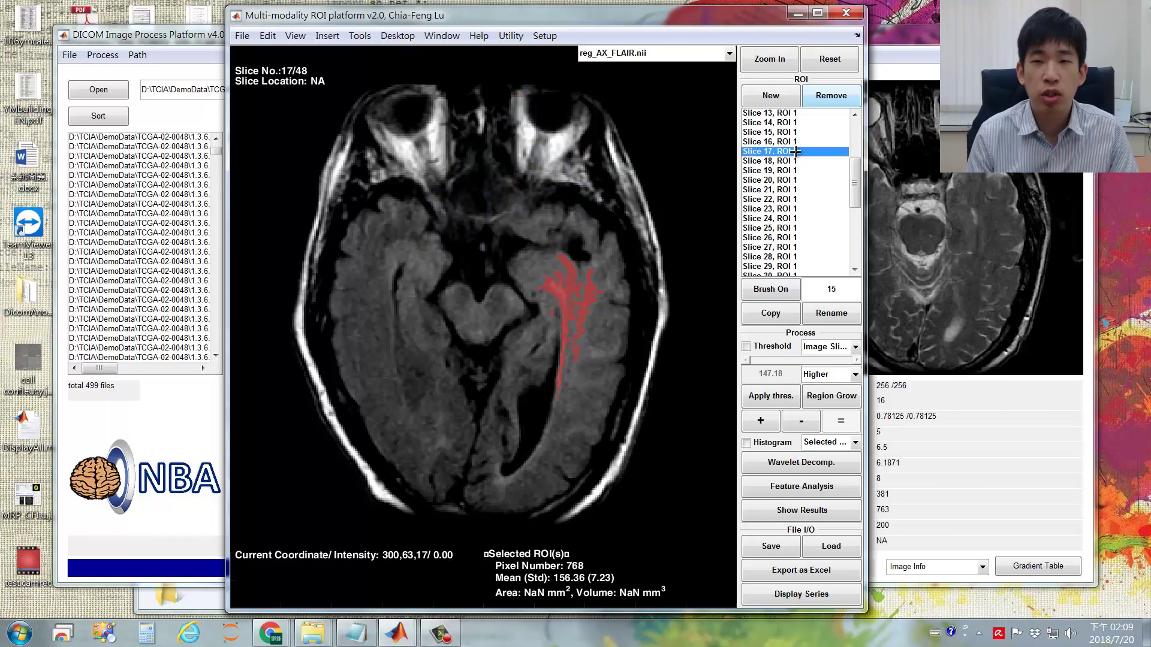
key("Down")
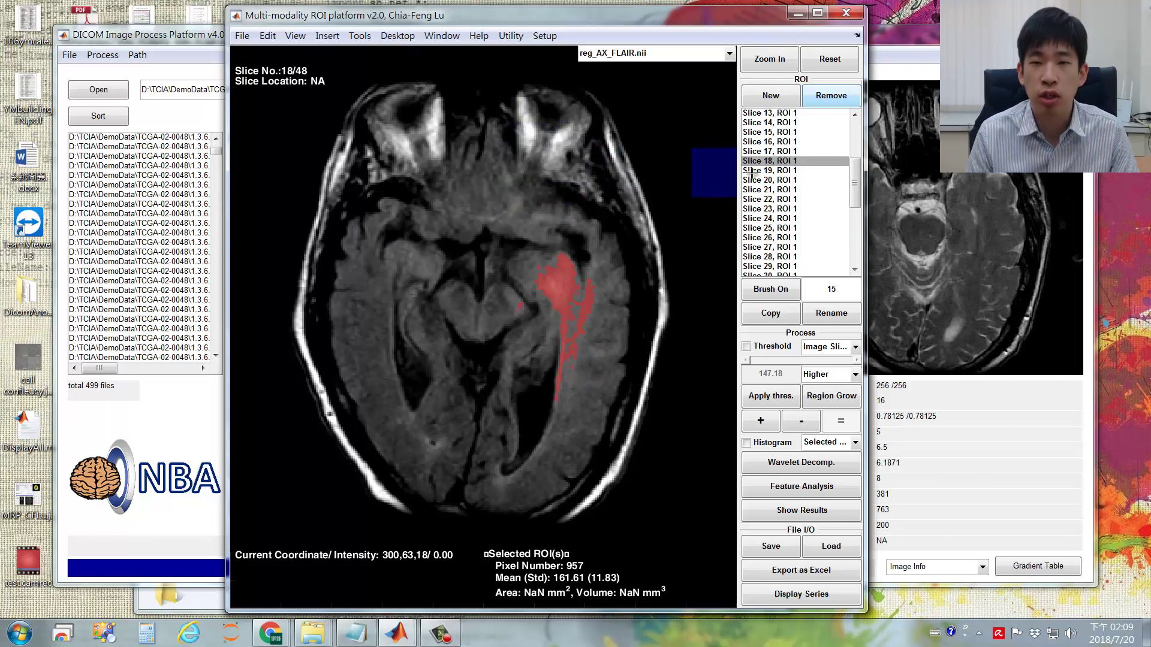
left_click(770, 170)
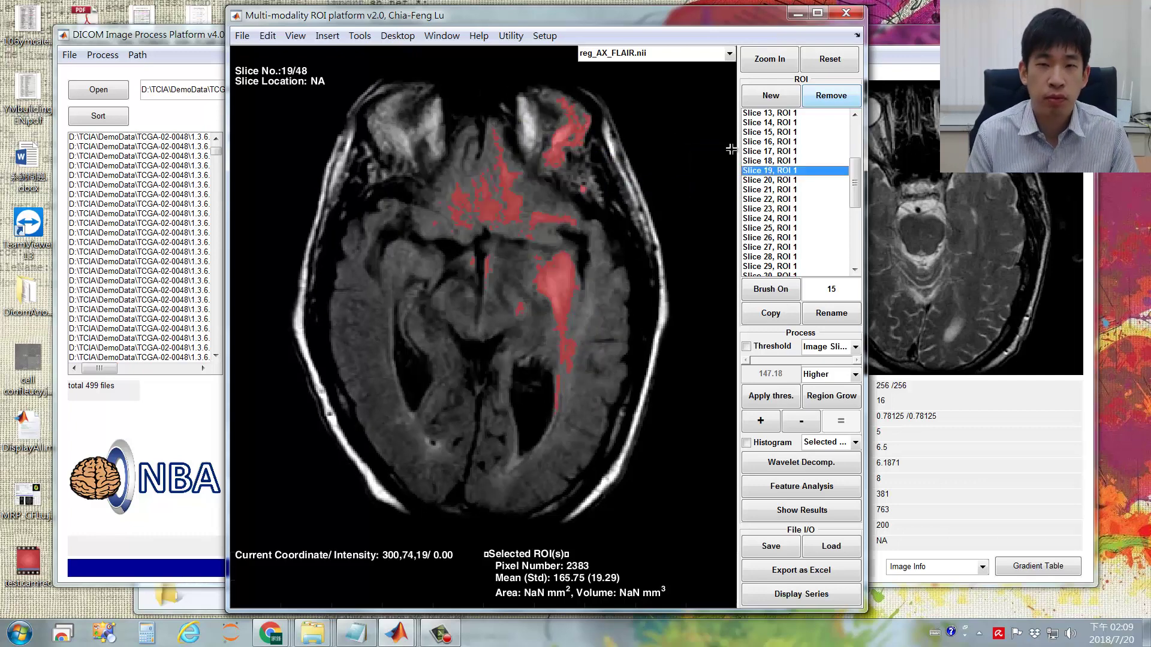
mouse_move(621, 154)
left_mouse_down()
mouse_move(574, 156)
mouse_move(564, 117)
left_mouse_up()
Step: Turn the brush off and examine the ROIs from slice 21 up to slice 39 and back to slice 28
left_click(776, 189)
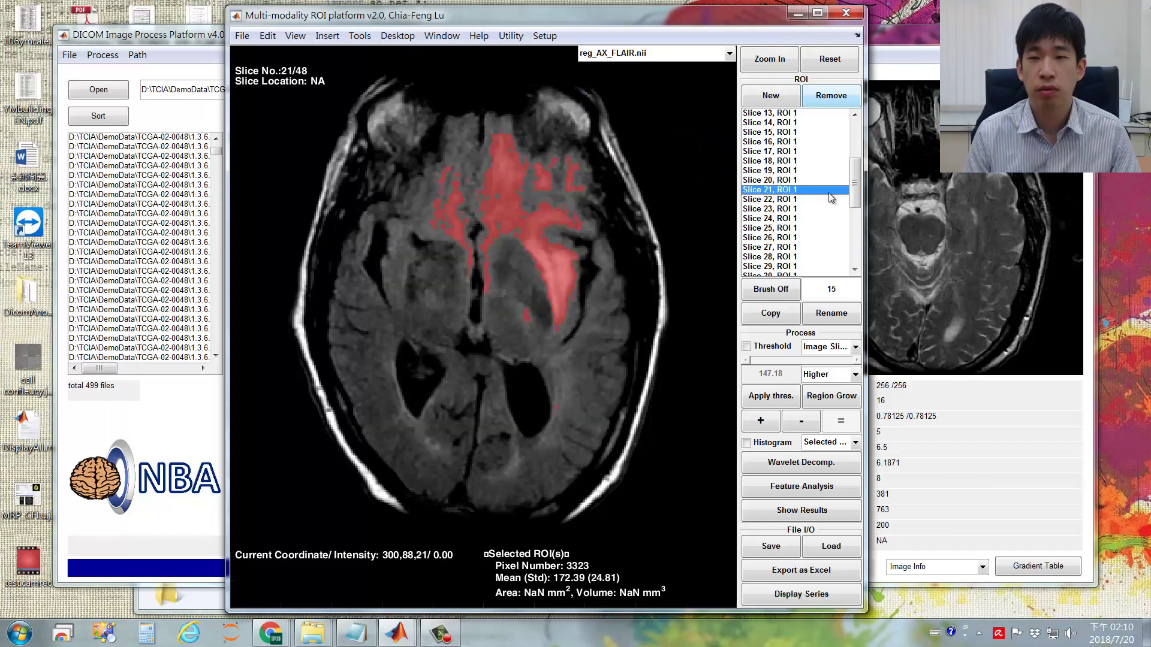
left_click(788, 202)
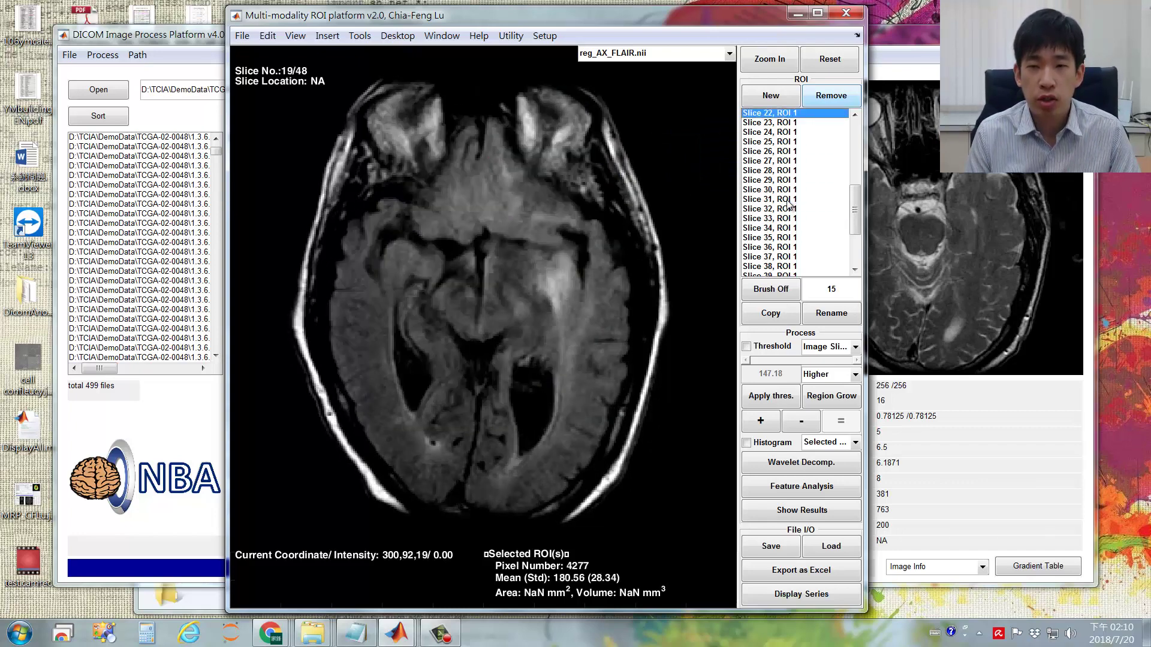
left_click(782, 211)
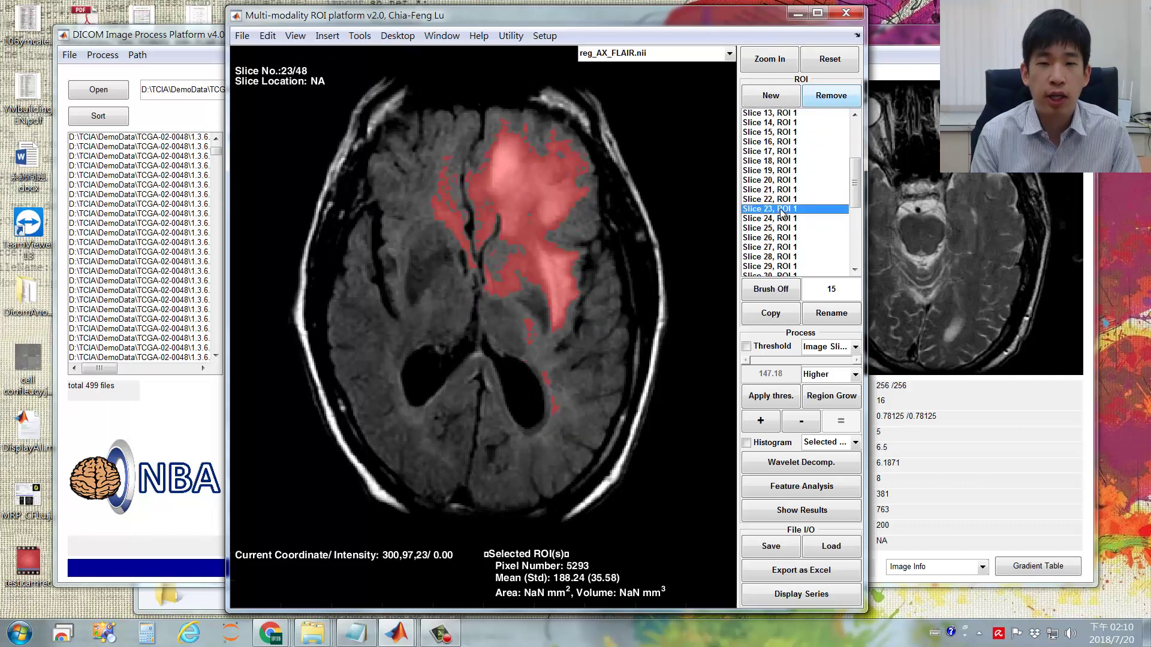
key("Down")
key("Down")
key("Down")
key("Down")
key("Down")
key("Down")
key("Down")
key("Down")
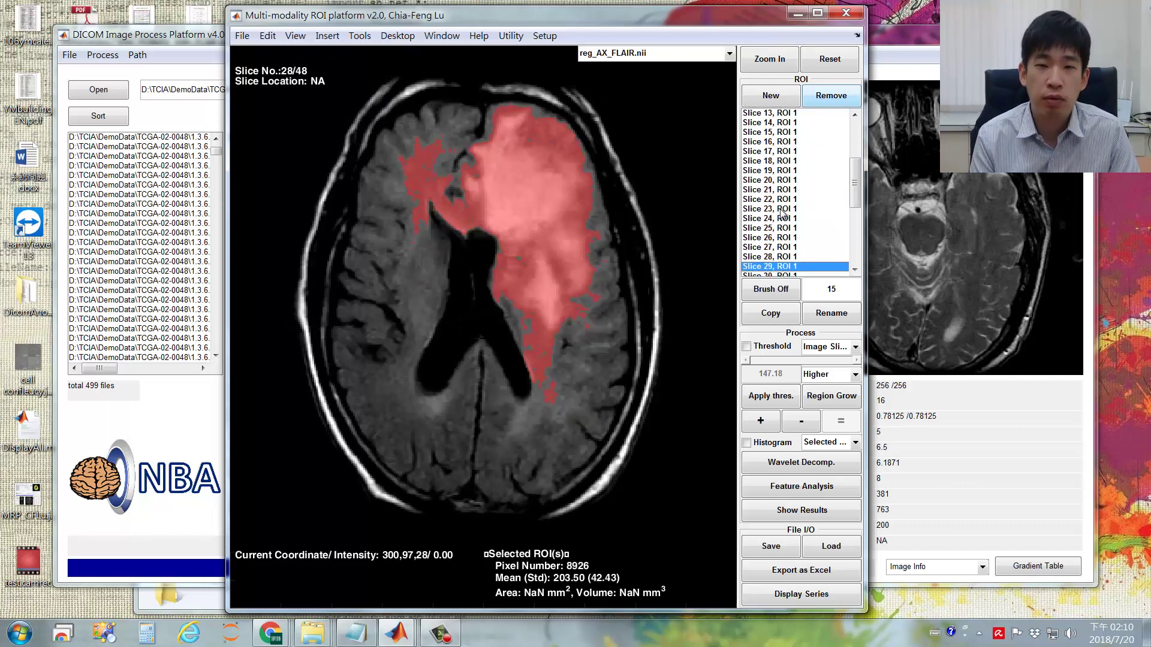
key("Down")
key("Down")
key("Down")
key("Down")
key("Down")
key("Down")
key("Down")
key("Down")
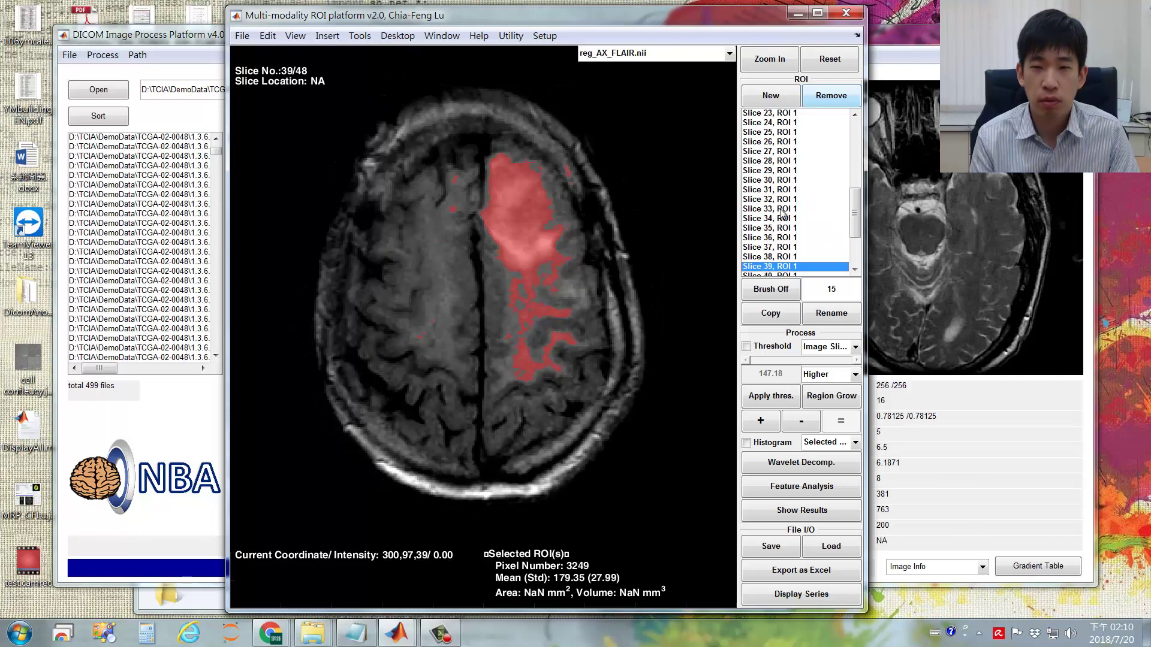
key("Up")
key("Up")
key("Up")
key("Up")
key("Up")
key("Up")
key("Up")
key("Up")
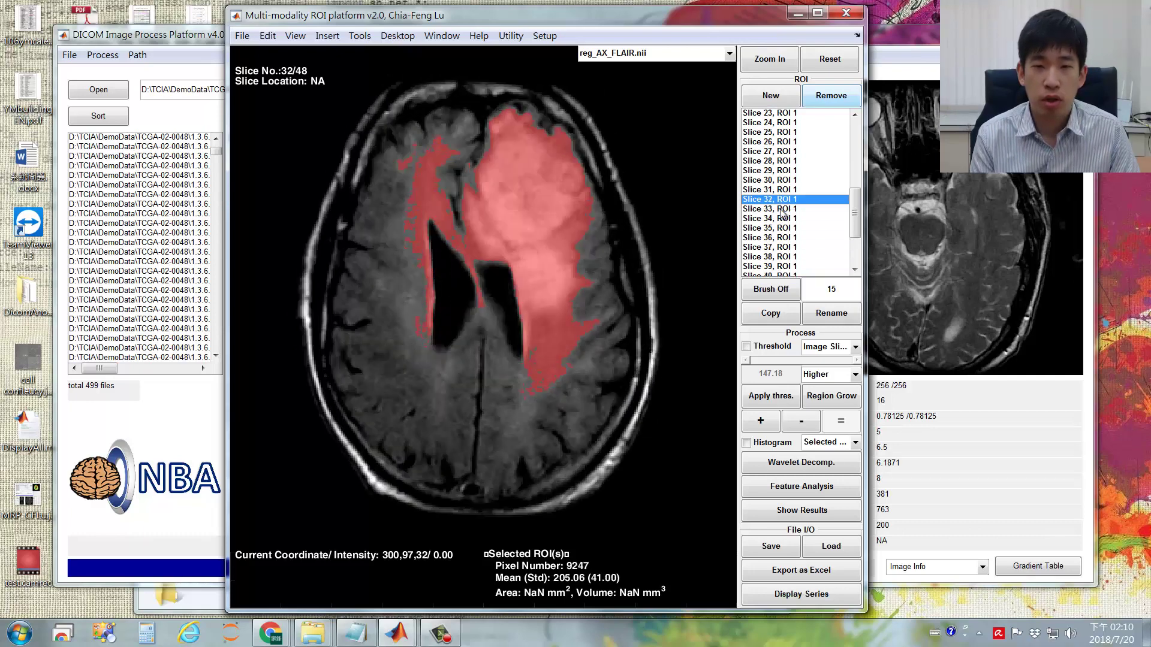
key("Up")
key("Up")
key("Up")
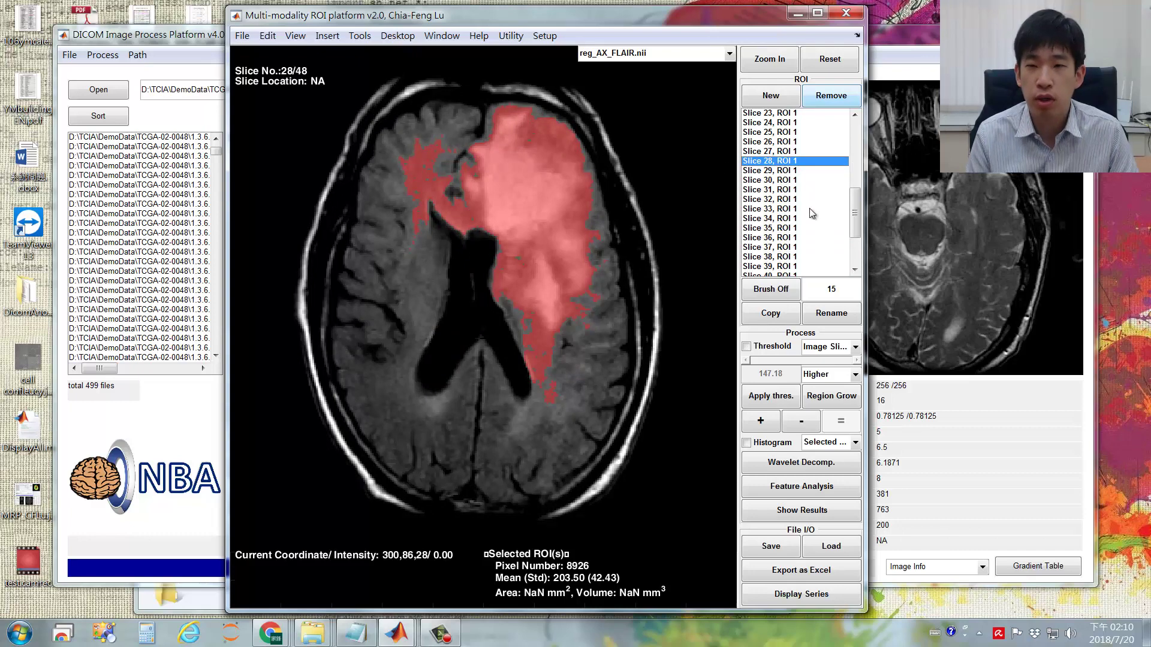
Step: Remove the ROIs of slices 36 to 48
left_click(830, 237)
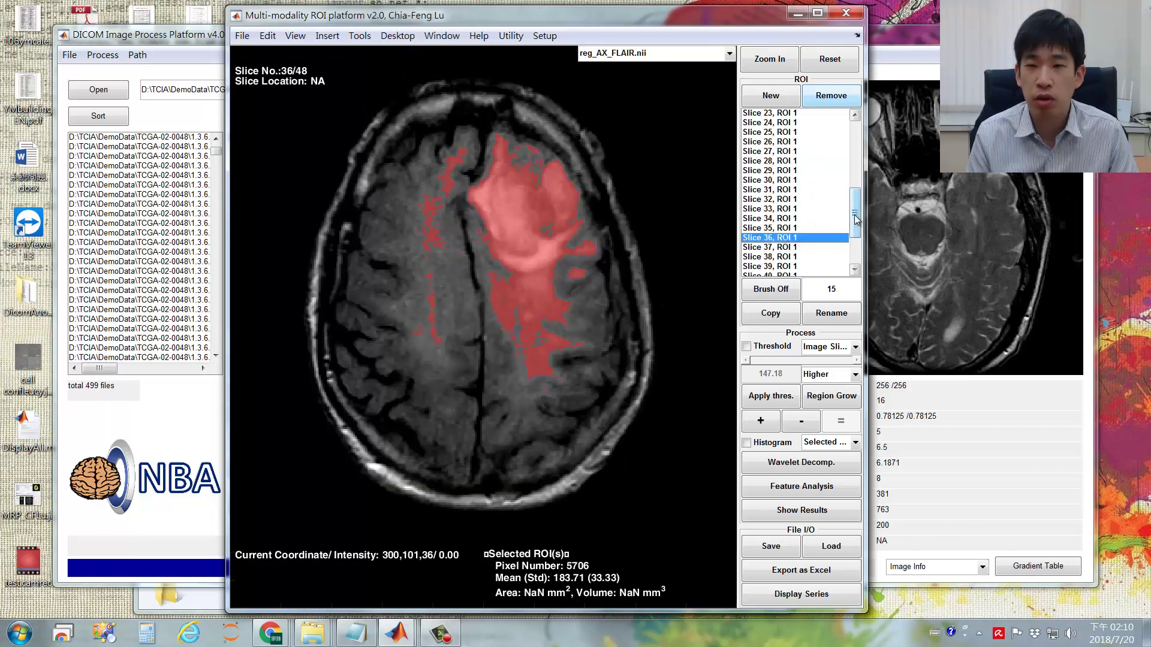
left_click_drag(856, 219, 856, 243)
left_click(804, 271, "shift")
left_click(842, 102)
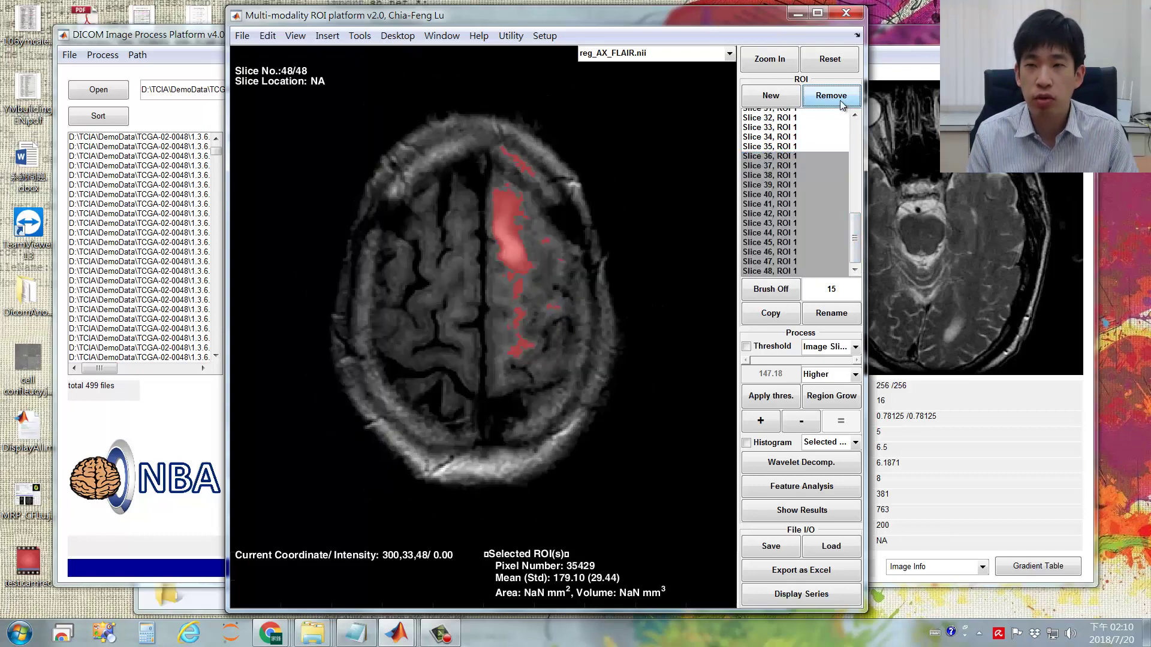
left_click(523, 259)
Step: Check the ROIs from slice 27 down to slice 22, and remove the ROIs of slices 1 to 22
left_click(791, 194)
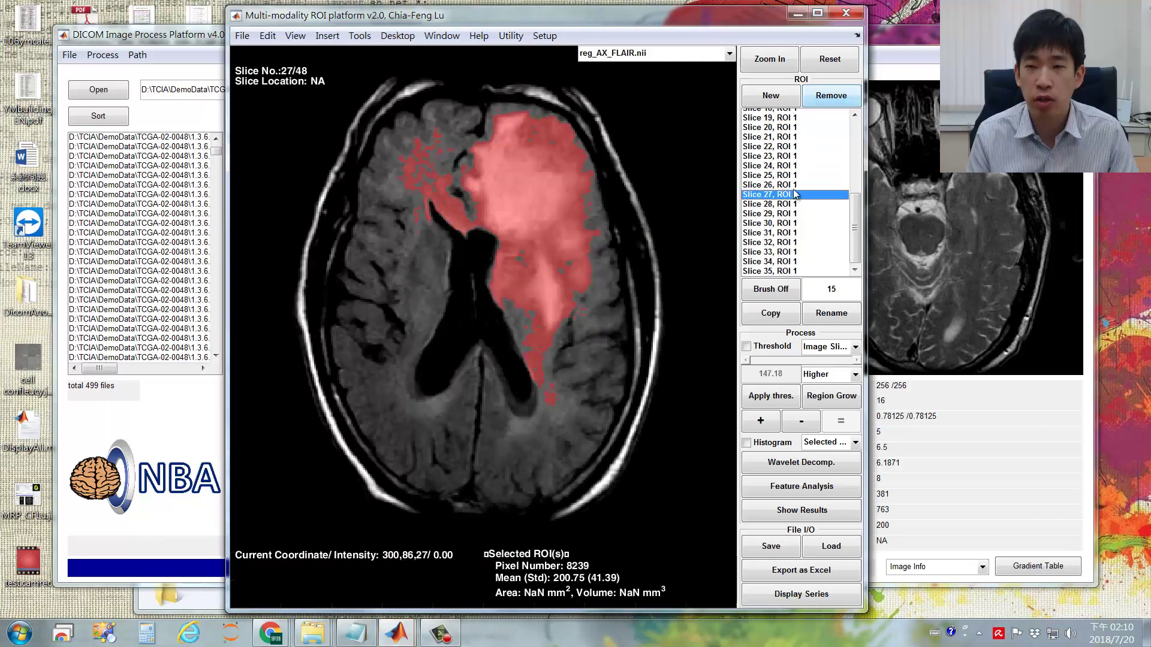
key("Up")
key("Up")
key("Up")
key("Up")
key("Up")
key("shift+Page_Up")
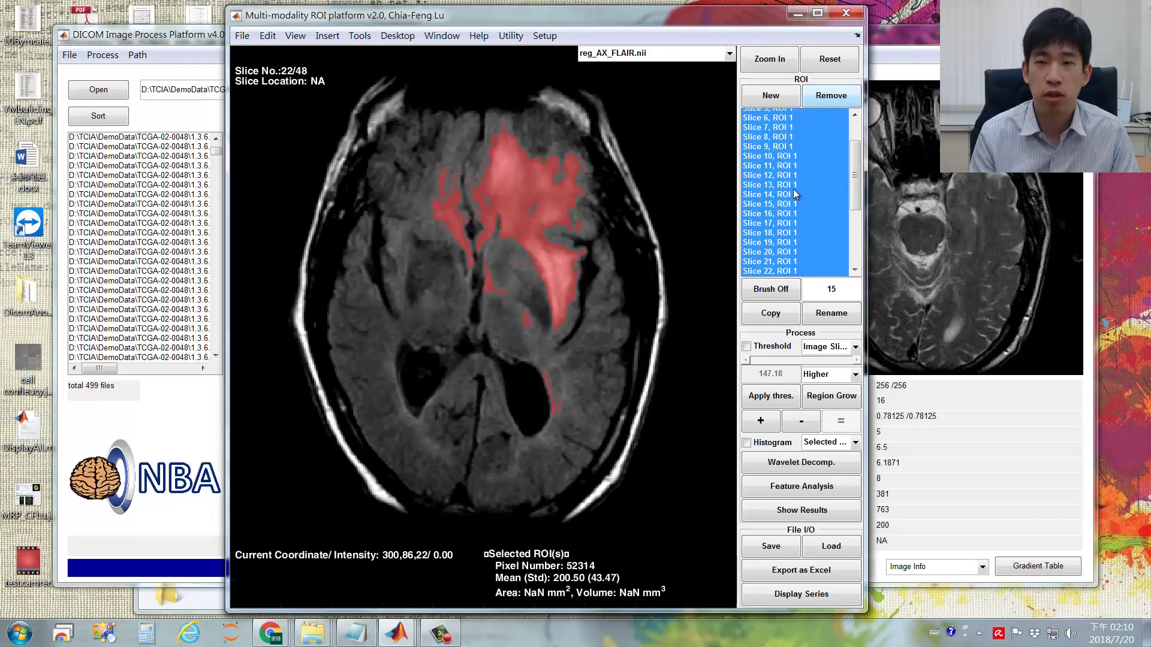
left_click(831, 95)
left_click(539, 261)
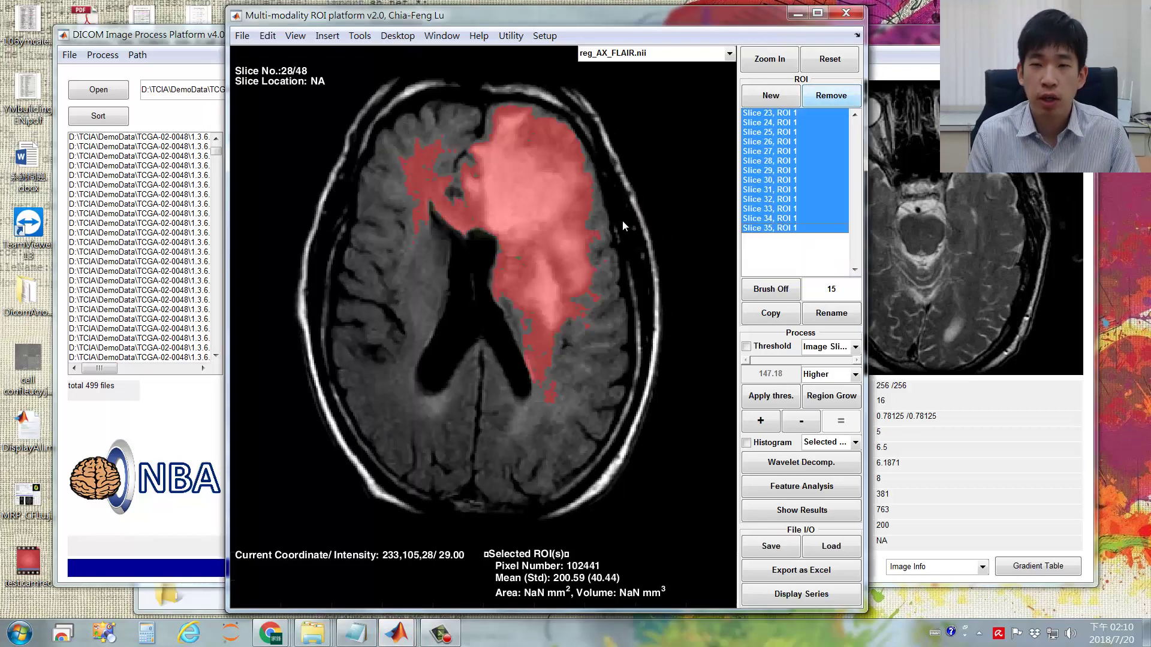
Step: Copy the ROI 1 set of slices 23 to 35 as ROI 2
scroll(623, 225, "down", 1)
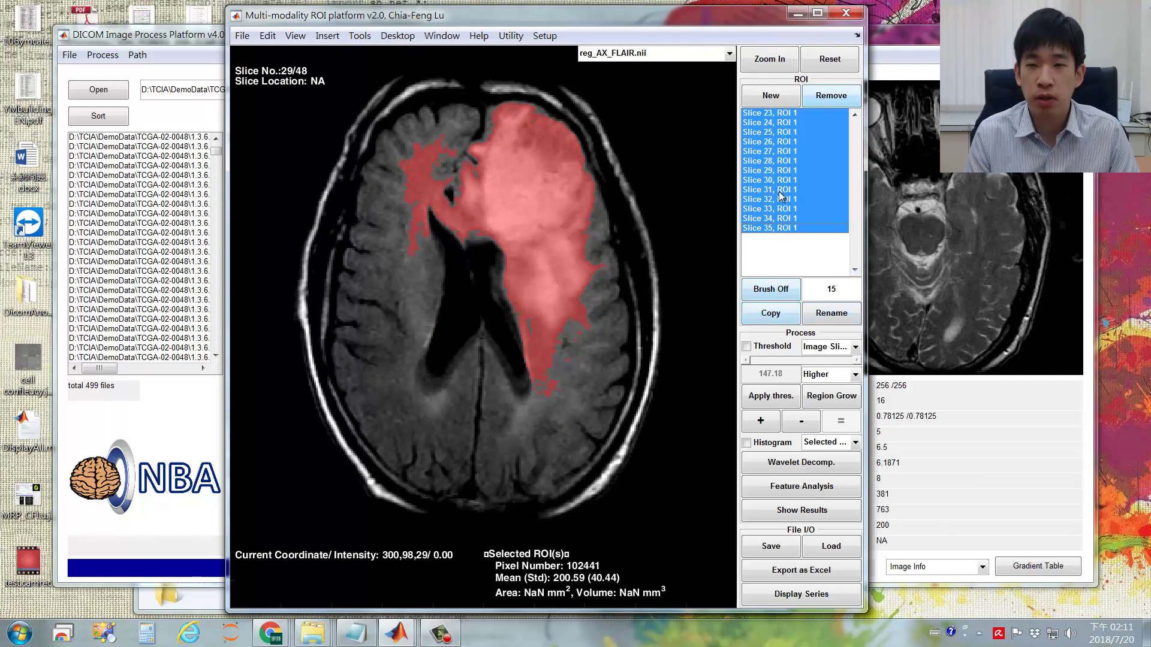
left_click(776, 315)
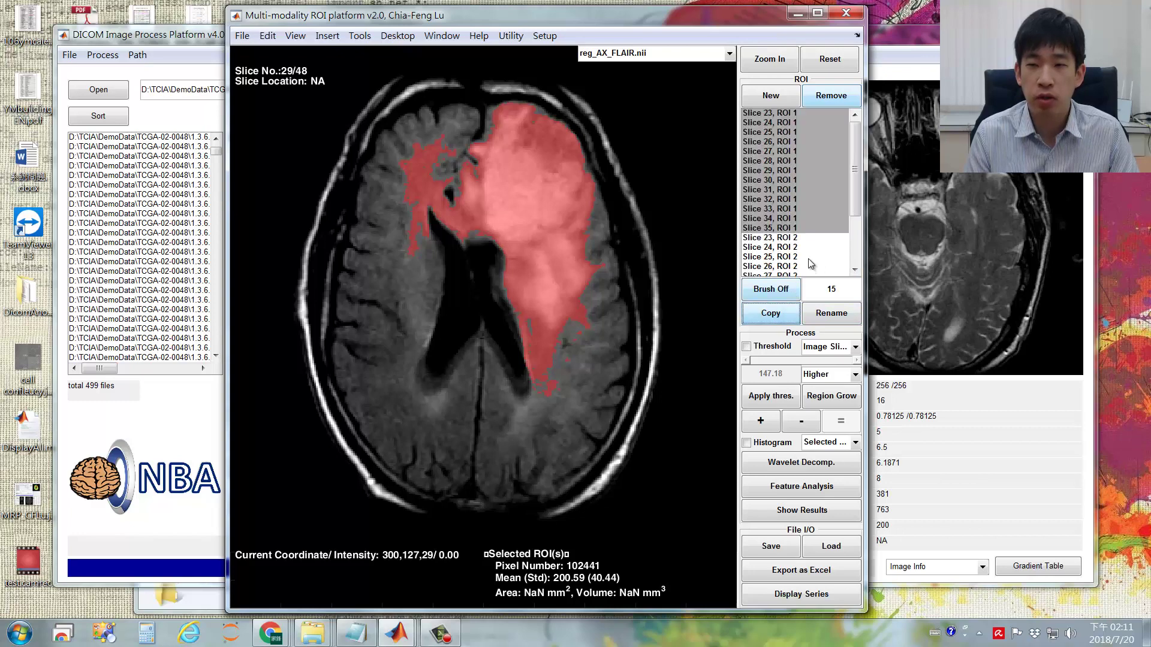
scroll(853, 189, "down", 3)
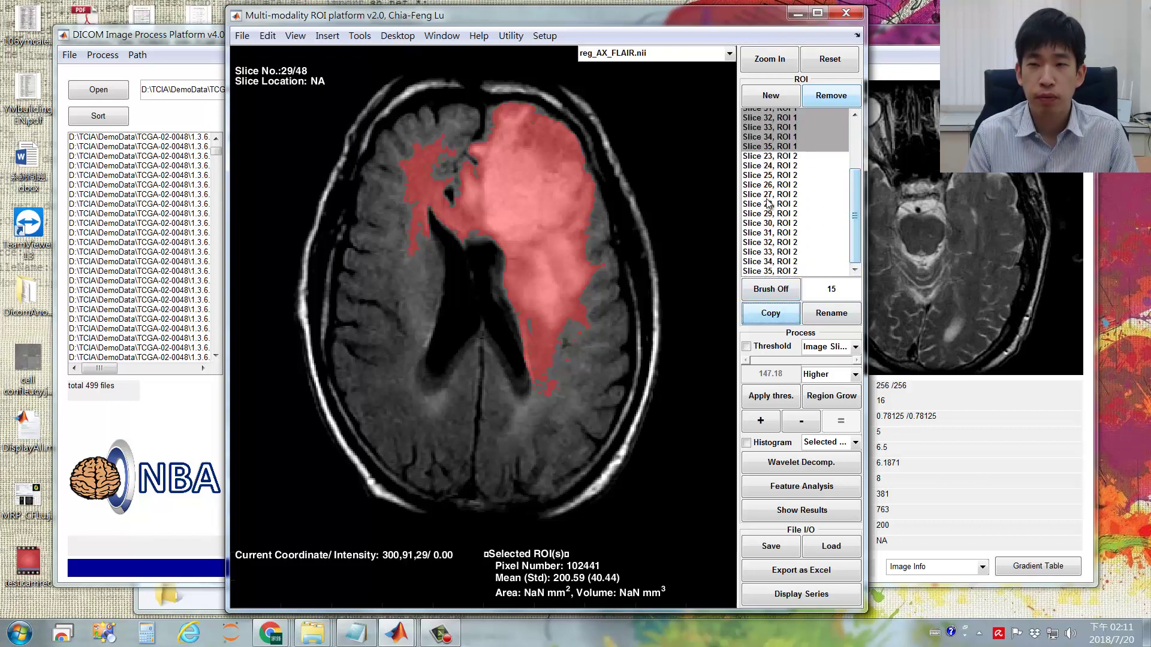
Step: Select the ROI 2 set of slices 23 to 35 and inspect it over the AX_T1_POST.nii image from slice 35 down to 30
left_click(793, 163)
left_click_drag(793, 159, 793, 275)
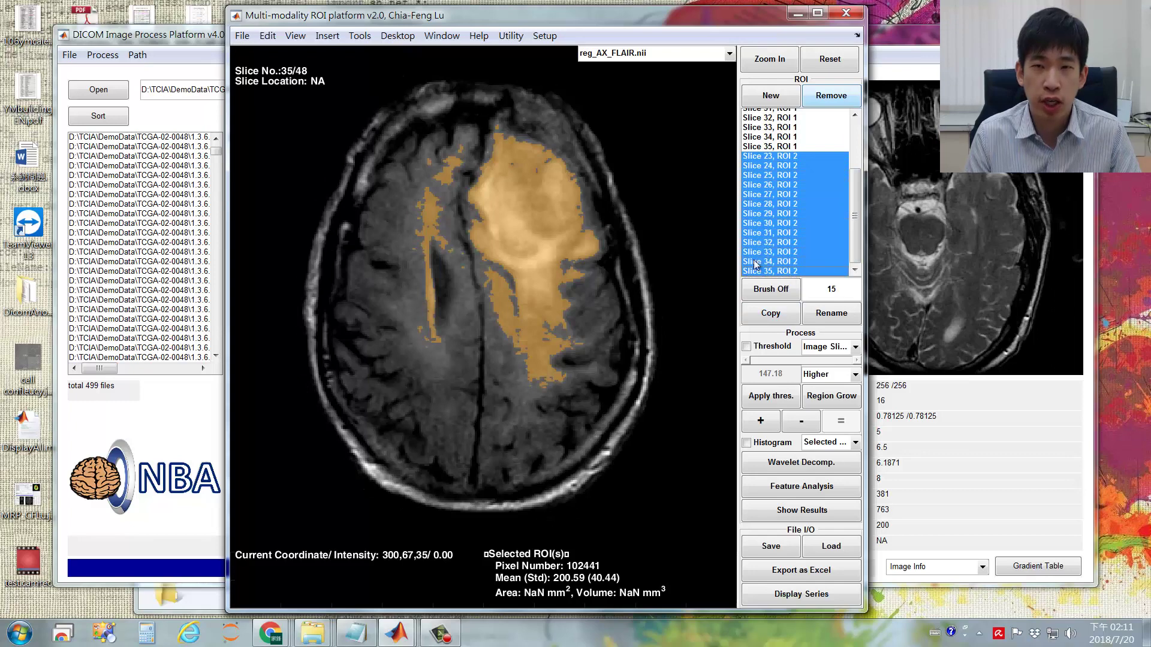
left_click(634, 55)
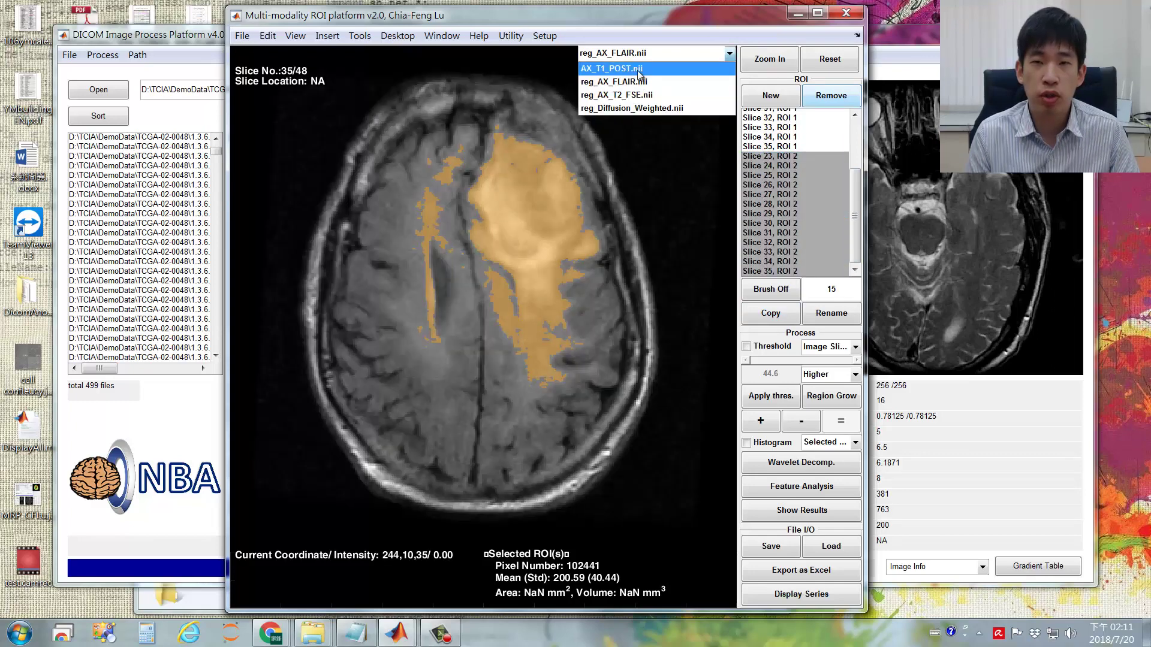
left_click(639, 71)
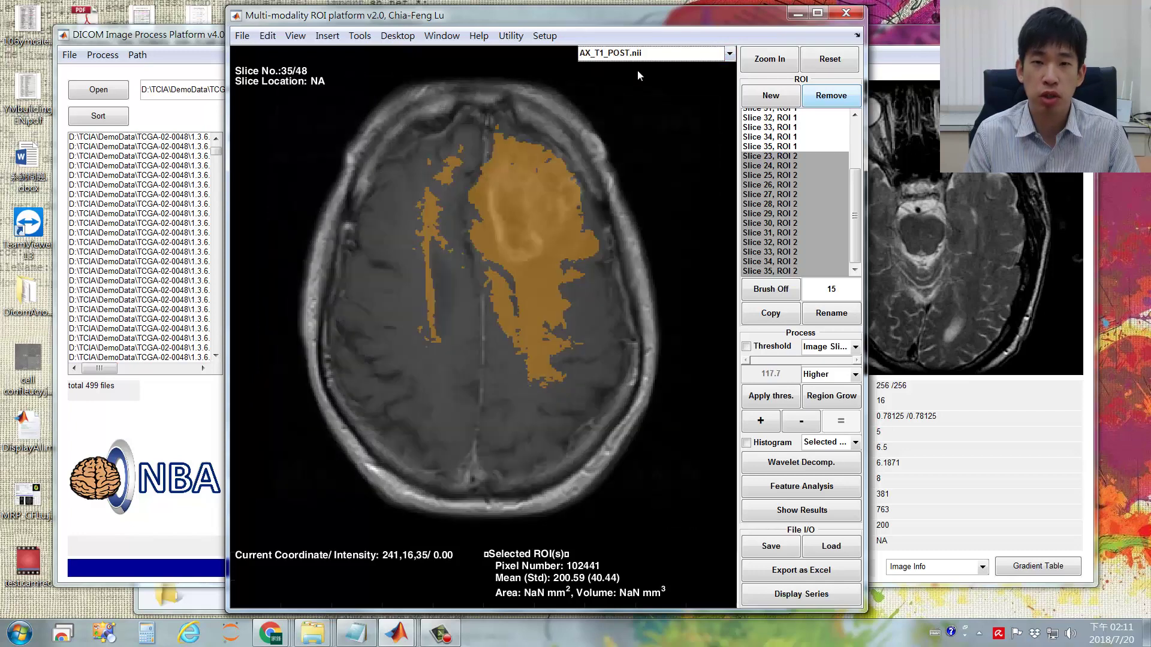
scroll(539, 228, "up", 4)
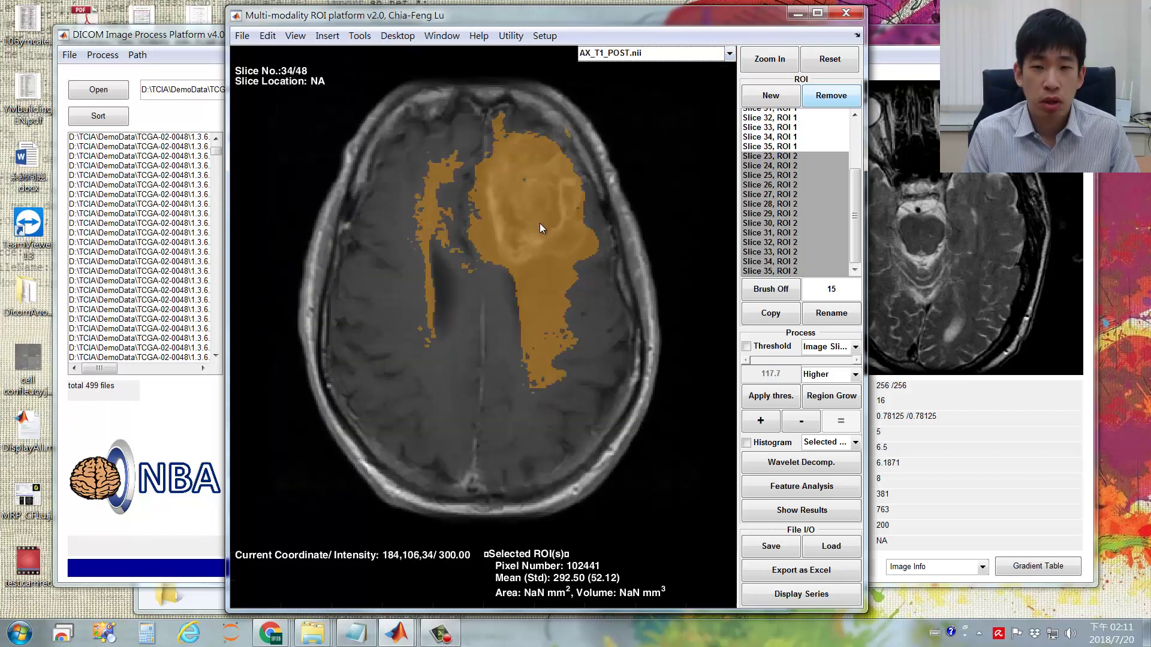
scroll(540, 223, "down", 1)
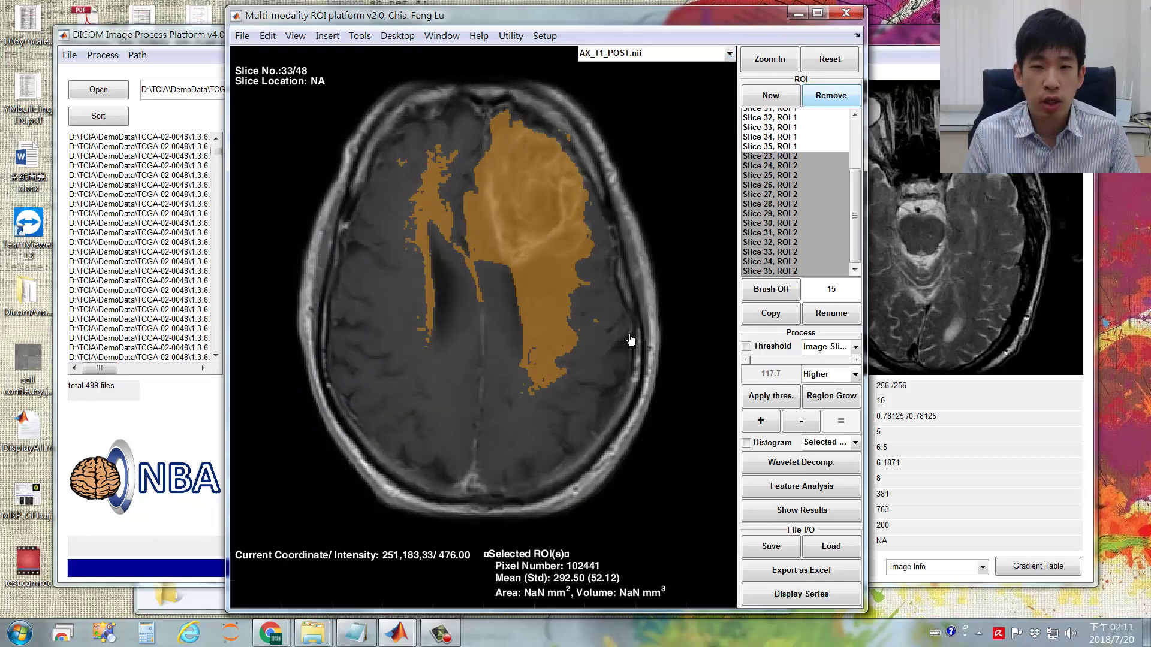
scroll(587, 354, "down", 1)
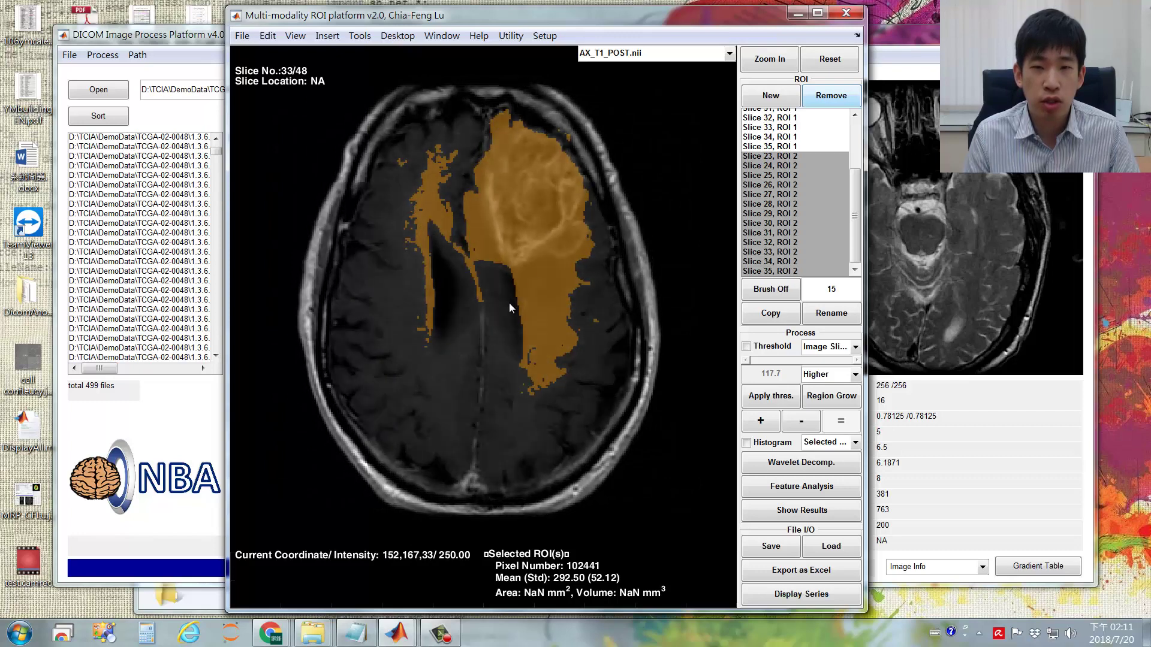
scroll(495, 222, "up", 3)
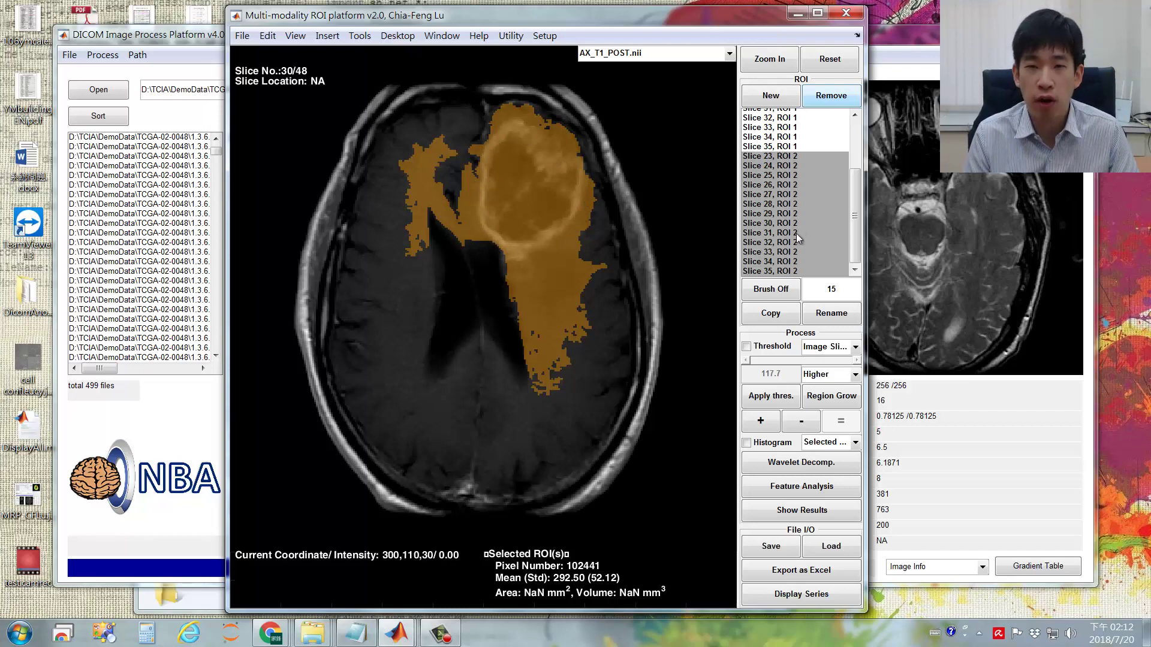
Step: Limit thresholding to the selected ROIs and preview a Higher threshold of 329.56 on the ROI 2 set
left_click(845, 347)
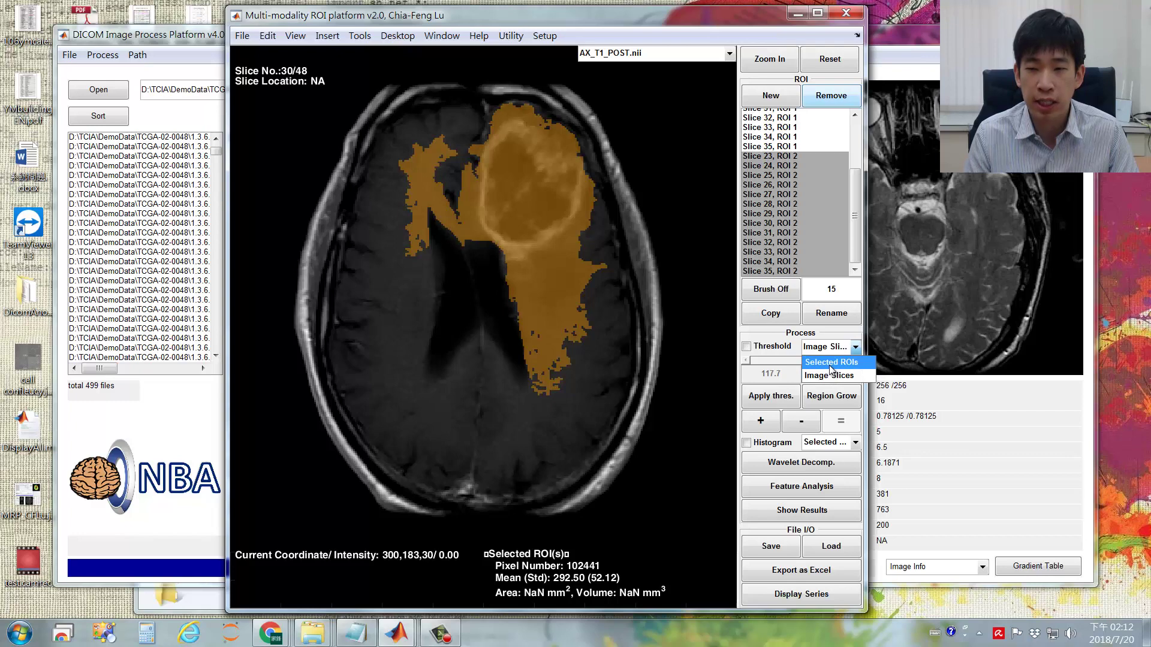
left_click(830, 363)
left_click(747, 347)
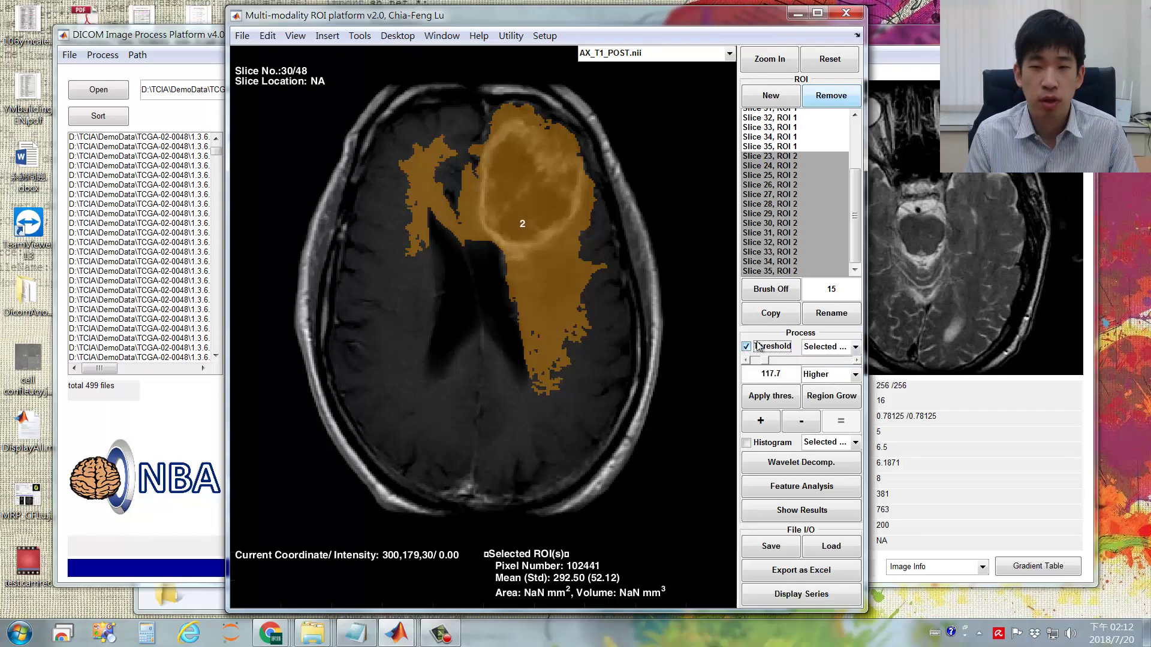
left_click(857, 360)
left_click(858, 360)
left_click(859, 362)
left_click(860, 361)
left_click(859, 362)
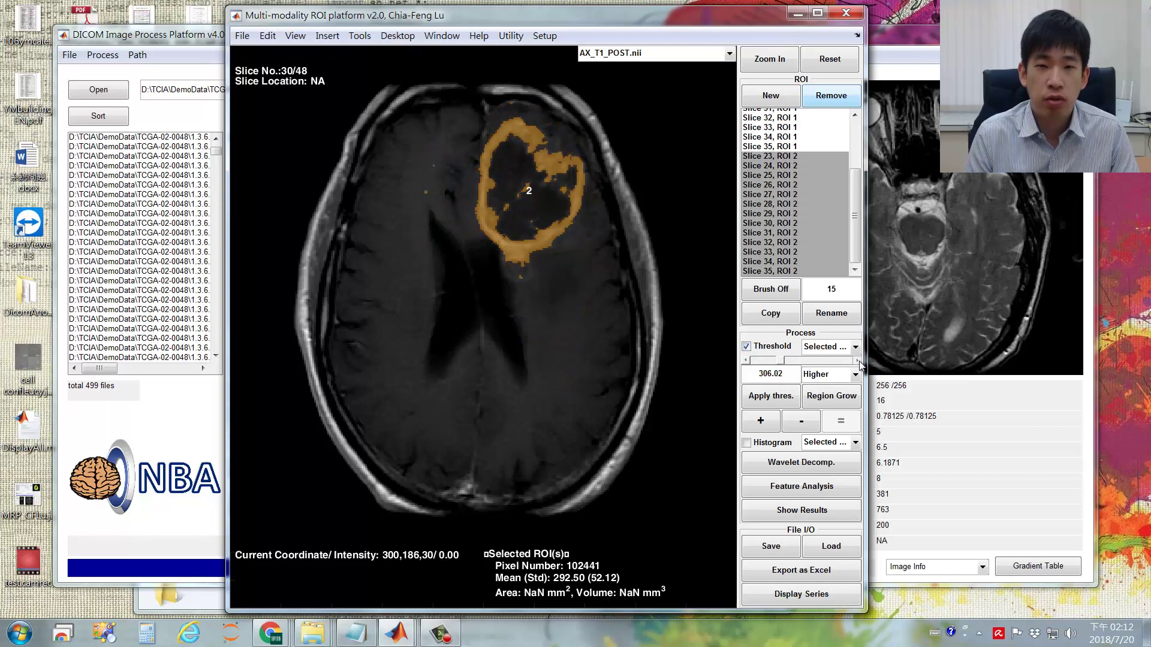
Step: Check the threshold preview on the neighbouring slices down to slice 28, and apply the threshold to the ROI 2 set
scroll(513, 239, "down", 4)
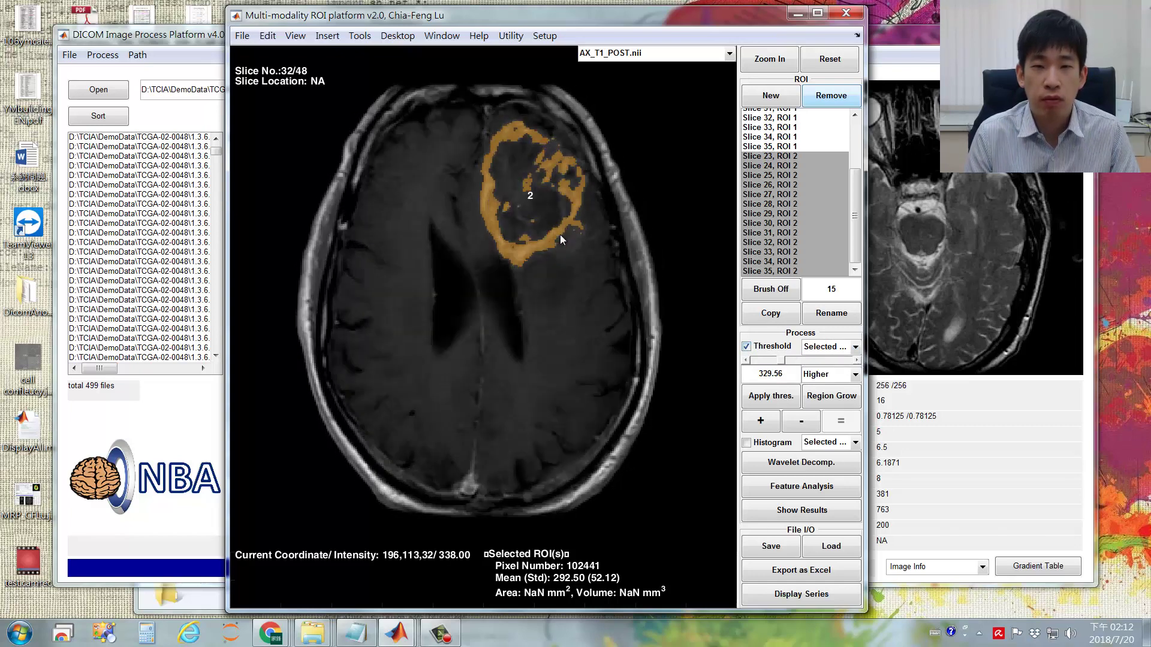
scroll(560, 235, "down", 4)
scroll(560, 235, "up", 3)
scroll(559, 235, "up", 3)
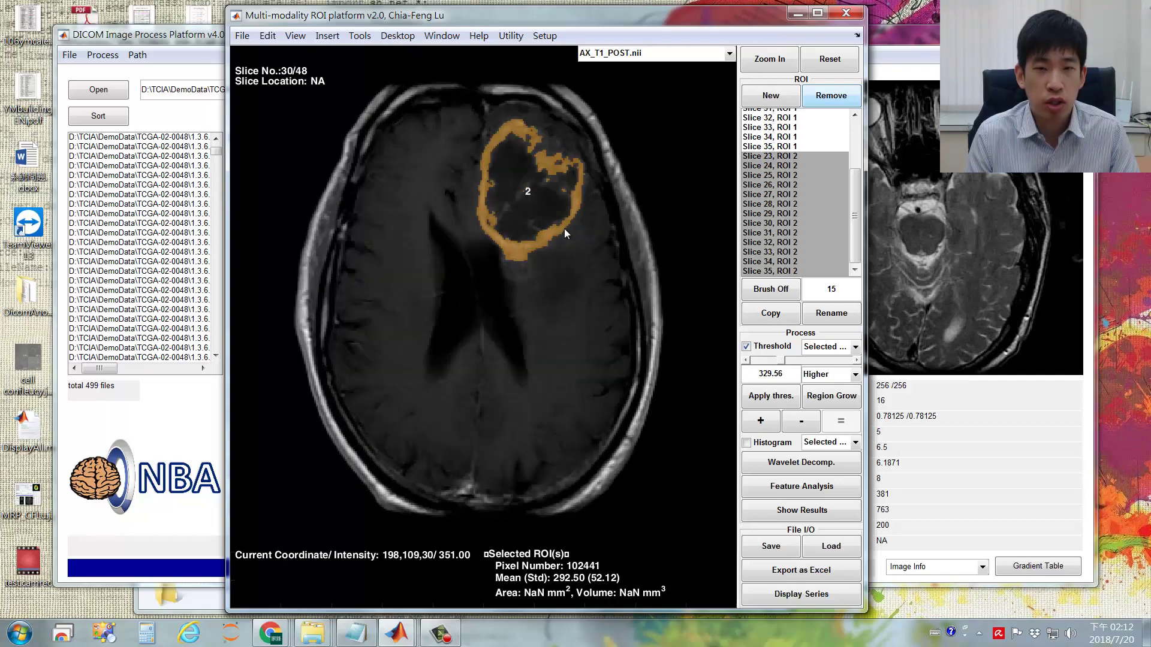
scroll(566, 233, "up", 3)
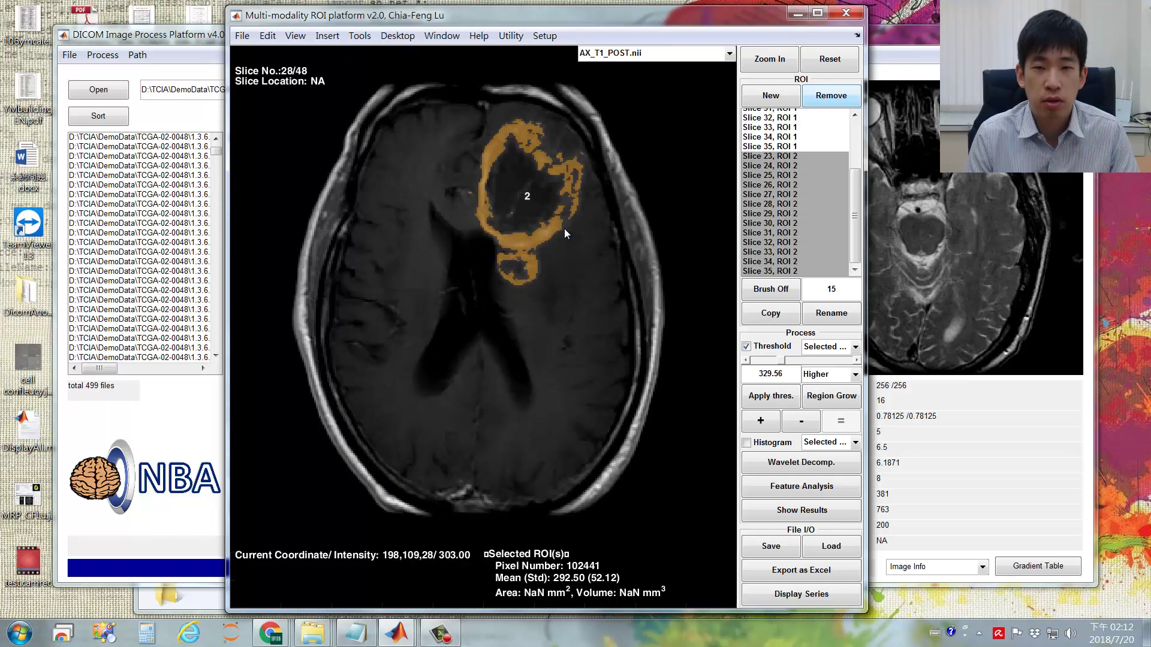
left_click(778, 398)
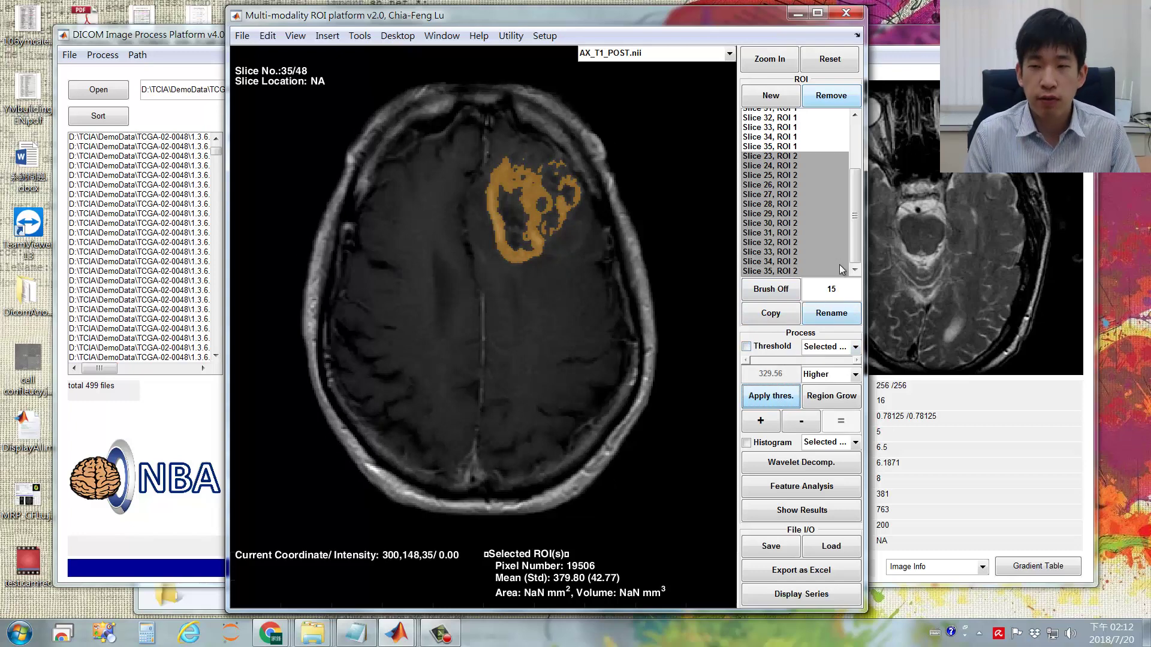
Step: Rename the ROI 1 set of slices 23 to 35 as edema
scroll(599, 228, "up", 3)
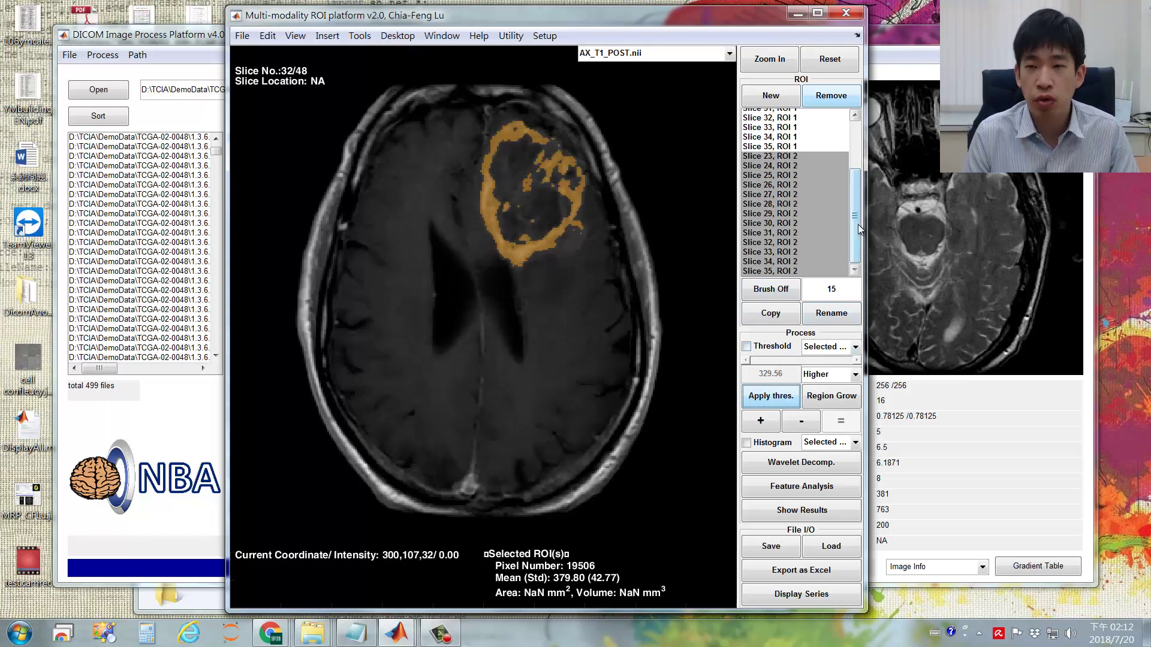
left_click(785, 146)
left_click(779, 113, "shift")
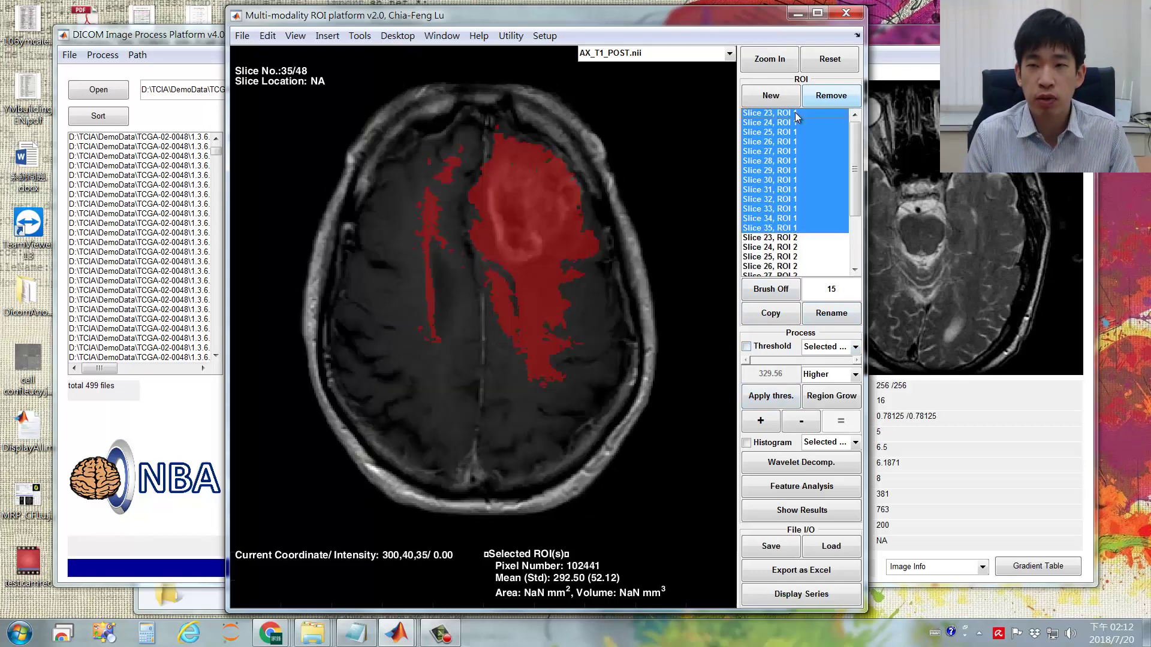
left_click(830, 313)
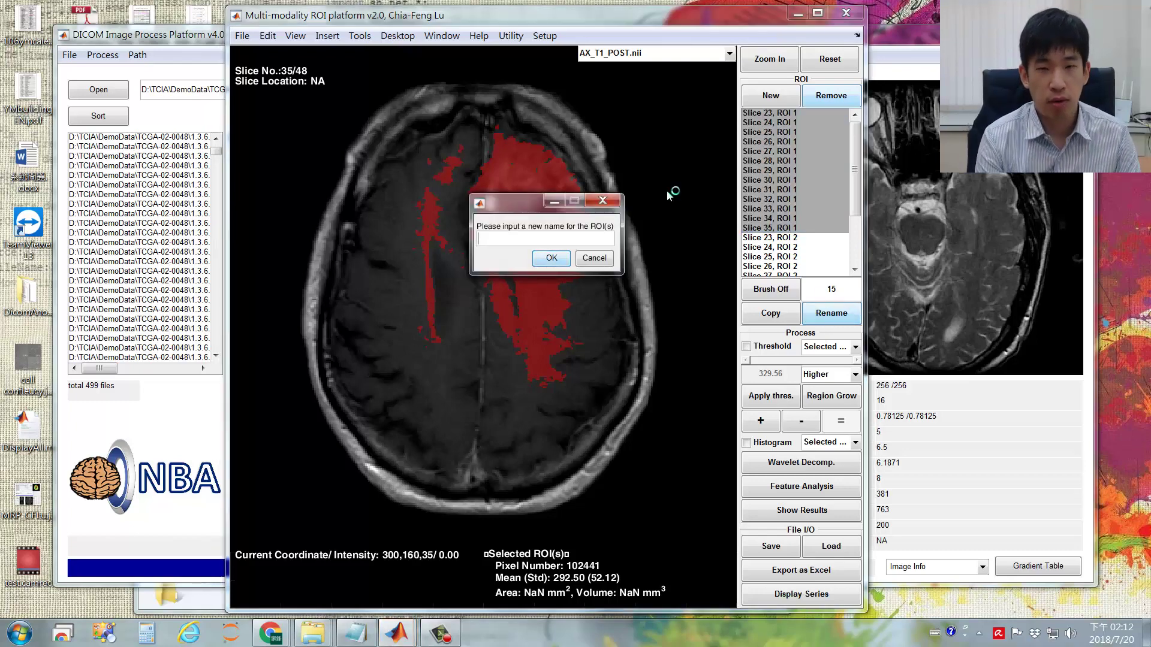
type("edema")
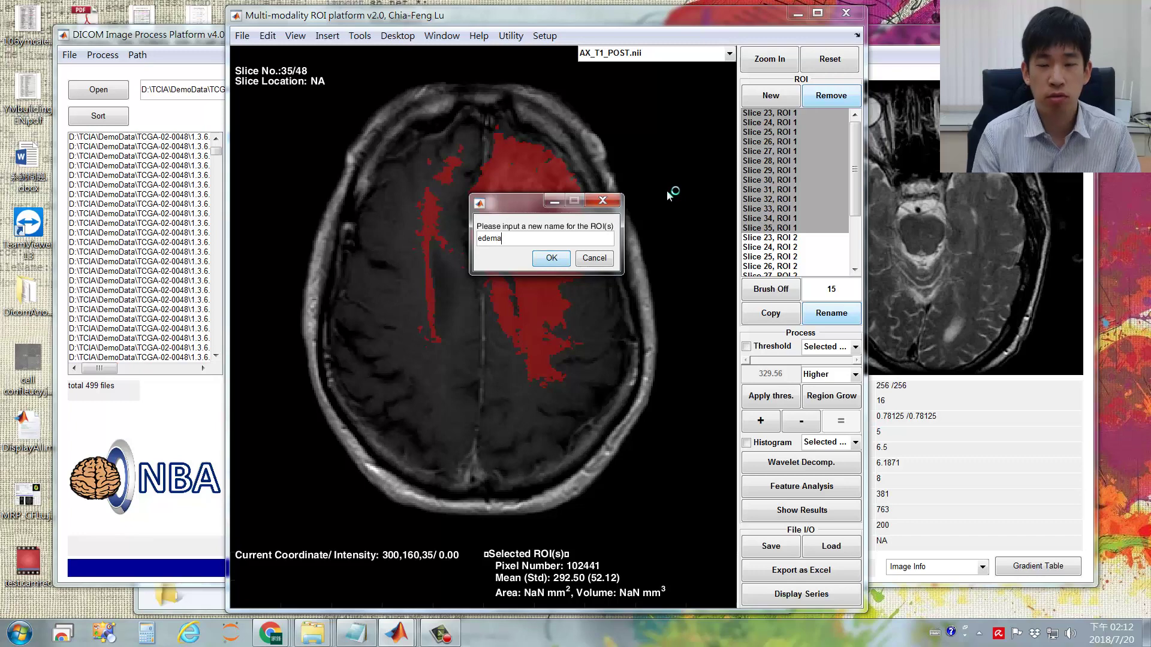
left_click(549, 258)
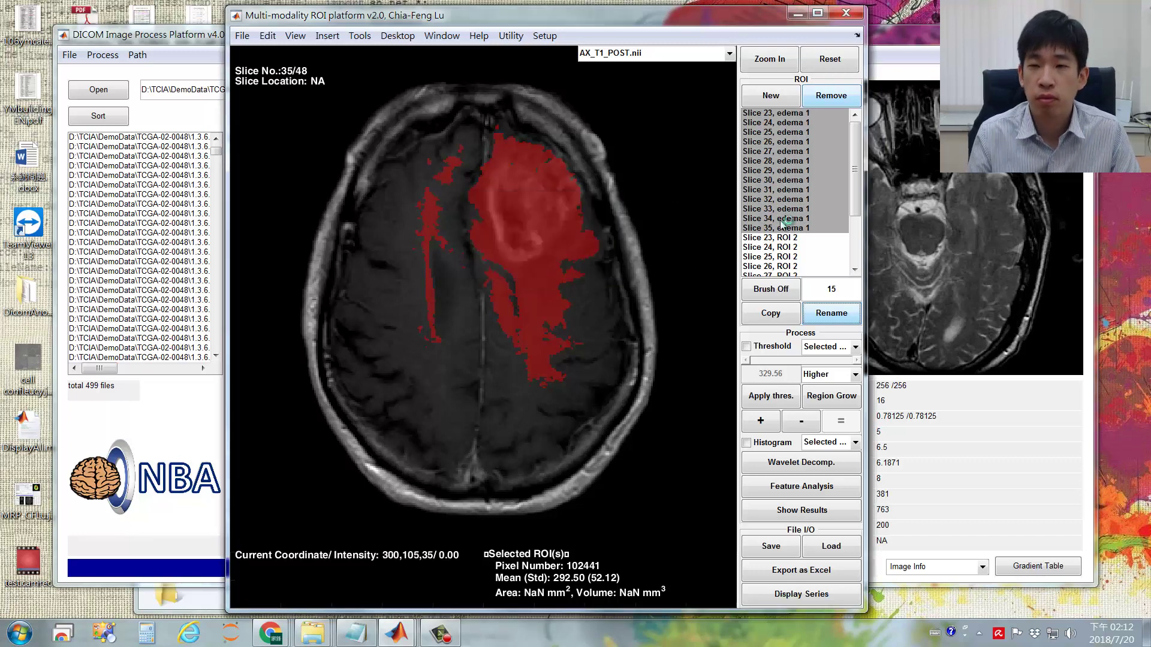
Step: Rename the ROI 2 set of slices 23 to 35 as enhanced
scroll(833, 204, "down", 3)
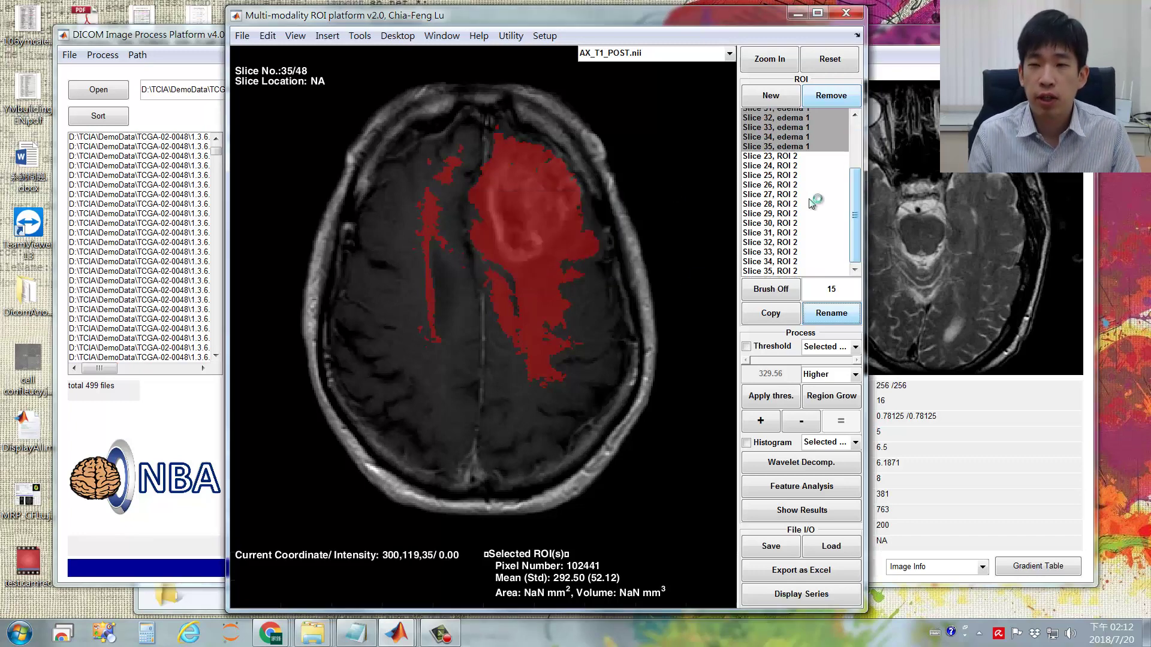
left_click(802, 157)
left_click(801, 271, "shift")
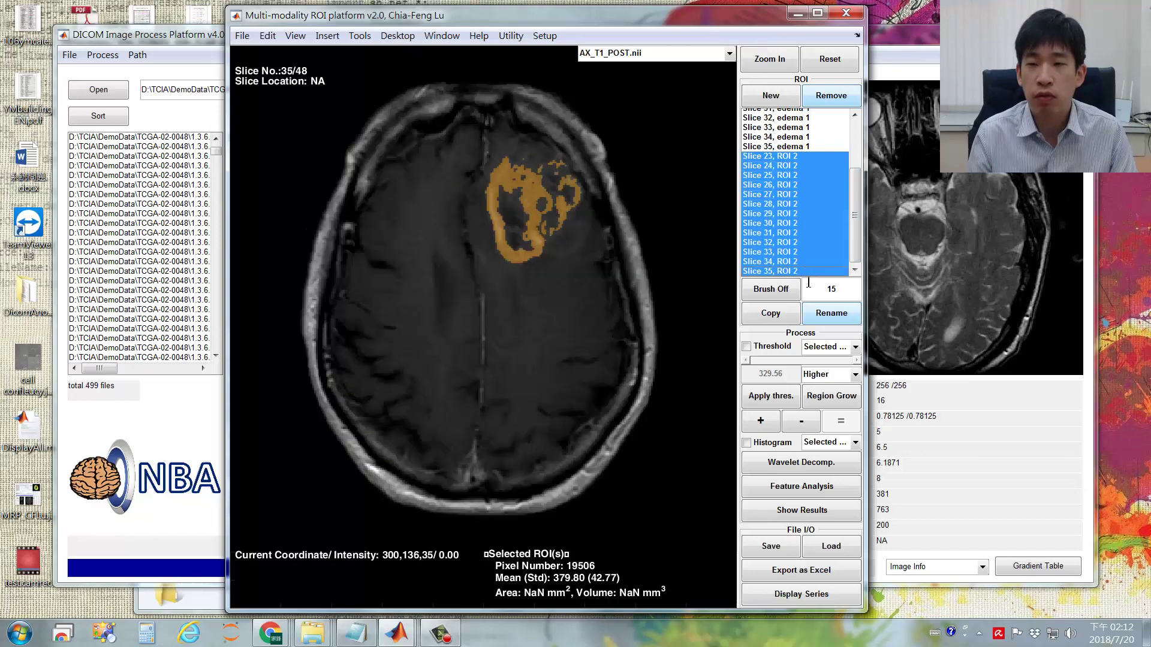
left_click(825, 315)
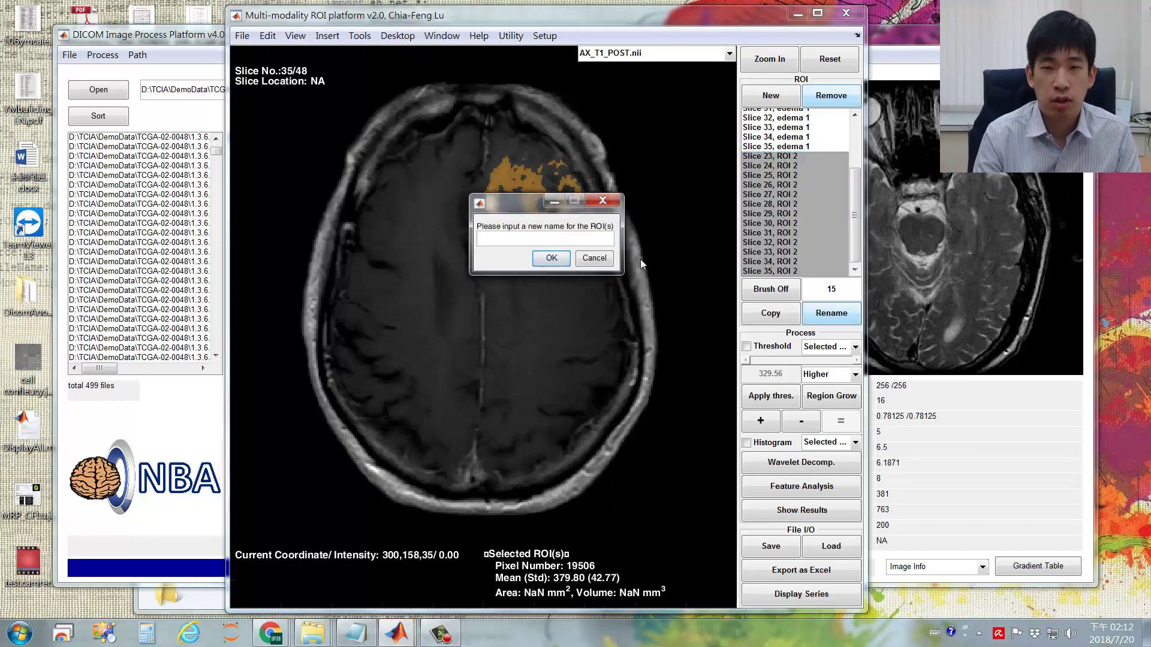
type("enhanced")
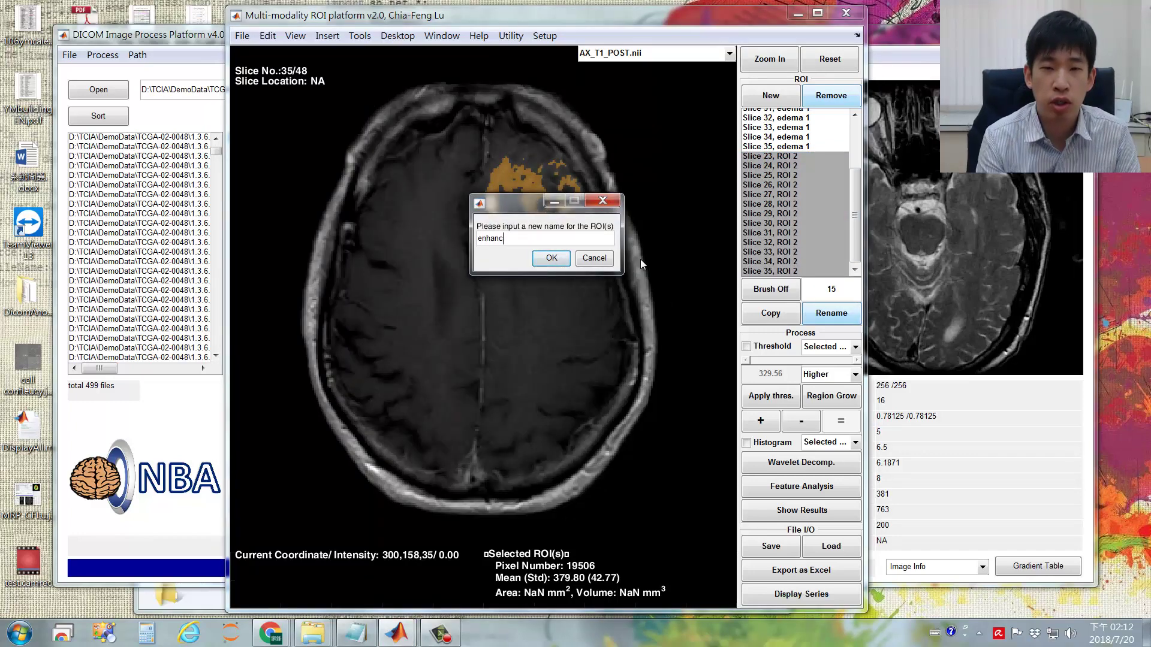
left_click(551, 259)
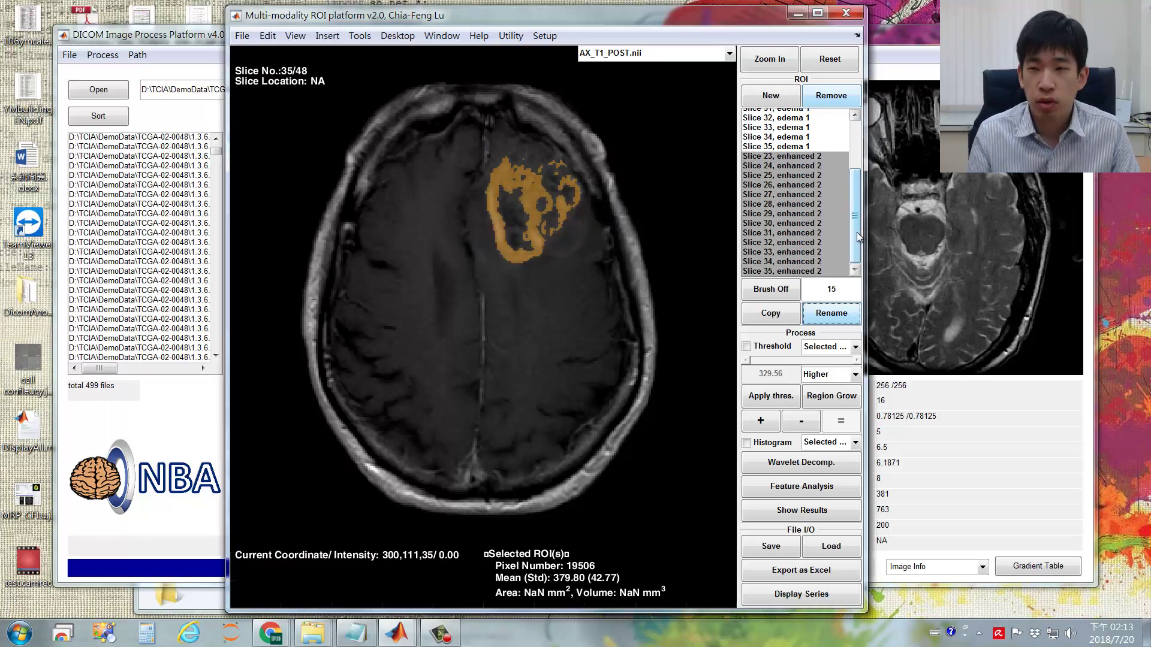
Step: Examine the edema ROI of slice 25 and the enhanced ROI set of slices 23 to 35
scroll(857, 232, "up", 3)
left_click(789, 132)
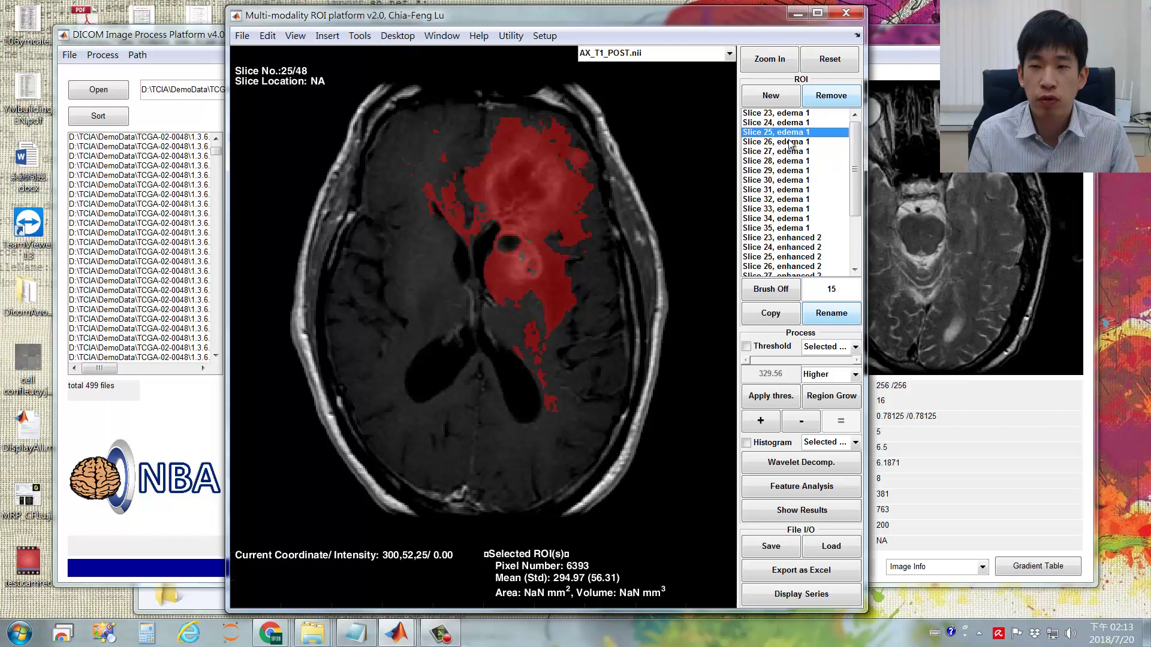
left_click_drag(789, 114, 857, 244)
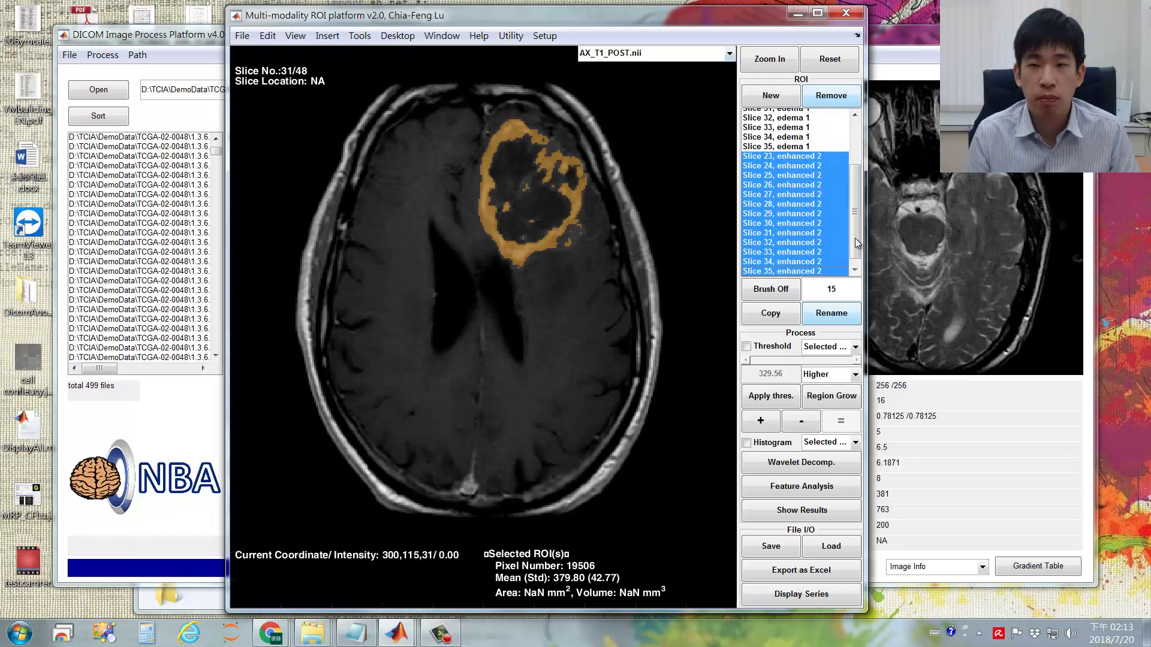
Step: Select the edema ROIs of slices 23 to 35, enable Morphology, and dilate them twice
left_click_drag(855, 225, 819, 228)
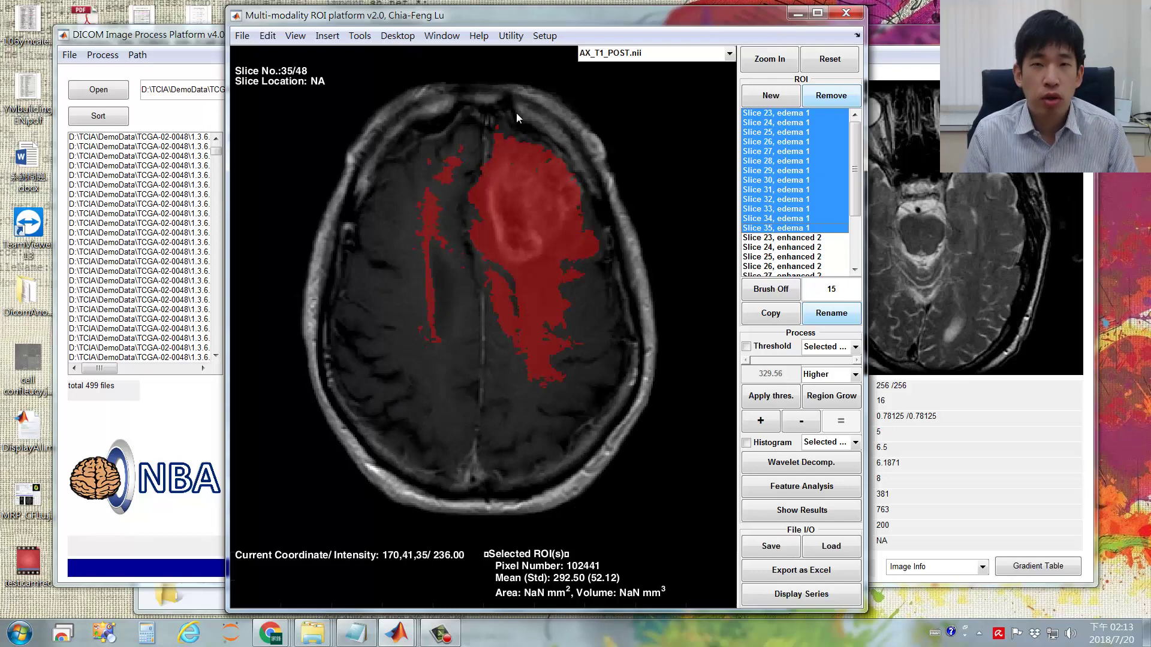
left_click(518, 37)
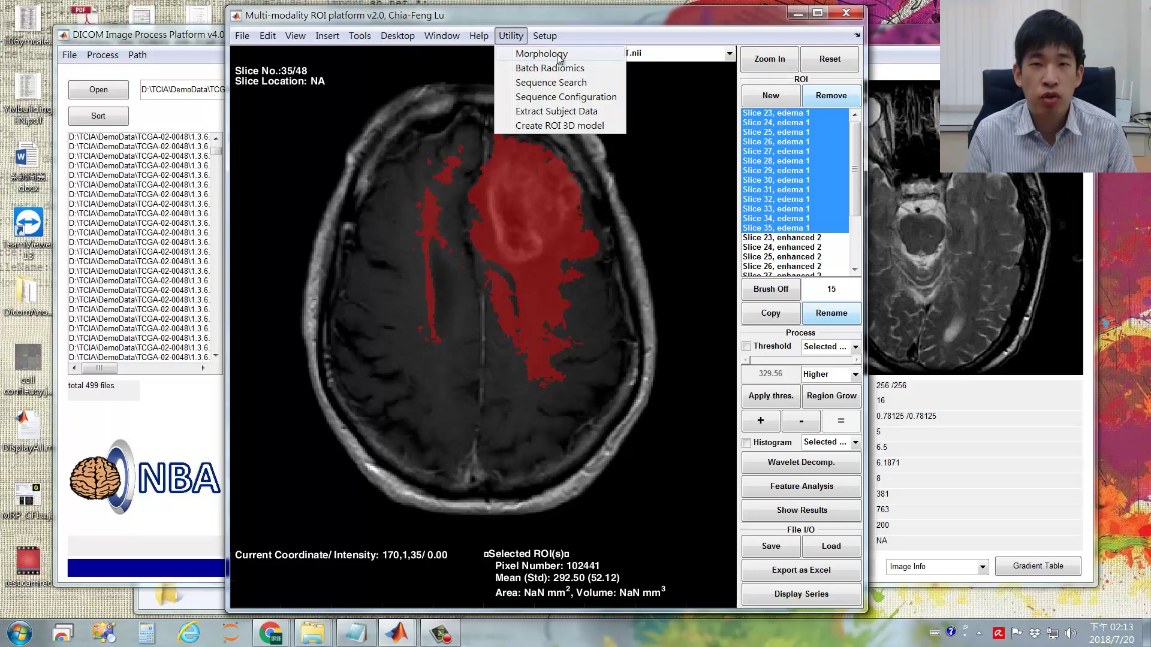
left_click(526, 55)
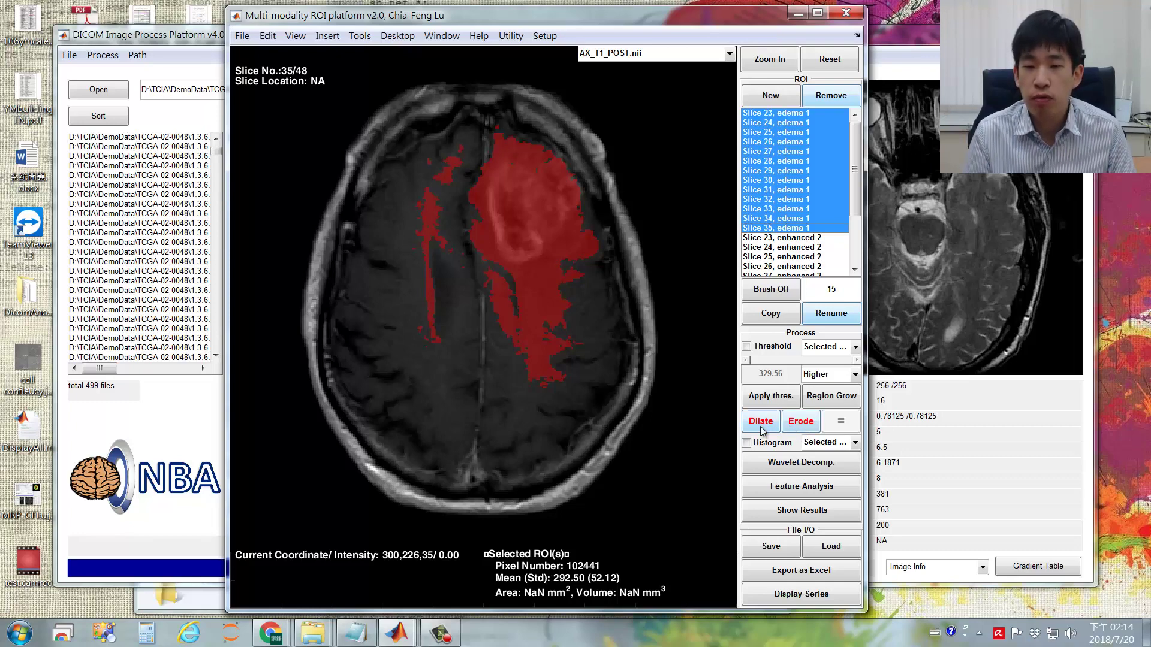
left_click(813, 424)
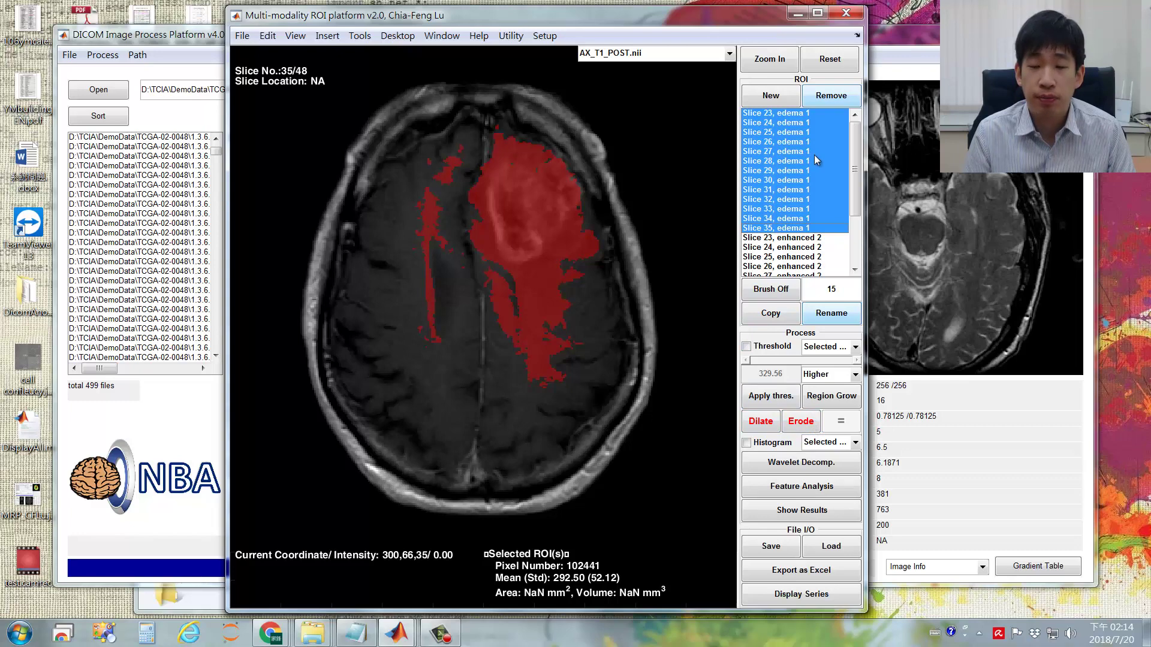
left_click(761, 423)
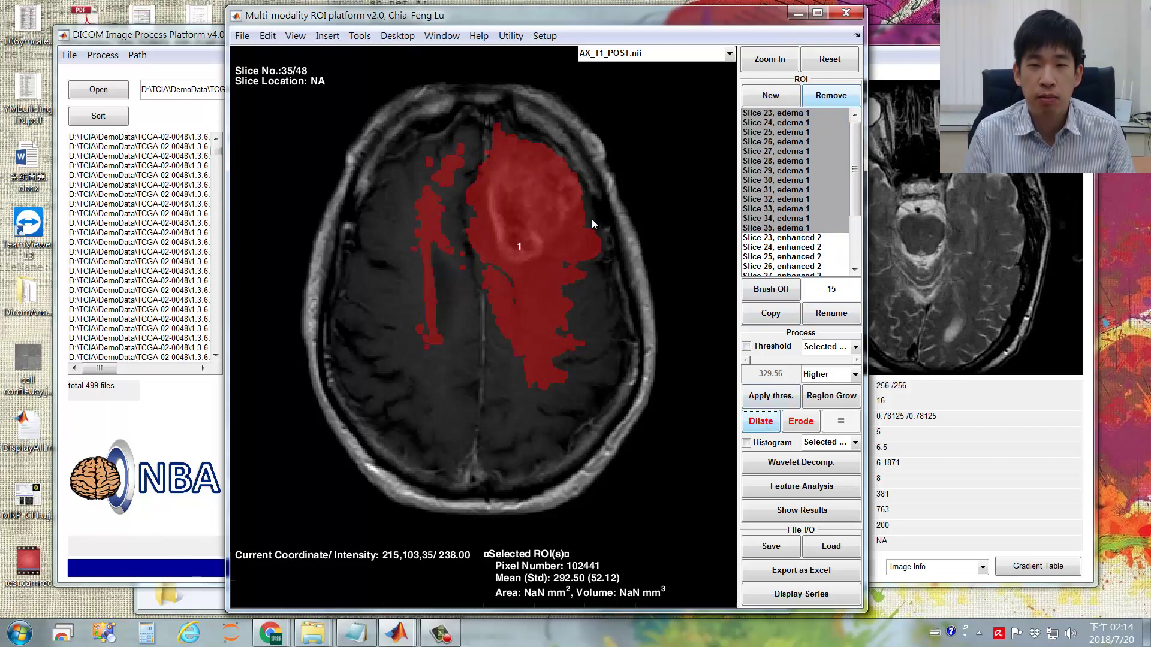
left_click(774, 426)
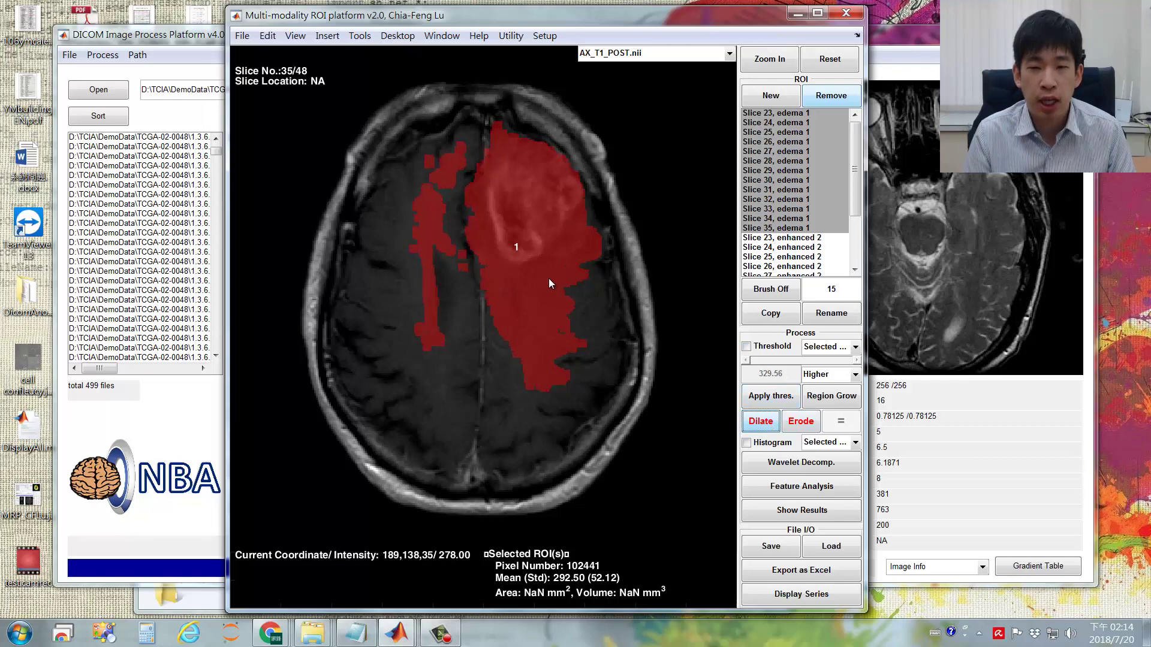
Step: Erode the edema ROIs of slices 23 to 35 twice and switch Morphology off
left_click(803, 423)
left_click(803, 423)
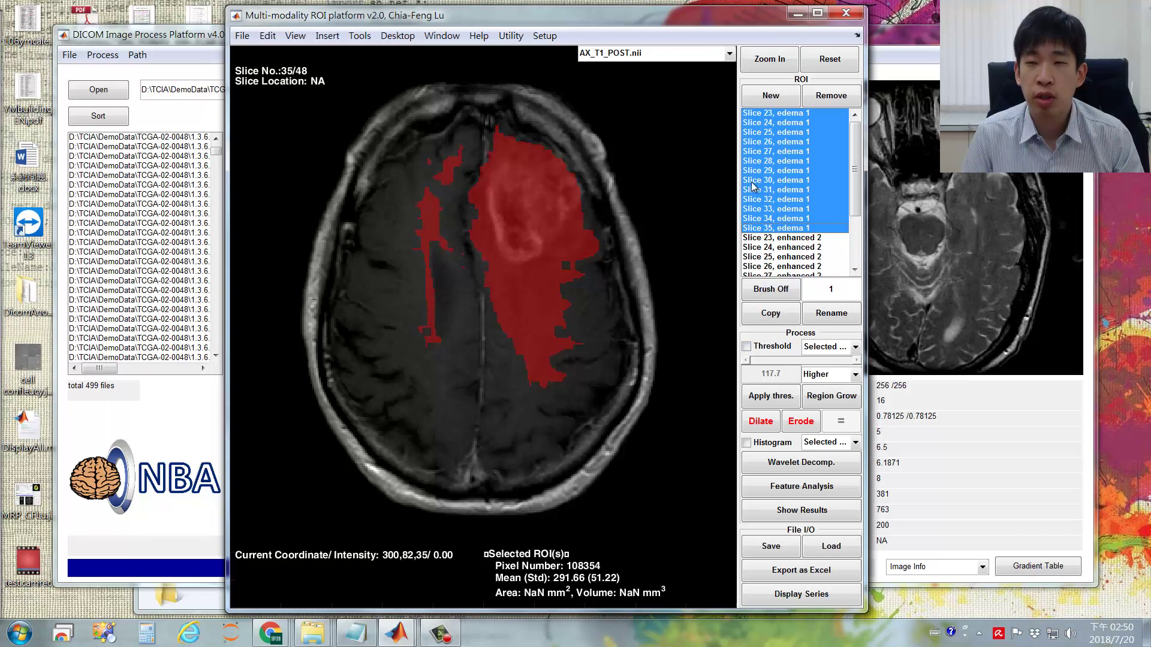
left_click(510, 36)
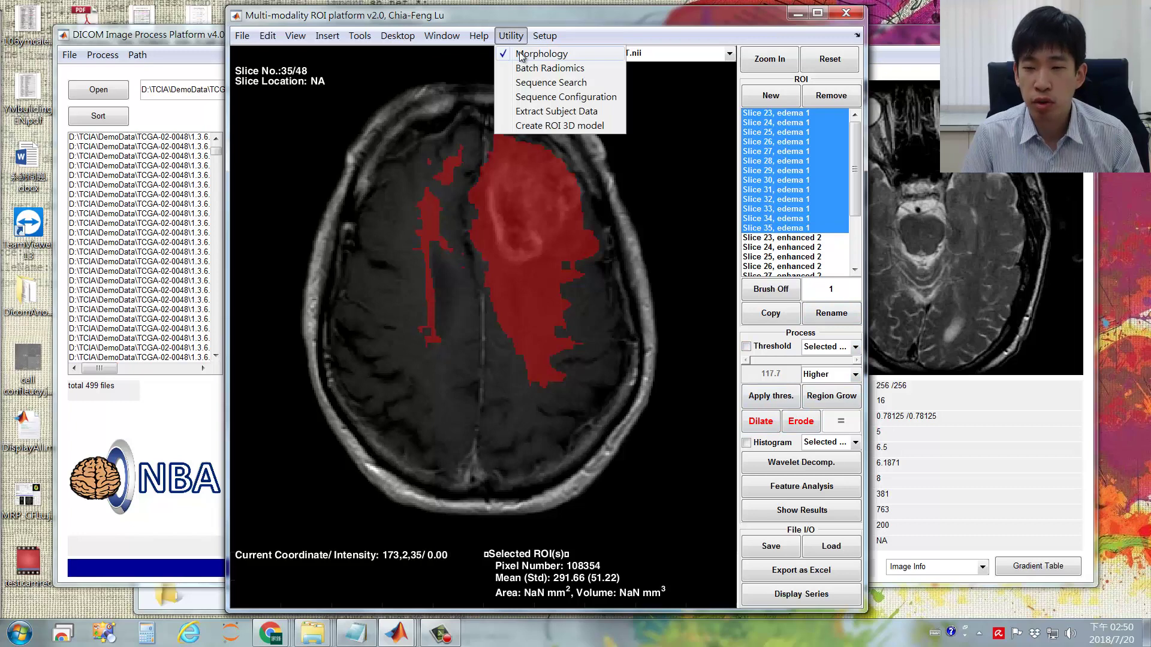
left_click(519, 54)
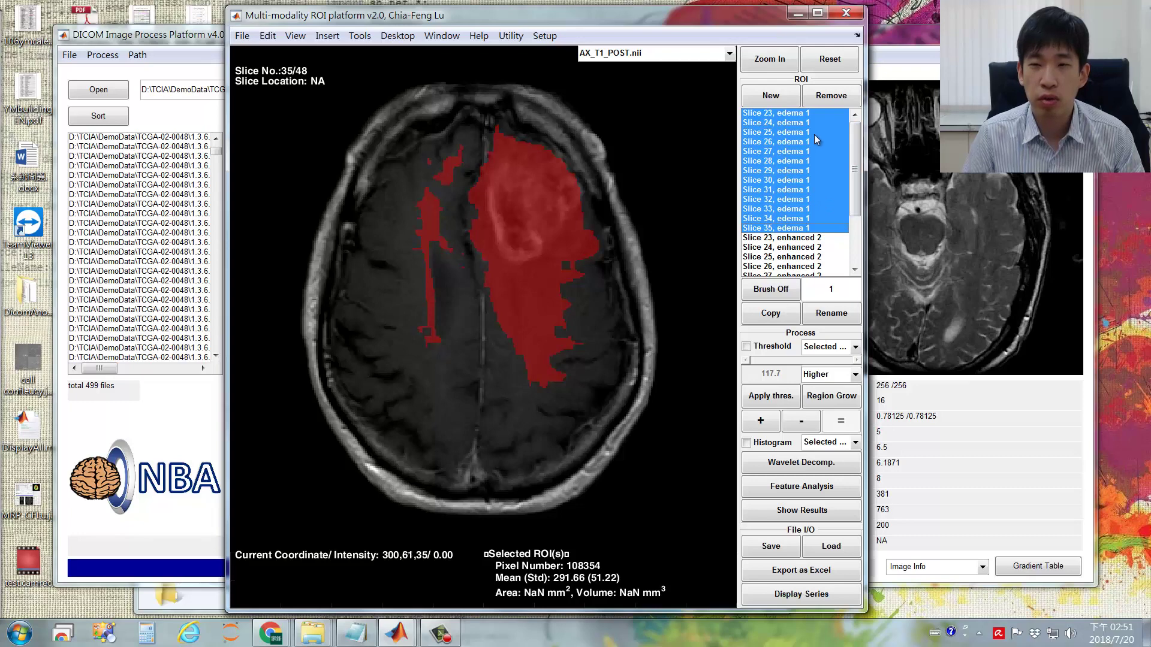
Step: Subtract the enhanced ROIs of slices 23 to 35 from the edema ROIs of slices 23 to 35
left_click_drag(804, 114, 795, 230)
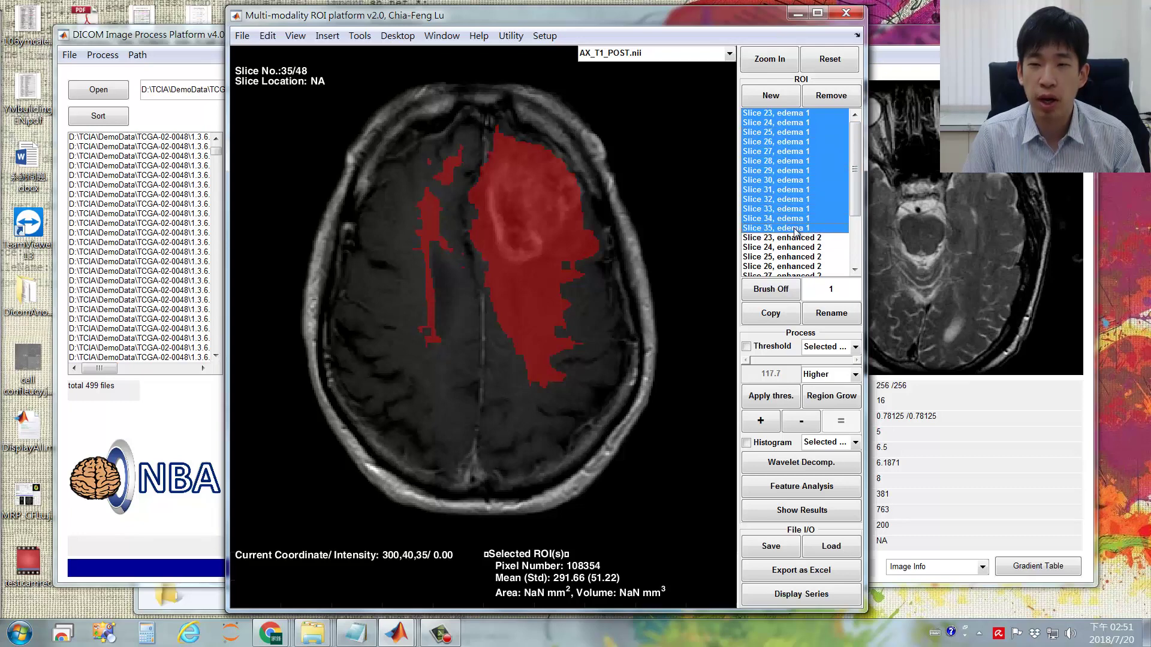
left_click(803, 423)
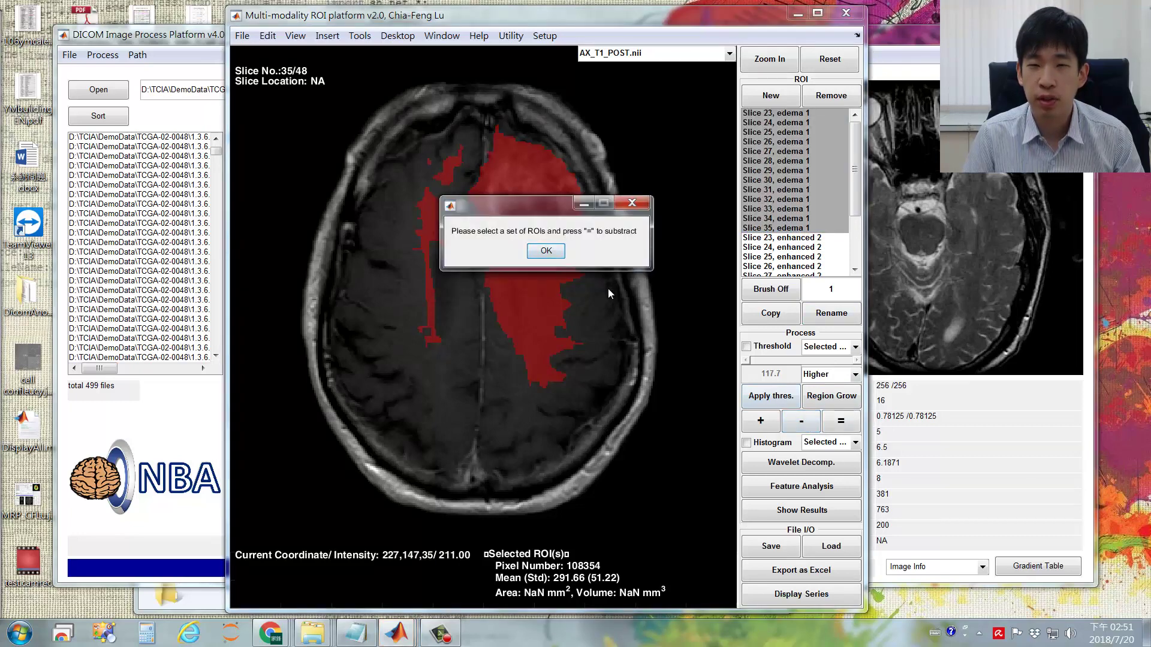
left_click(557, 250)
scroll(855, 264, "down", 3)
left_click_drag(809, 157, 803, 270)
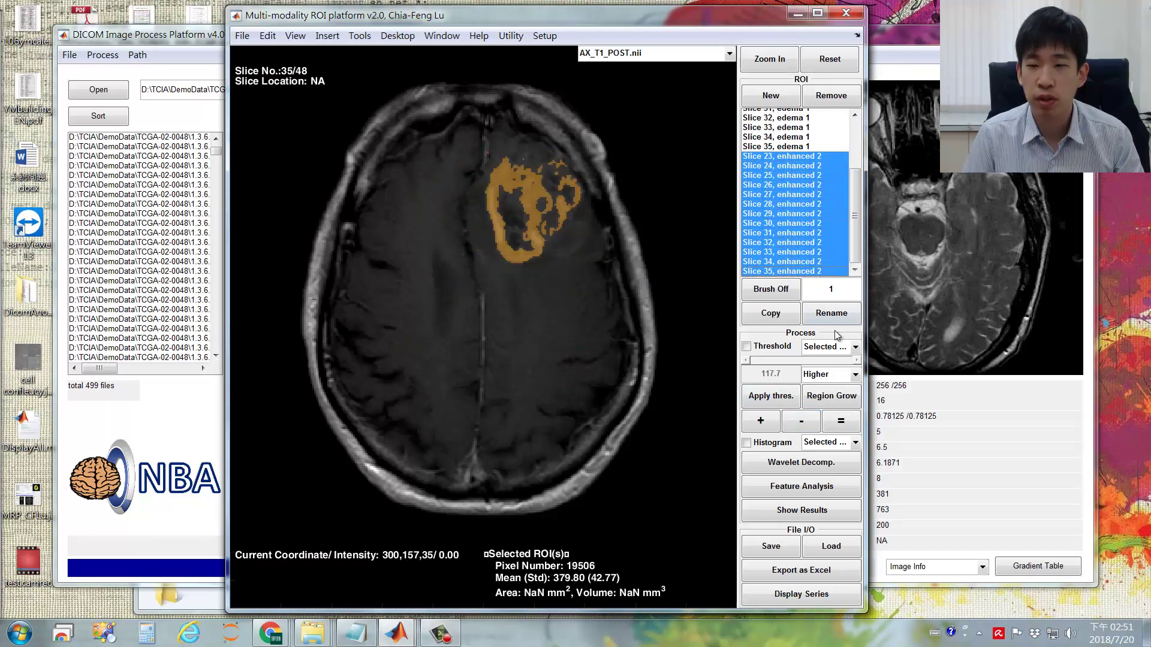
left_click(847, 424)
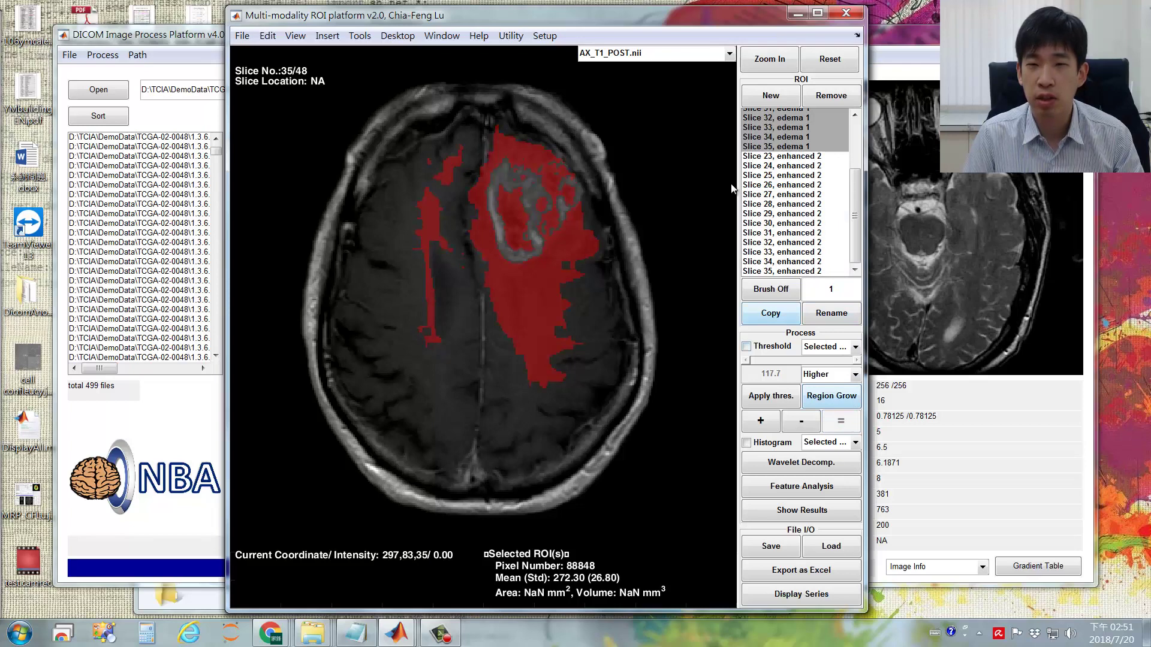
scroll(857, 234, "up", 3)
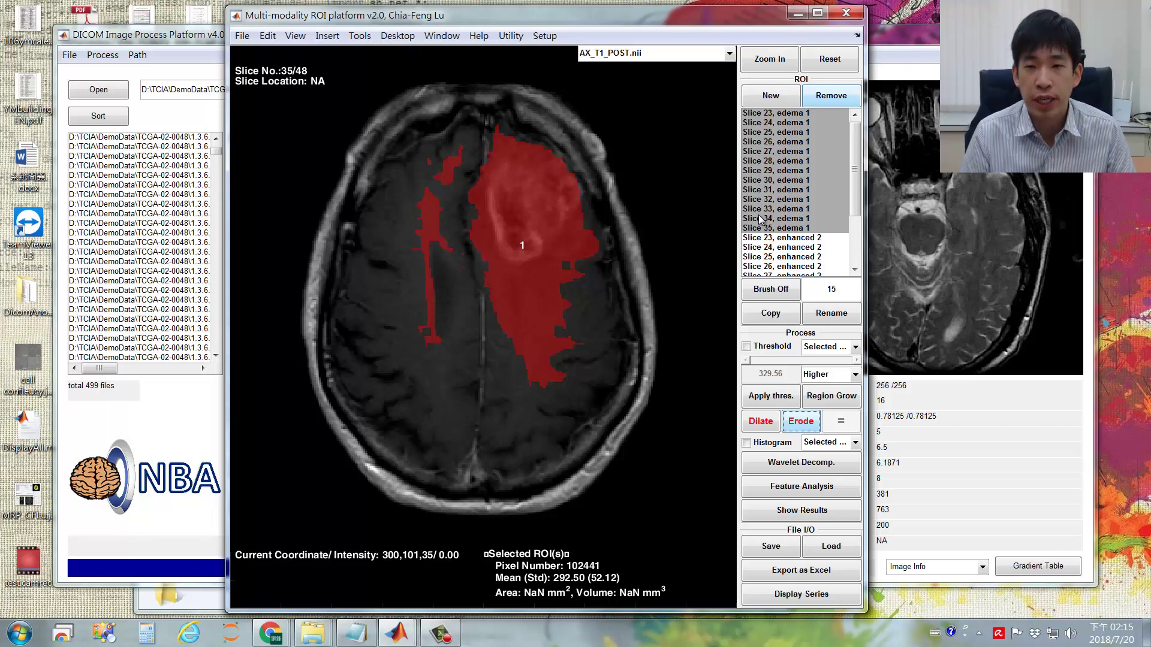
Step: Save all ROIs and images as TCGA-02-0048_ROI.mat in the TCGA-02-0048 folder
left_click(771, 547)
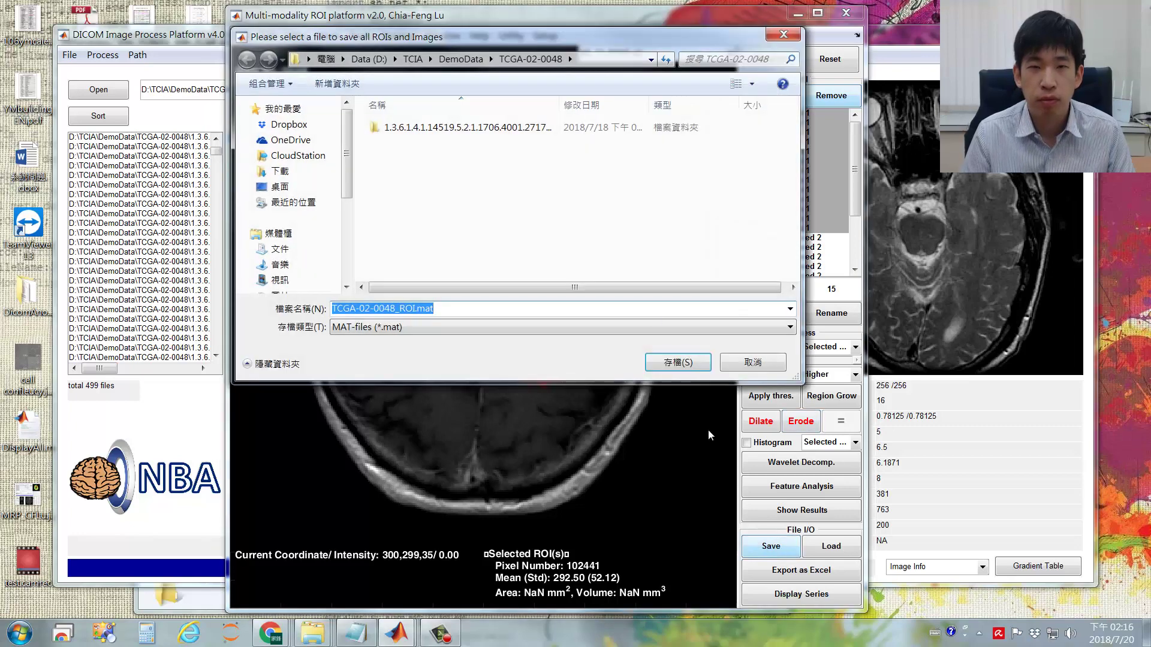
left_click_drag(588, 35, 629, 66)
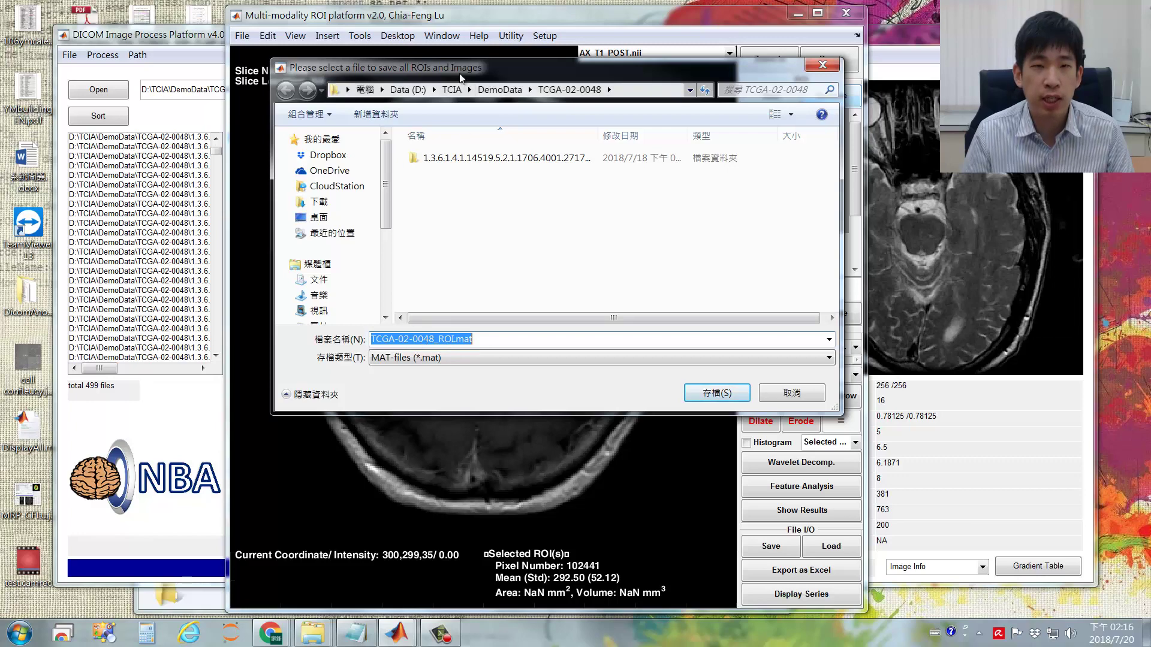
left_click(434, 339)
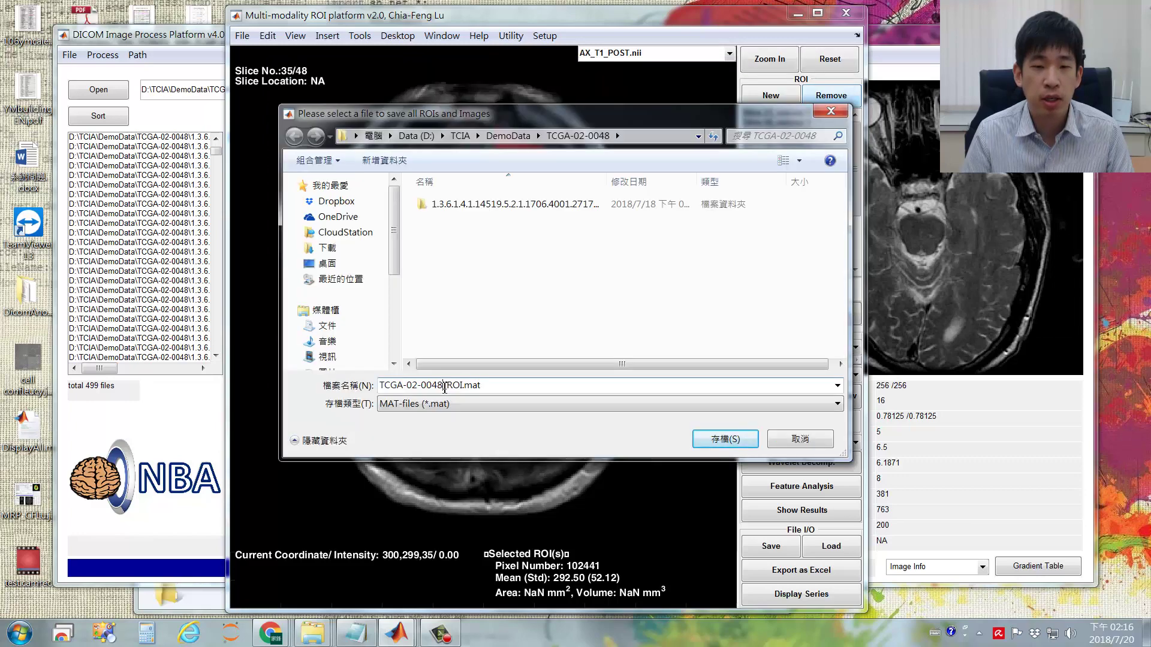
left_click_drag(444, 387, 469, 389)
left_click(443, 387)
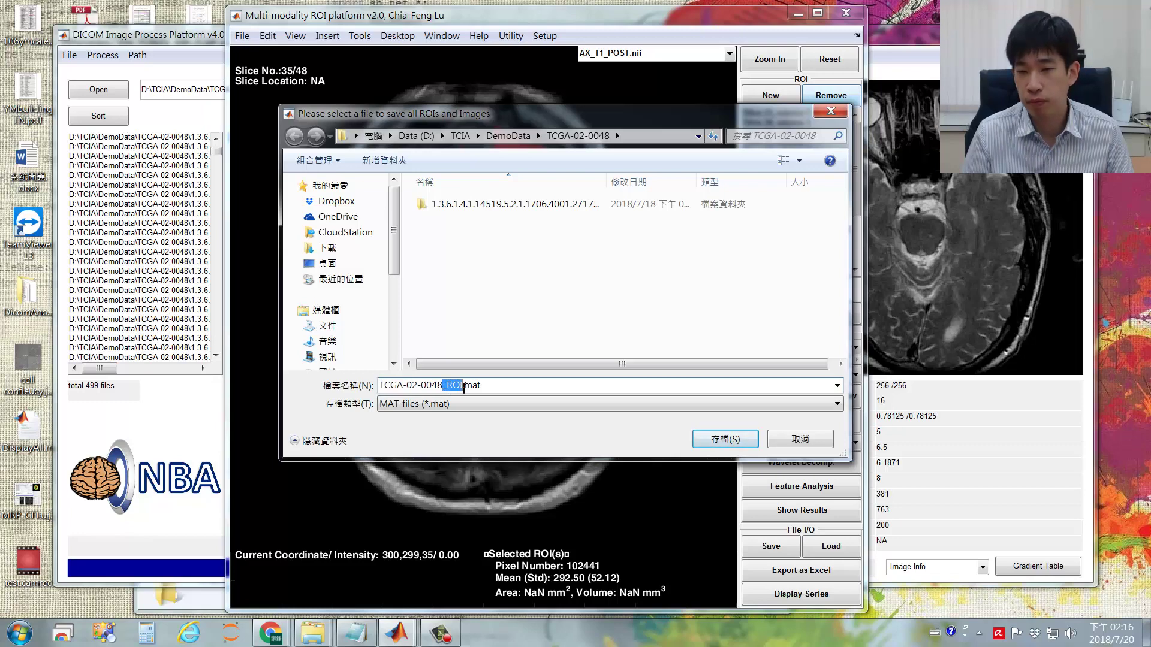
left_click(748, 443)
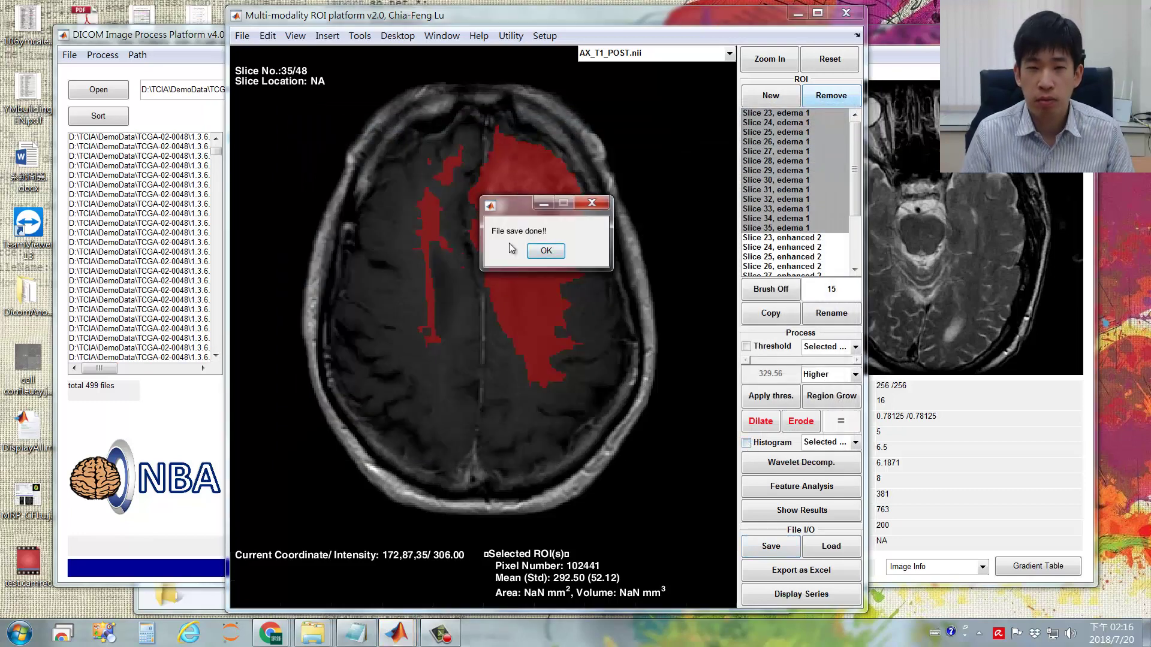
left_click(545, 250)
Step: Check the saved TCGA-02-0048_ROI.mat file in the TCGA-02-0048 folder in File Explorer, and return to the ROI platform
mouse_move(312, 633)
left_click(326, 560)
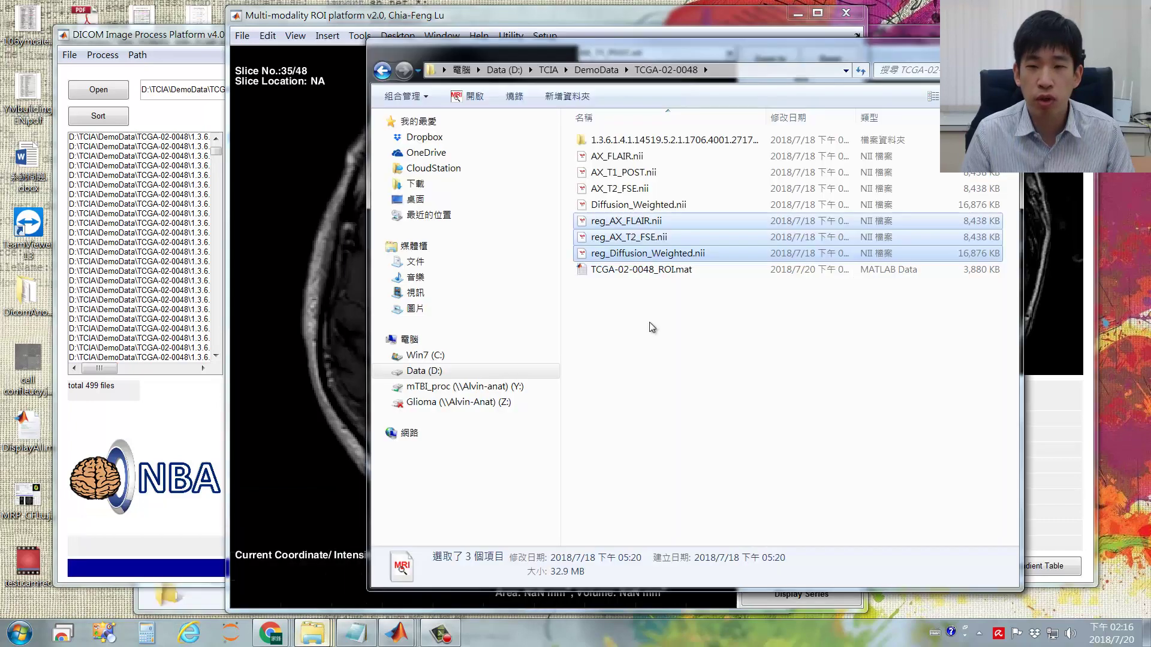
left_click(646, 272)
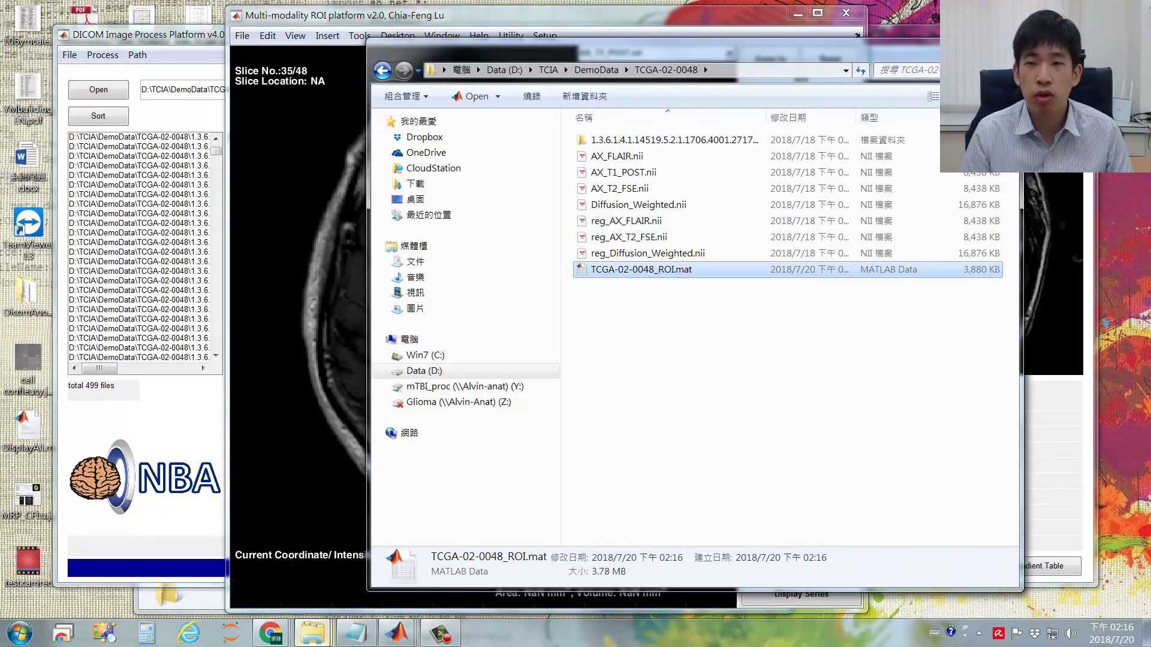
key("alt+Tab")
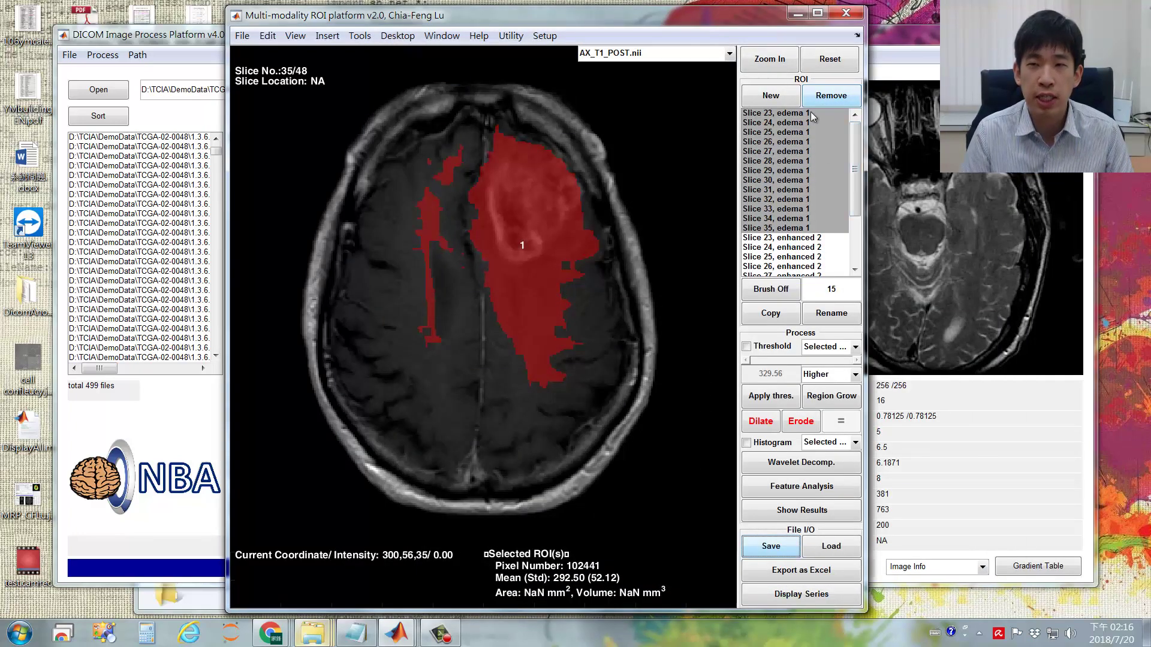
Step: Close the ROI platform and reopen it through Multi. ROI in the Cross-Modality Coregistration window
left_click(846, 13)
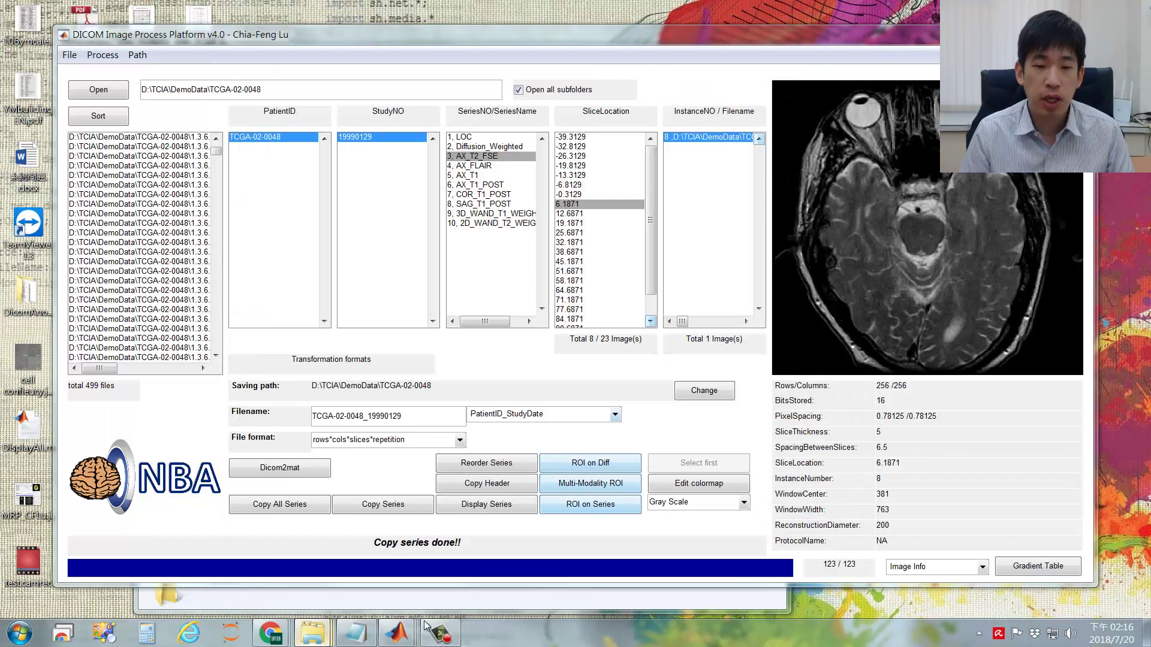
mouse_move(397, 633)
left_click(565, 553)
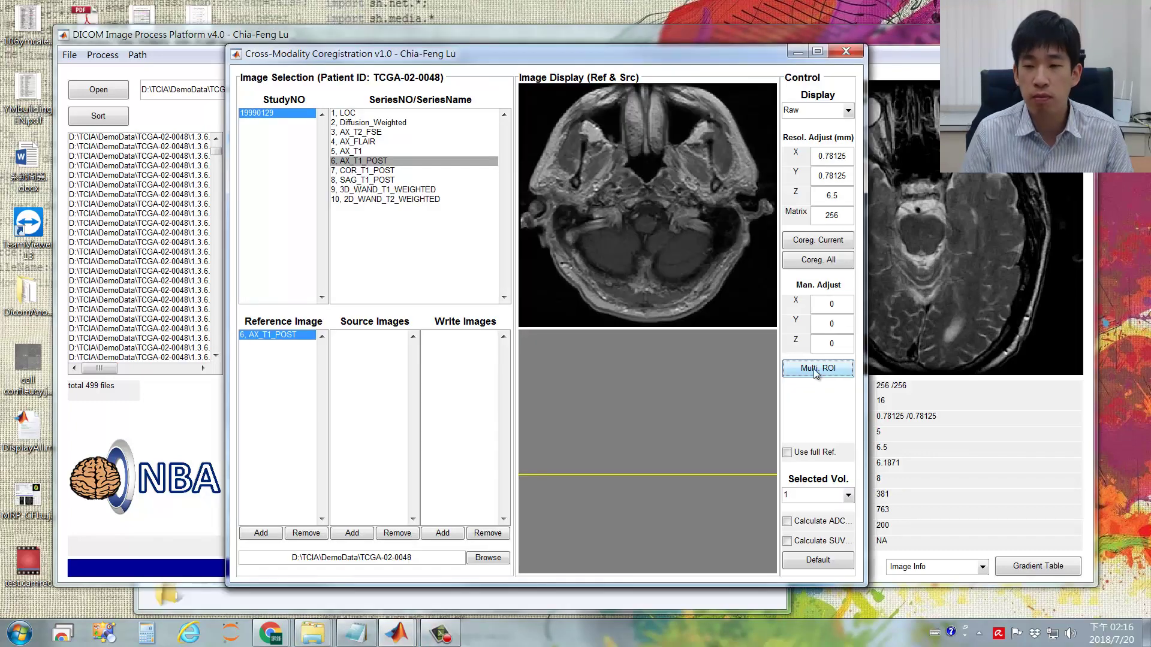
left_click(816, 371)
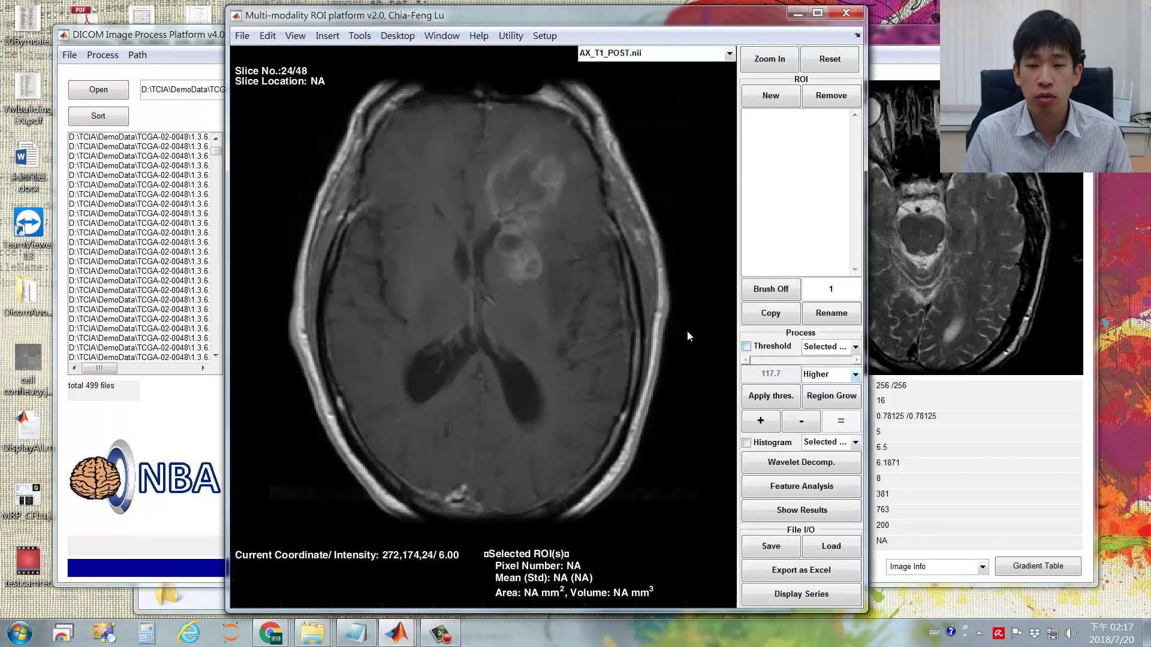
Step: Load the saved ROIs and images from TCGA-02-0048_ROI.mat
left_click(832, 546)
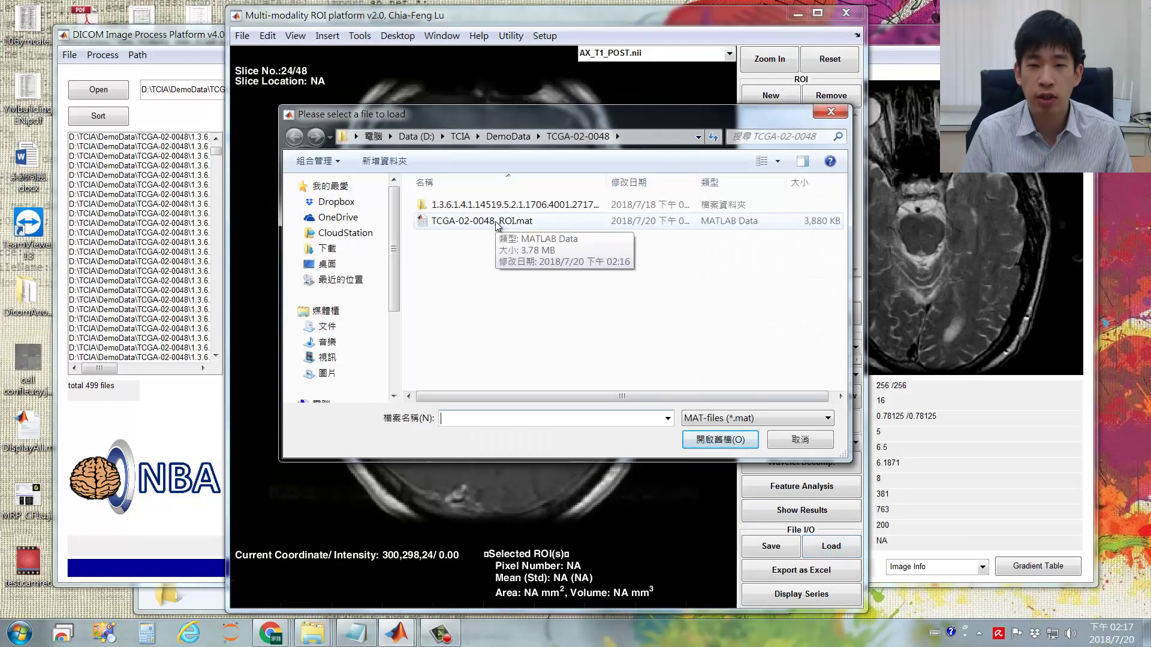
double_click(495, 221)
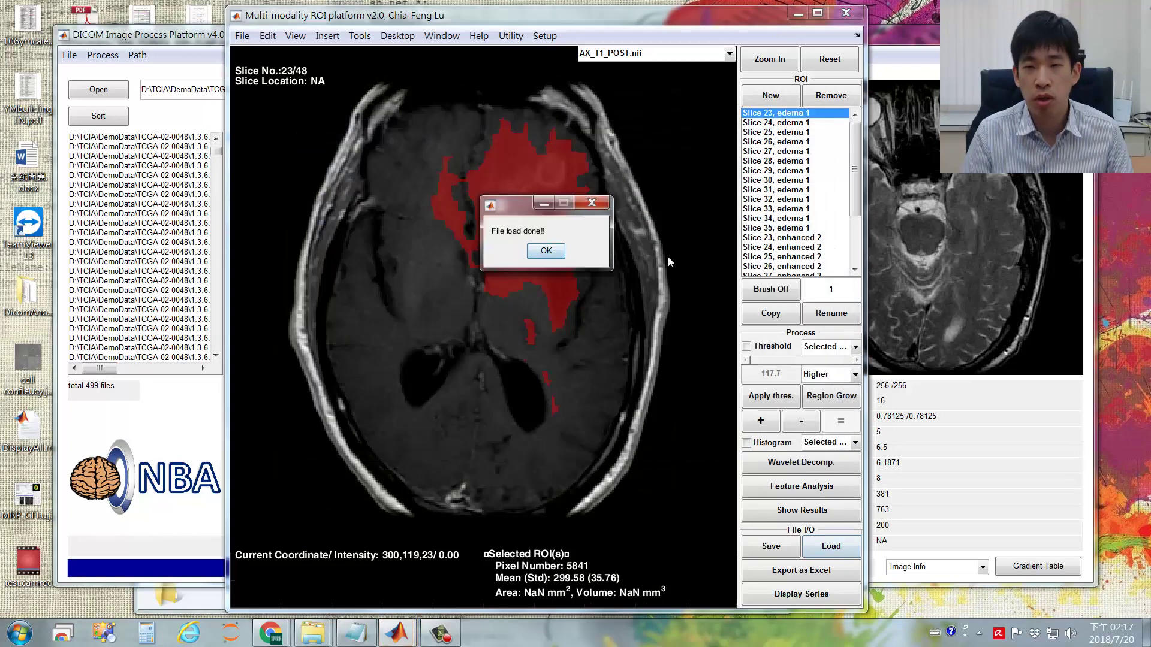
key("Return")
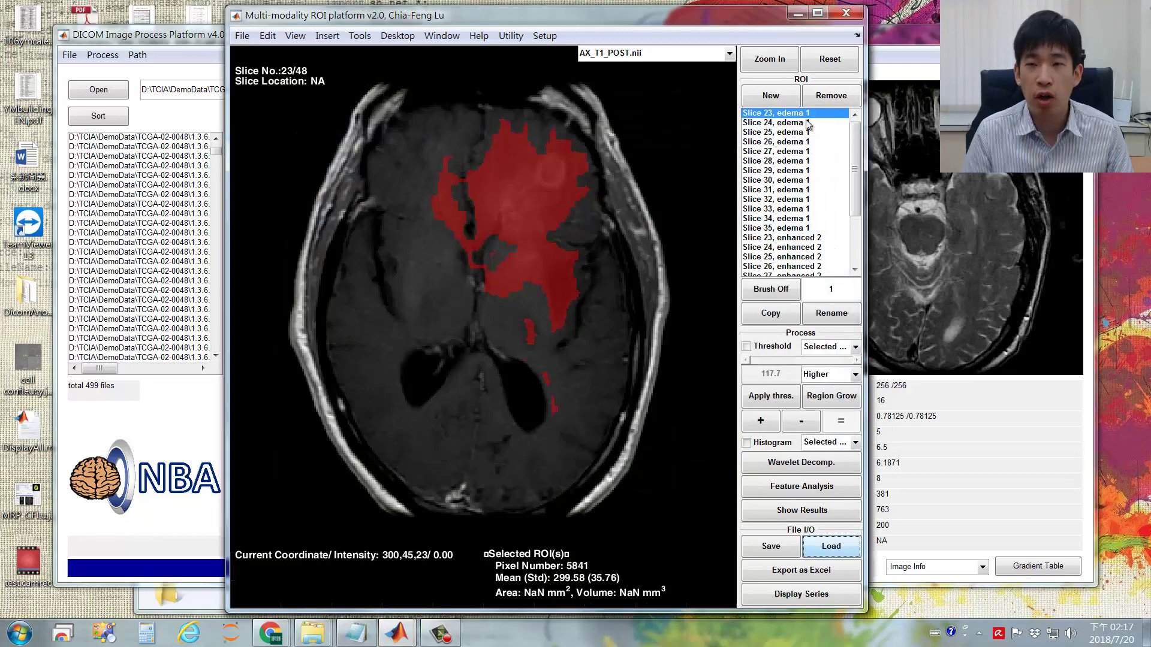